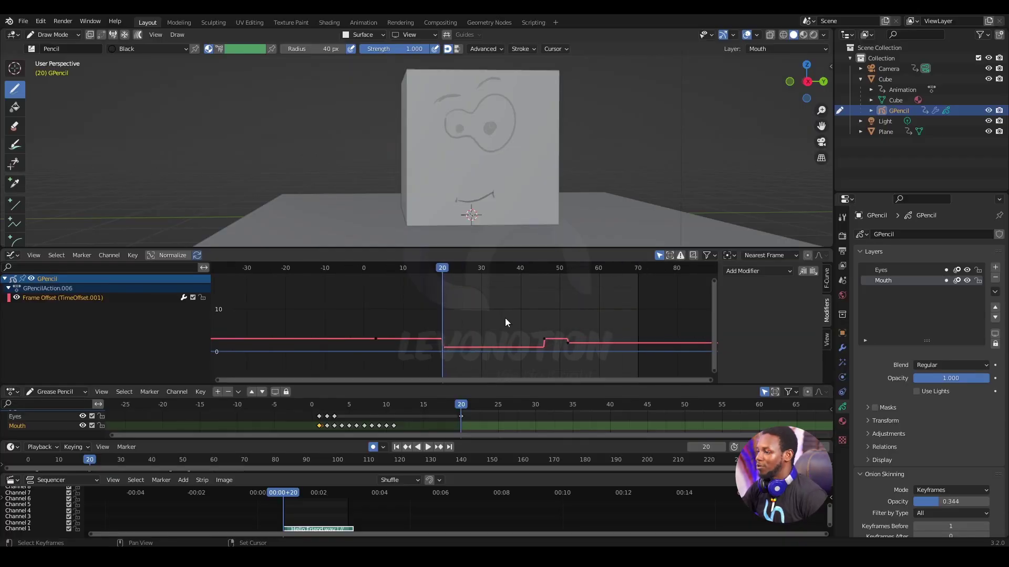
Step: Scrub and play the animation from frame 20 to review the keyed eye expressions on the cube's face
mouse_move(444, 269)
left_mouse_down()
mouse_move(574, 280)
mouse_move(446, 284)
mouse_move(571, 274)
left_mouse_up()
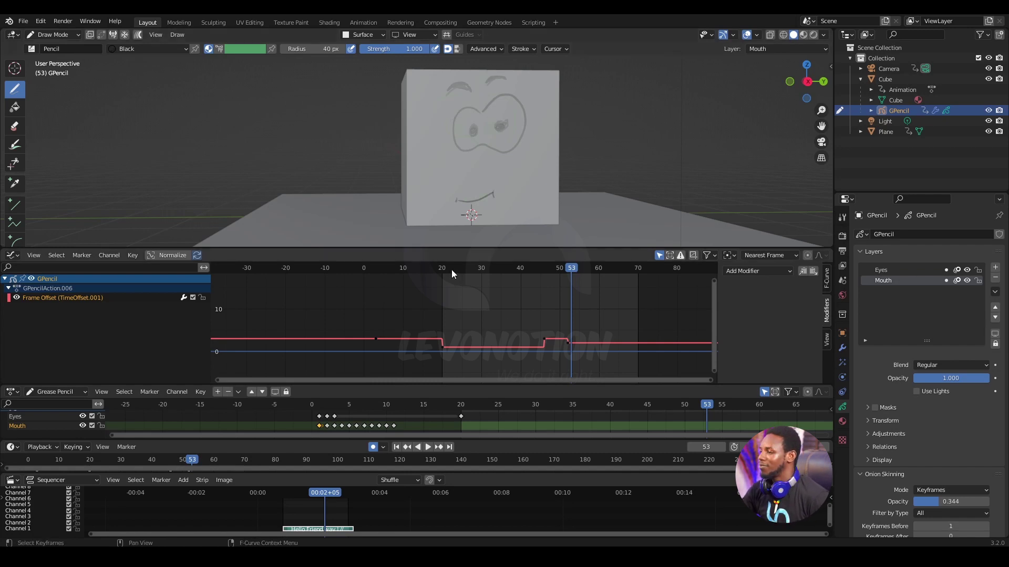
left_click_drag(452, 270, 447, 274)
key("space")
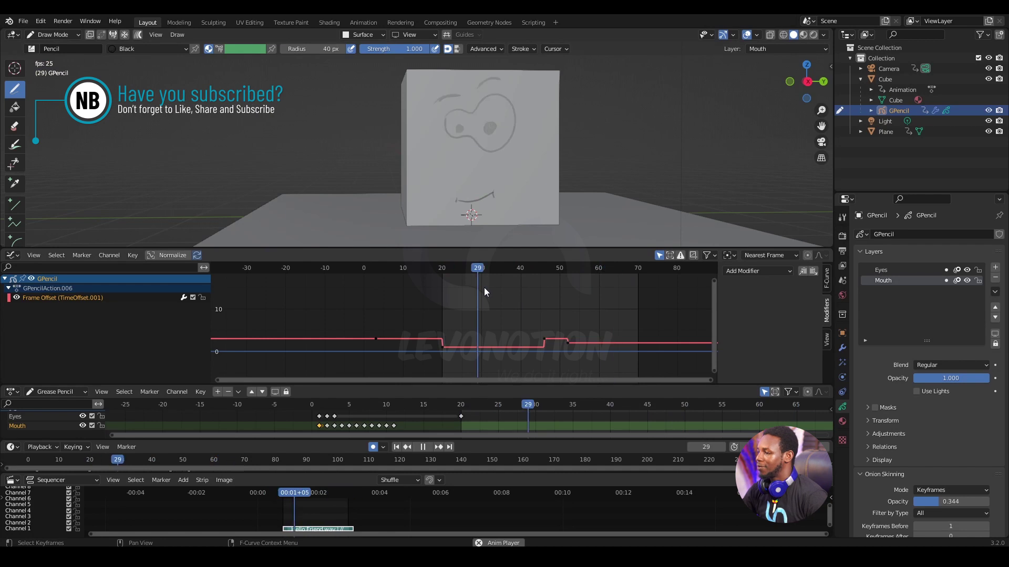
key("space")
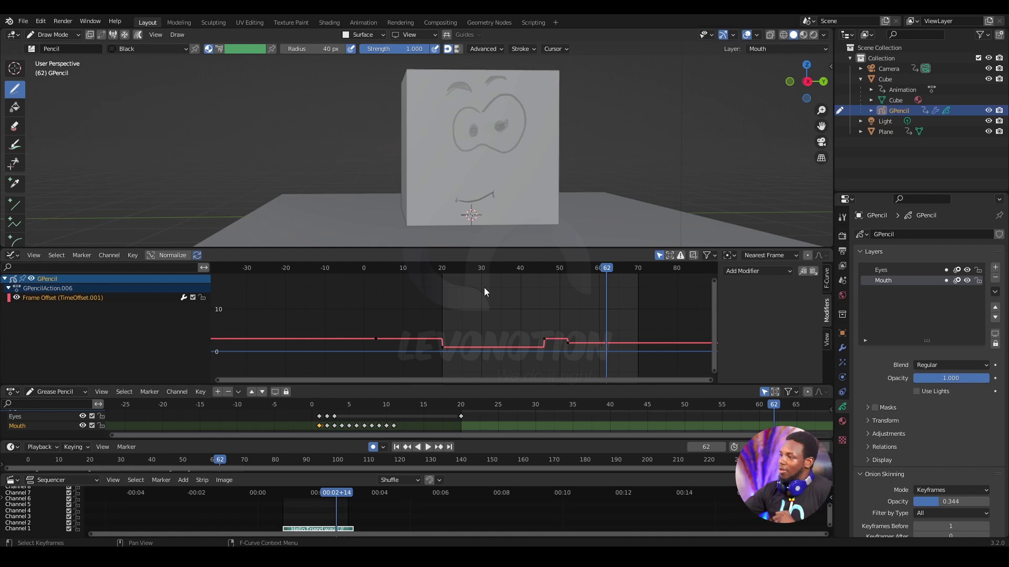
left_click(528, 270)
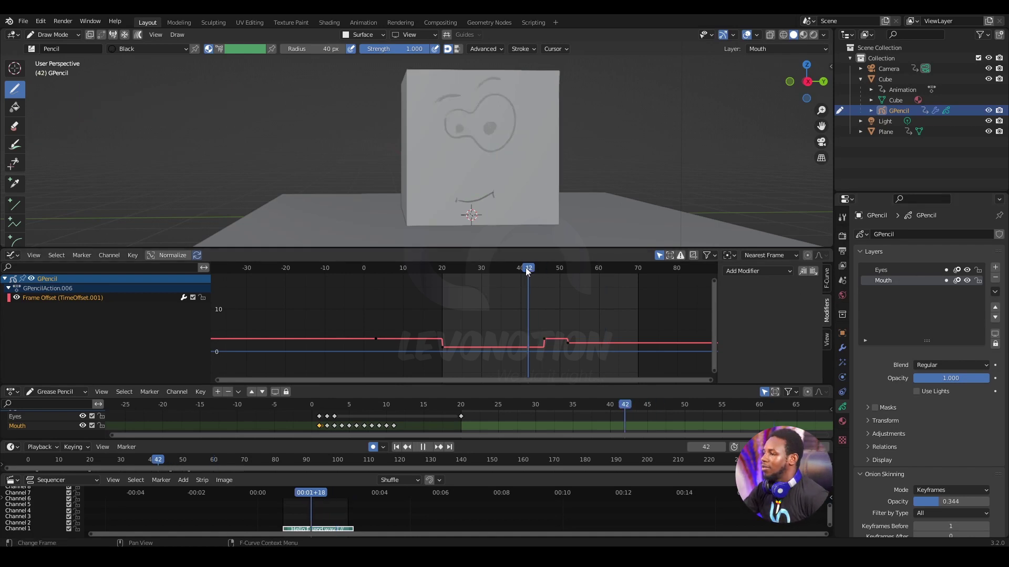
left_click_drag(527, 271, 461, 270)
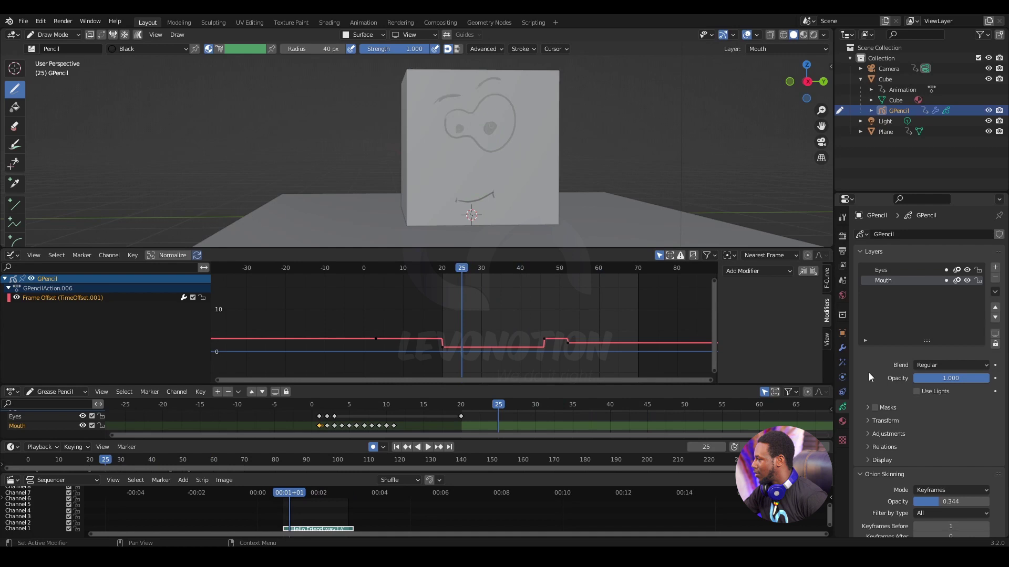
Step: Inspect the GPencil object's Time Offset modifier and its Eyes and Mouth layers, ending with the Mouth layer active
scroll(868, 373, "down", 2)
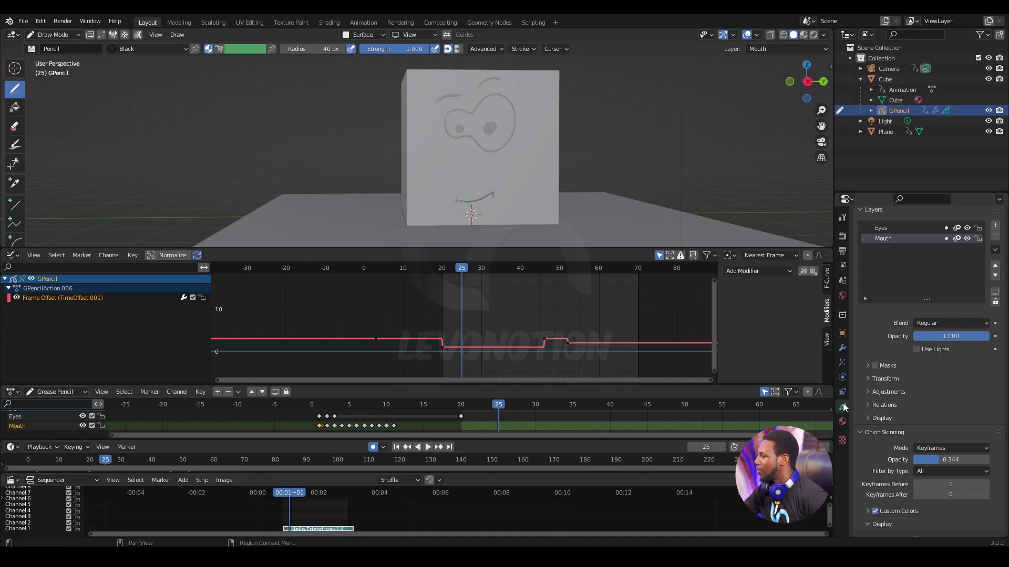
left_click(843, 349)
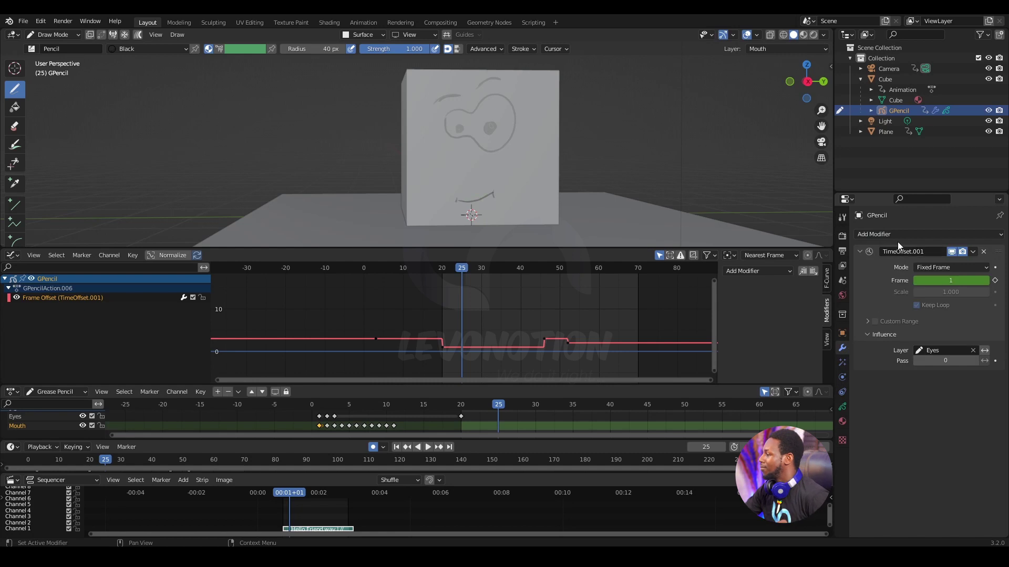
left_click(843, 407)
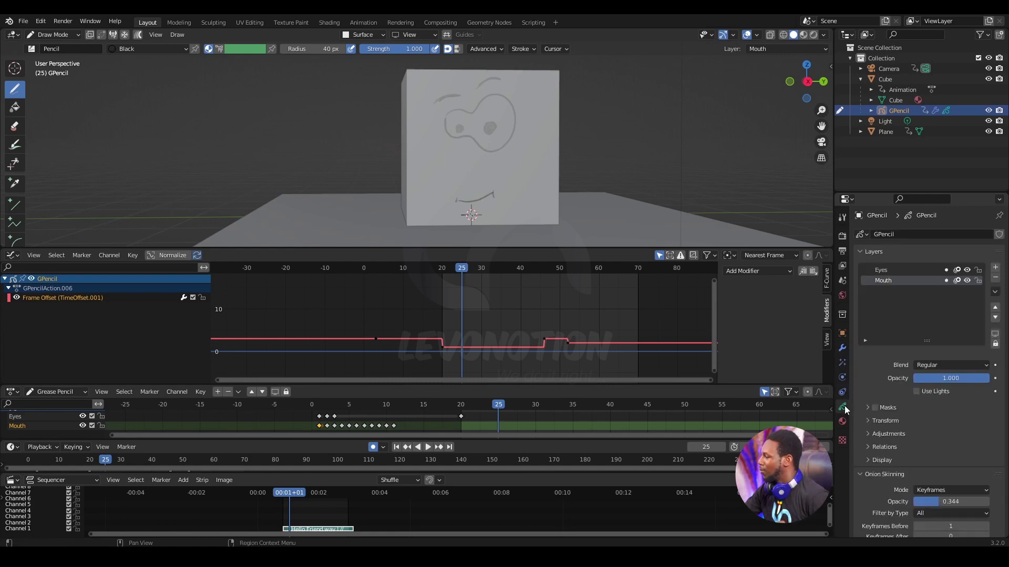
left_click(883, 271)
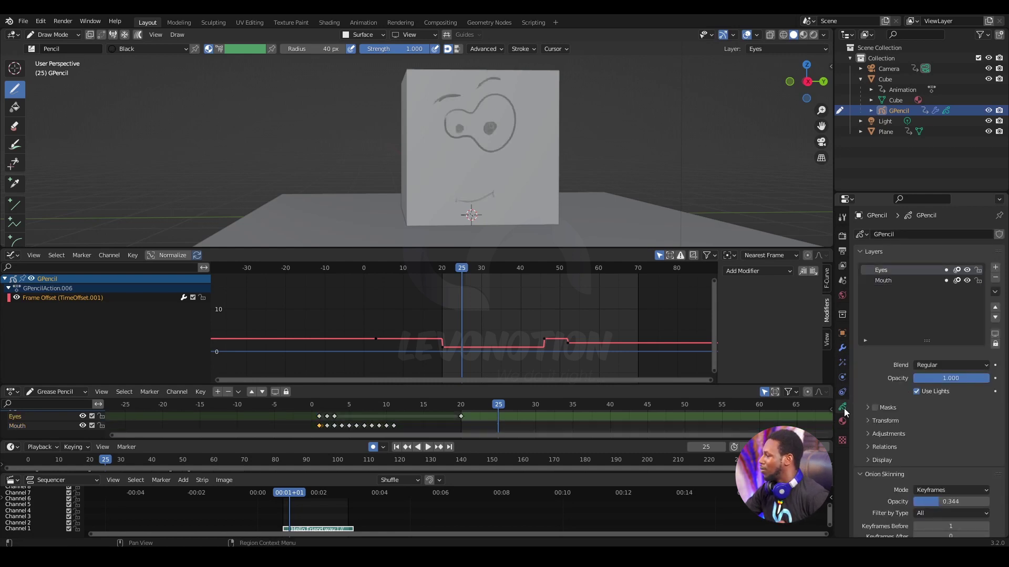
left_click(887, 280)
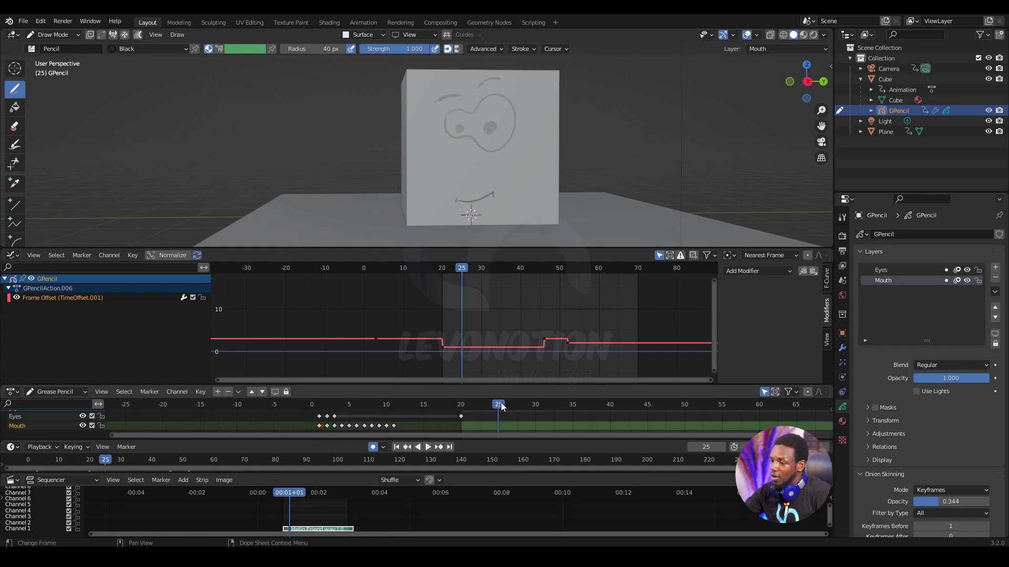
Step: Step through the Mouth layer's drawings one frame at a time from frame 1 to frame 11
left_click(319, 409)
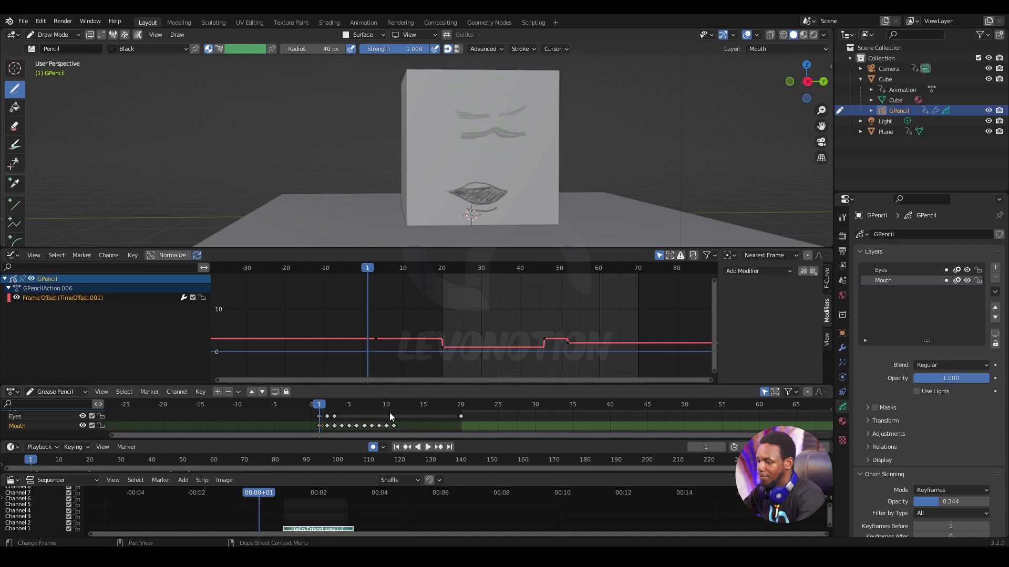
key("Right")
key("Right")
key("Right")
key("Right")
key("Right")
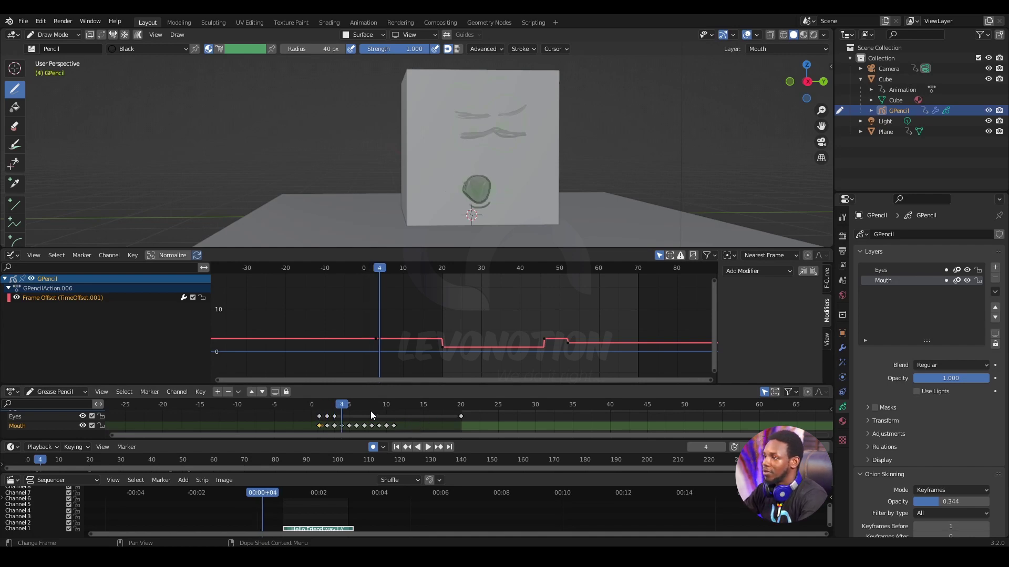
key("Right")
key("Right")
key("Right")
key("Right")
key("Right")
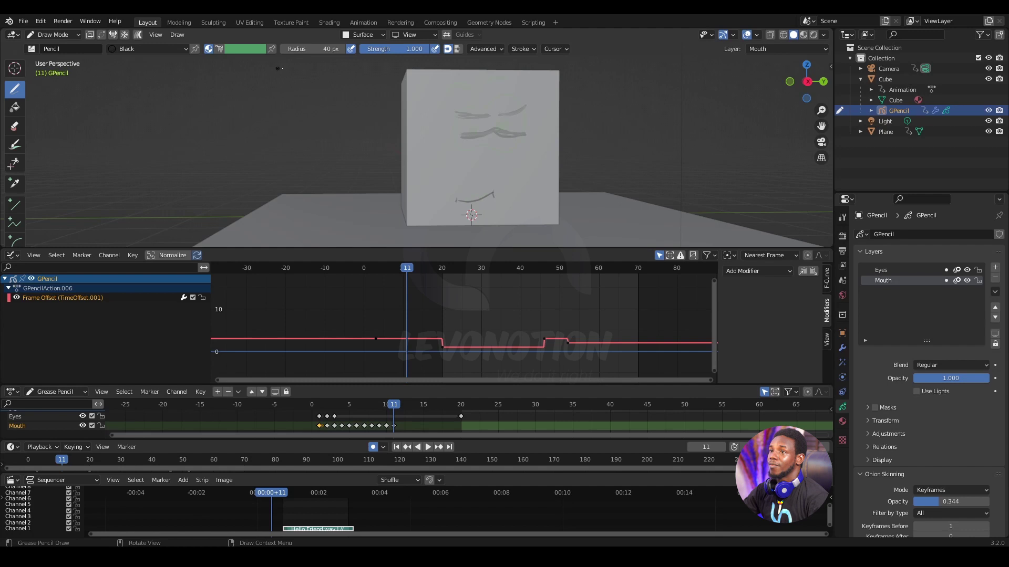
left_click(64, 33)
left_click(64, 47)
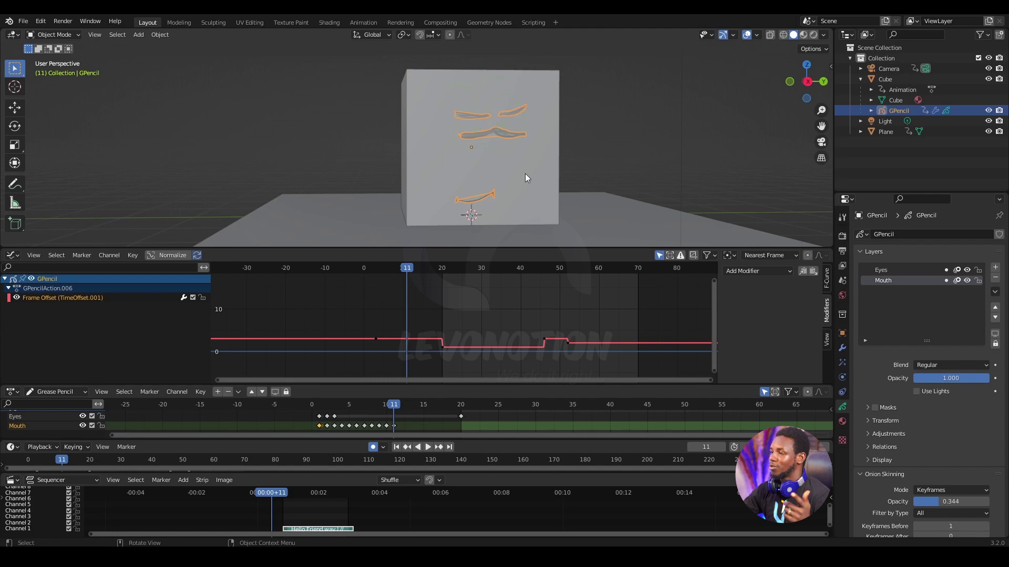
key("shift+a")
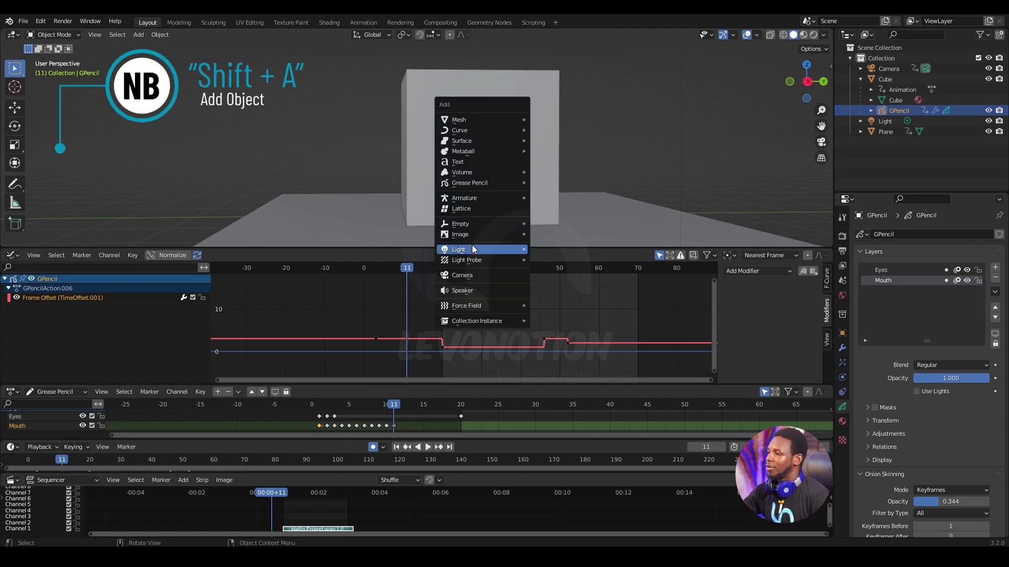
mouse_move(474, 198)
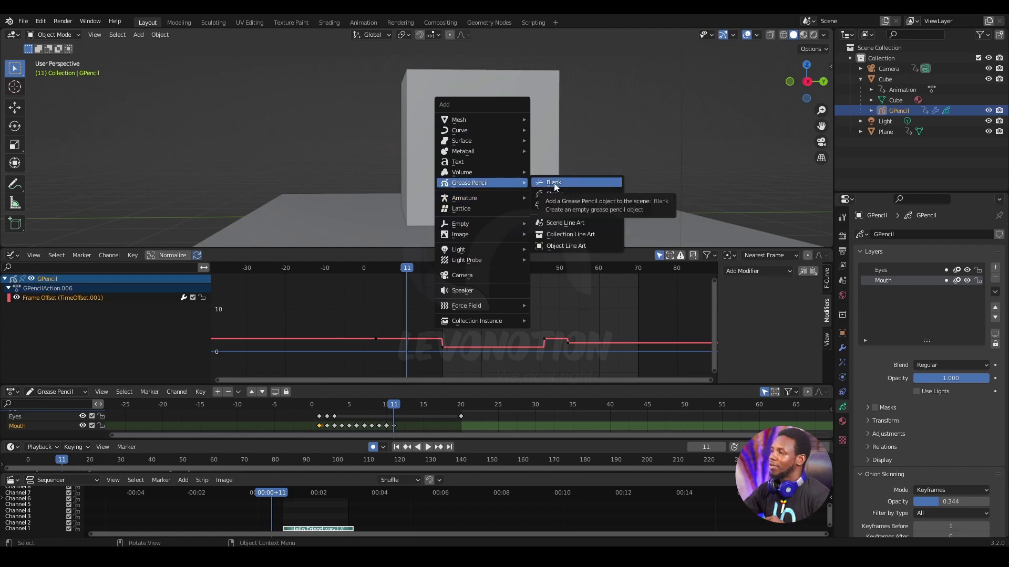
key("Escape")
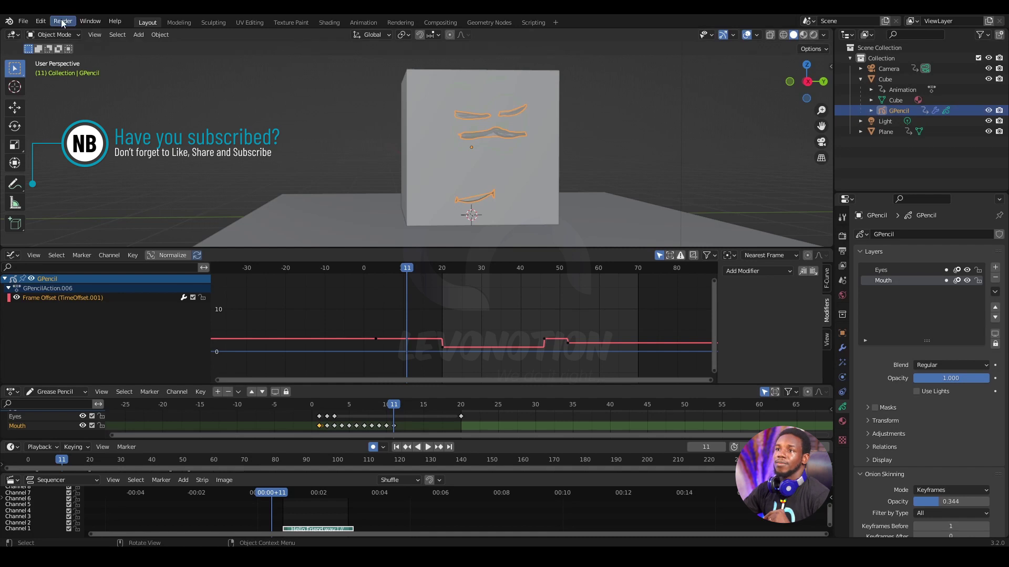
left_click(55, 35)
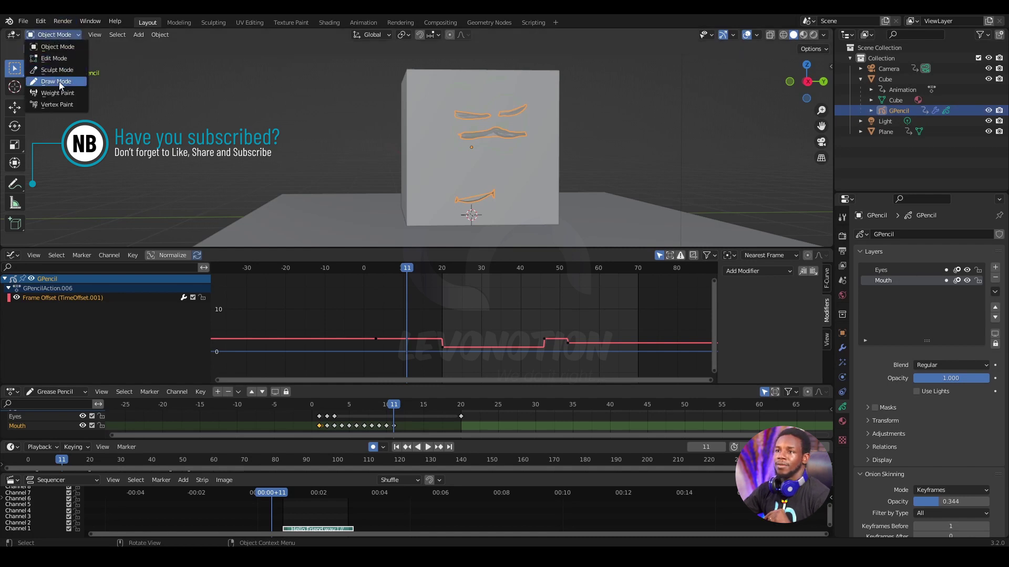
left_click(57, 81)
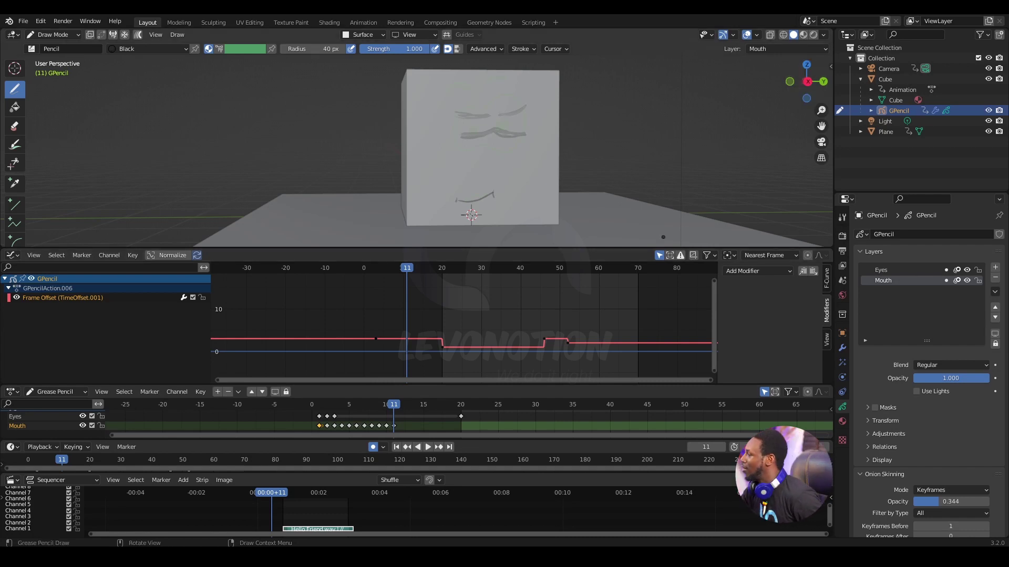
Step: Examine the speech audio strip in the sequencer and scrub through its sound from frame 20
key("Up")
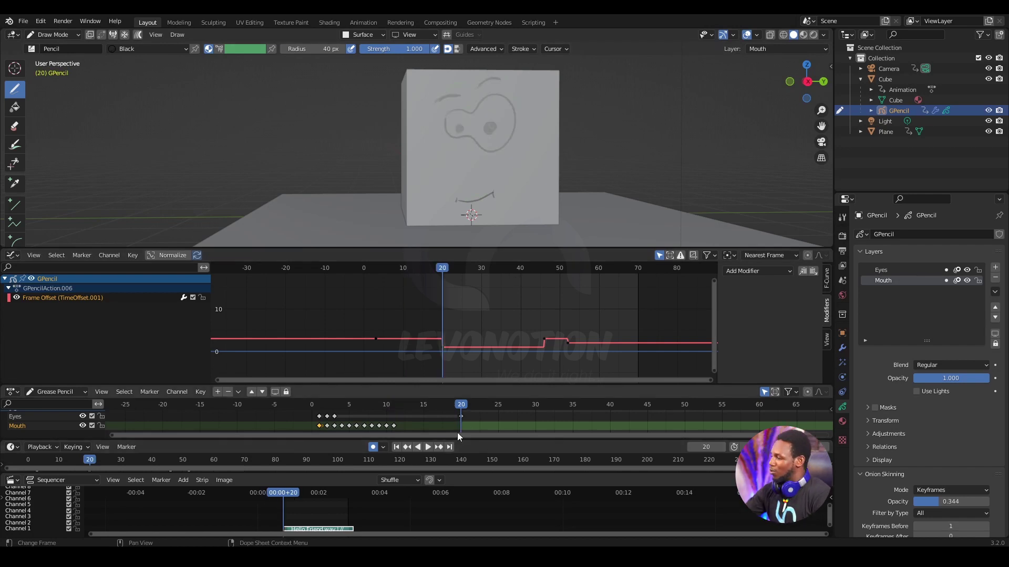
mouse_move(464, 407)
left_mouse_down()
mouse_move(498, 409)
mouse_move(468, 412)
left_mouse_up()
key("Up")
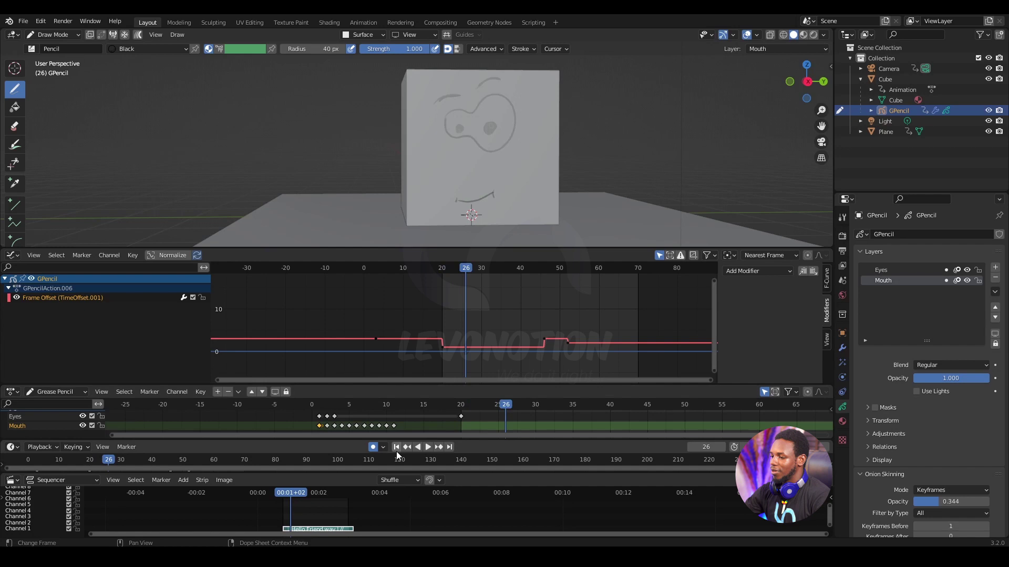
key("Down")
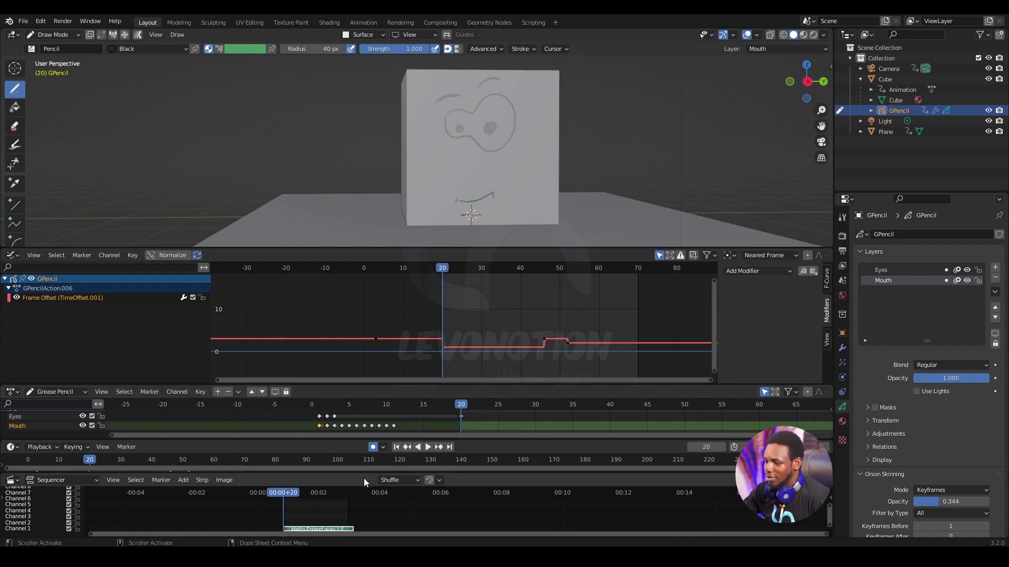
scroll(319, 506, "down", 3)
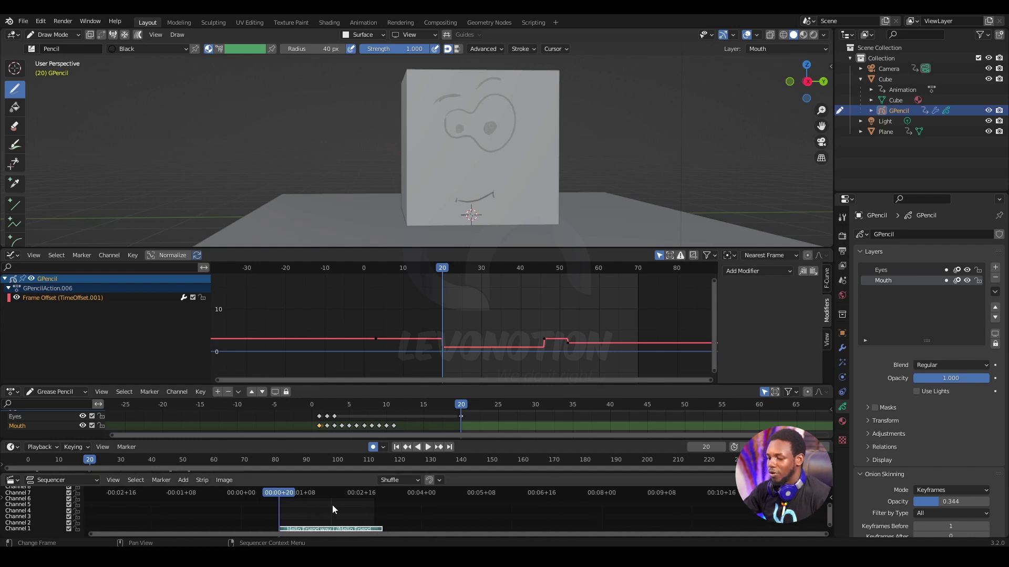
scroll(332, 505, "up", 1)
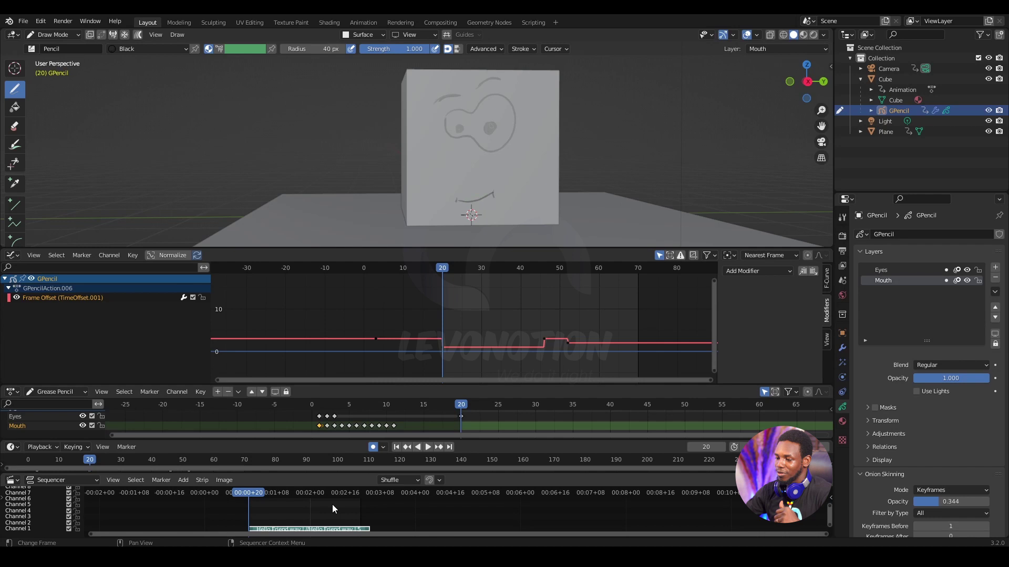
middle_click_drag(333, 504, 374, 504)
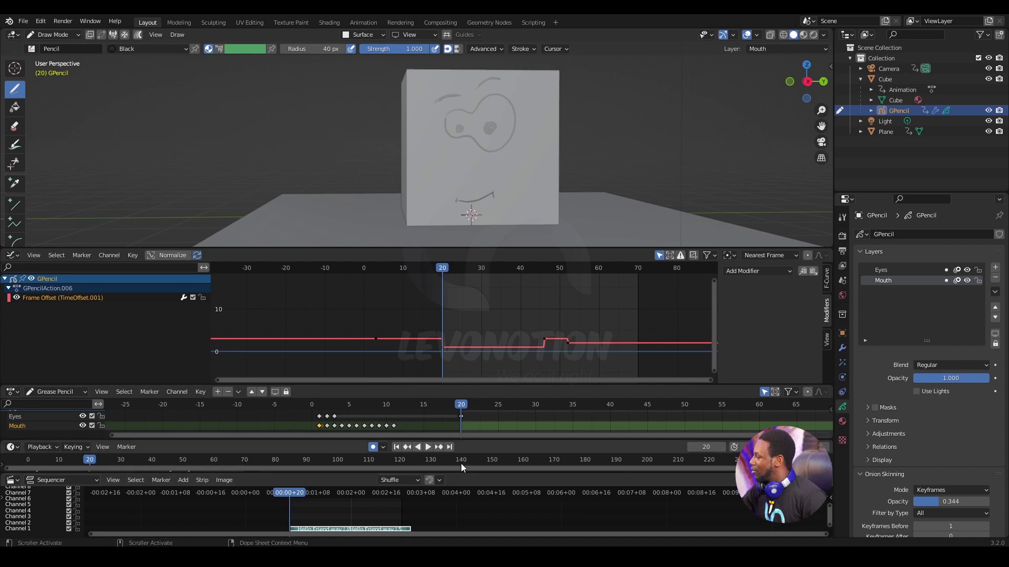
key("space")
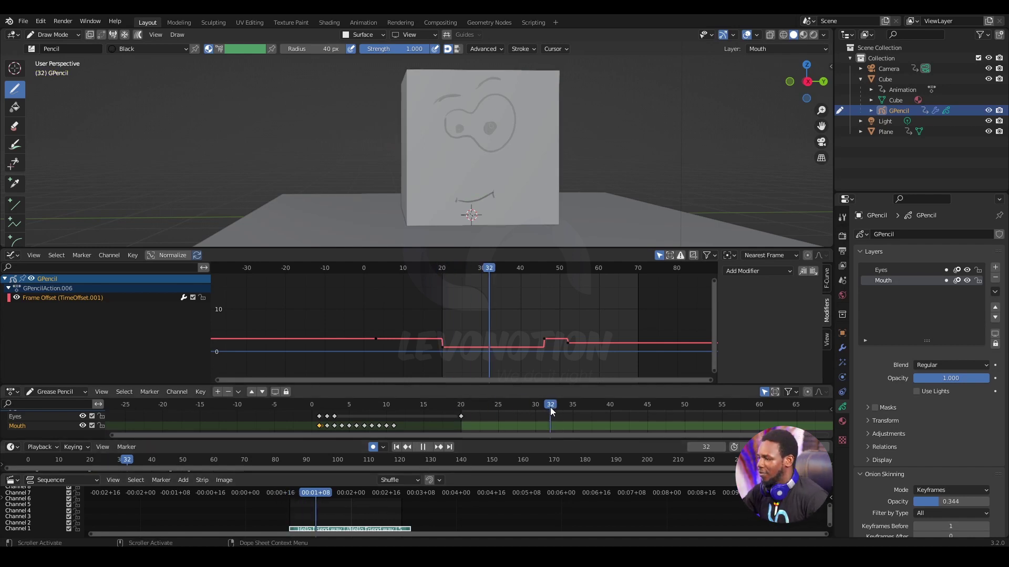
left_click(589, 406)
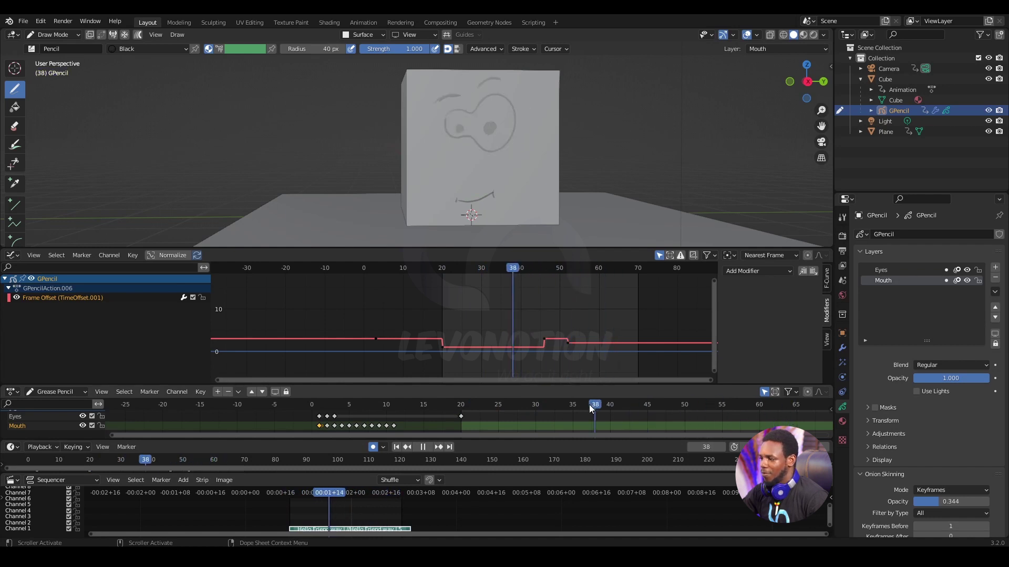
key("Escape")
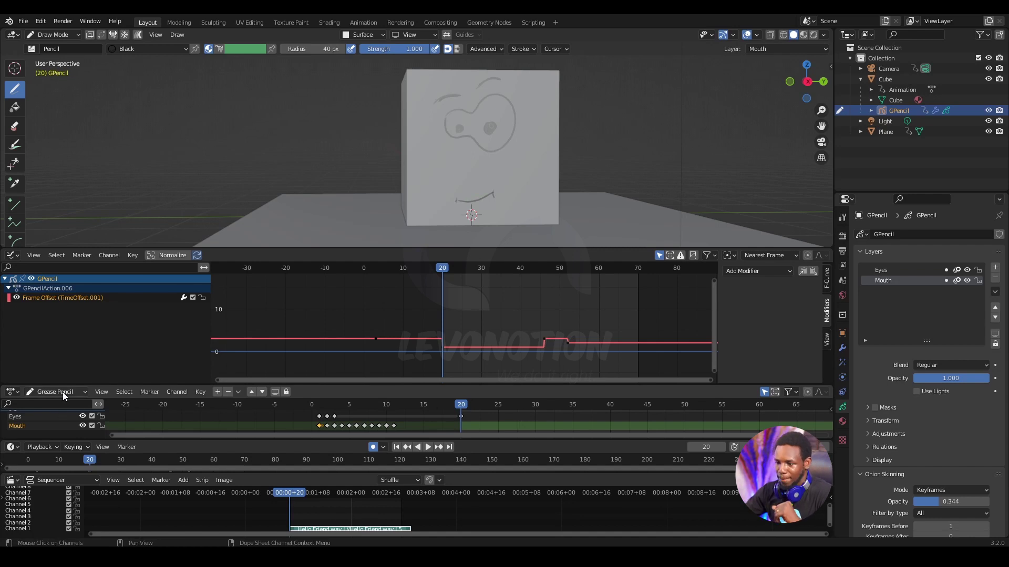
Step: Check the audio Scrubbing option in the playback settings and test it by scrubbing over the speech
left_click(38, 446)
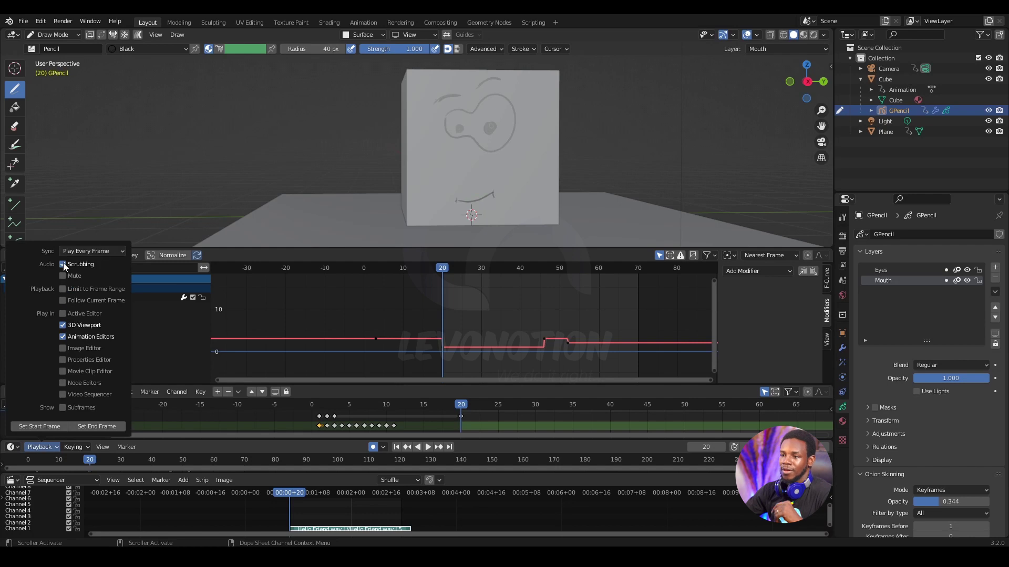
key("space")
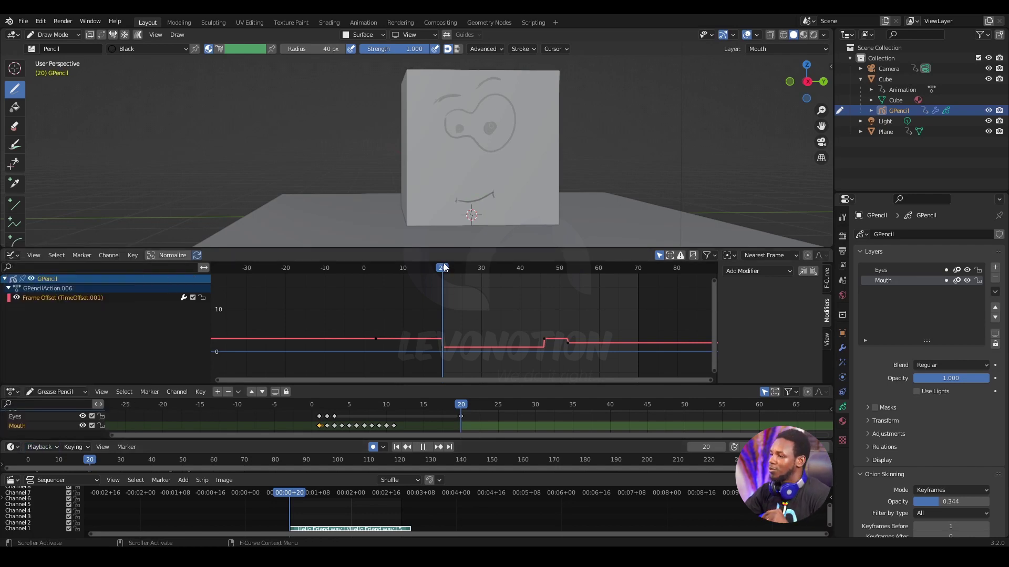
left_click_drag(534, 285, 461, 298)
key("space")
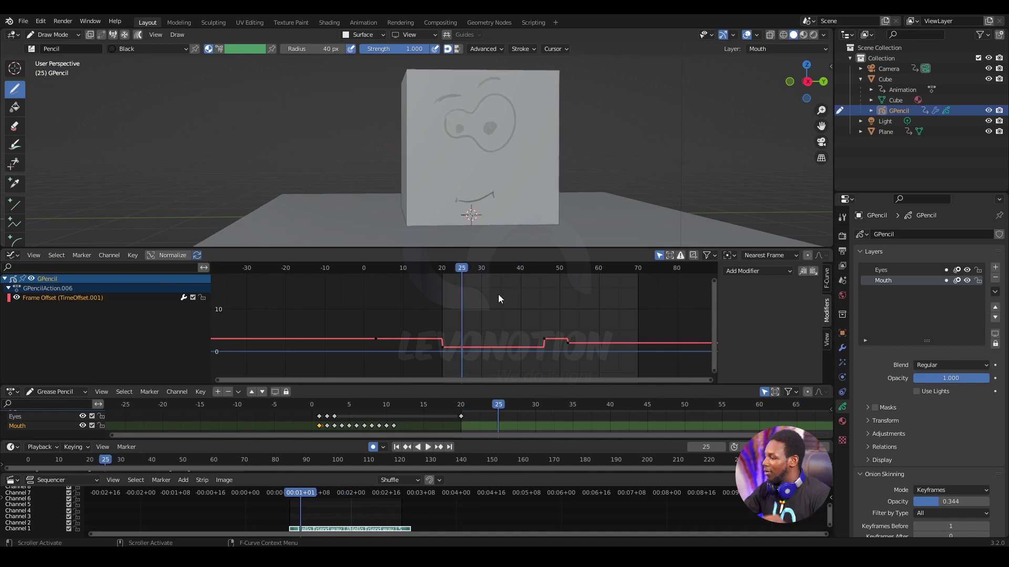
Step: Play and scrub the opening of the speech, and return the current frame to 20
key("shift+Left")
key("space")
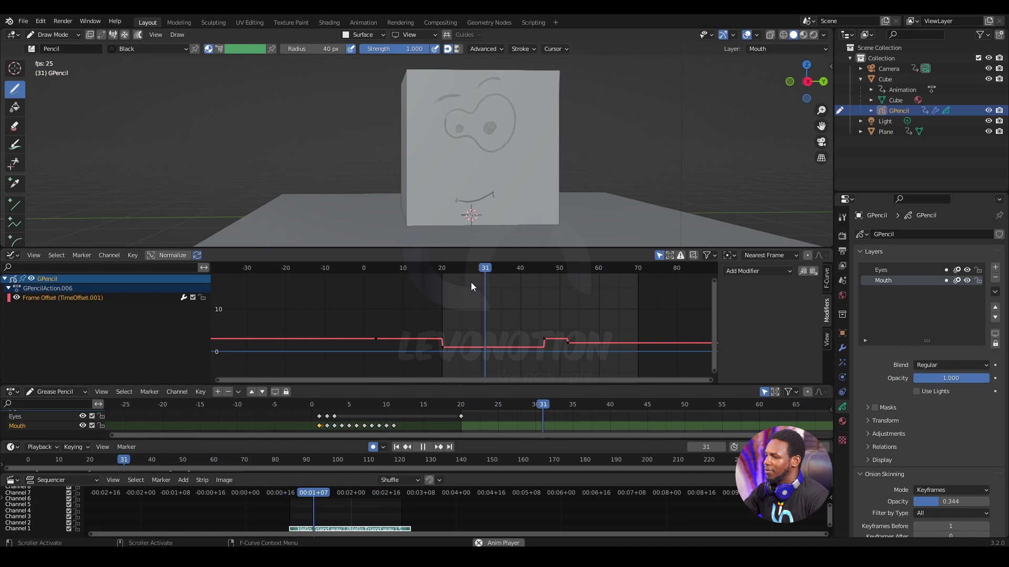
left_click(443, 269)
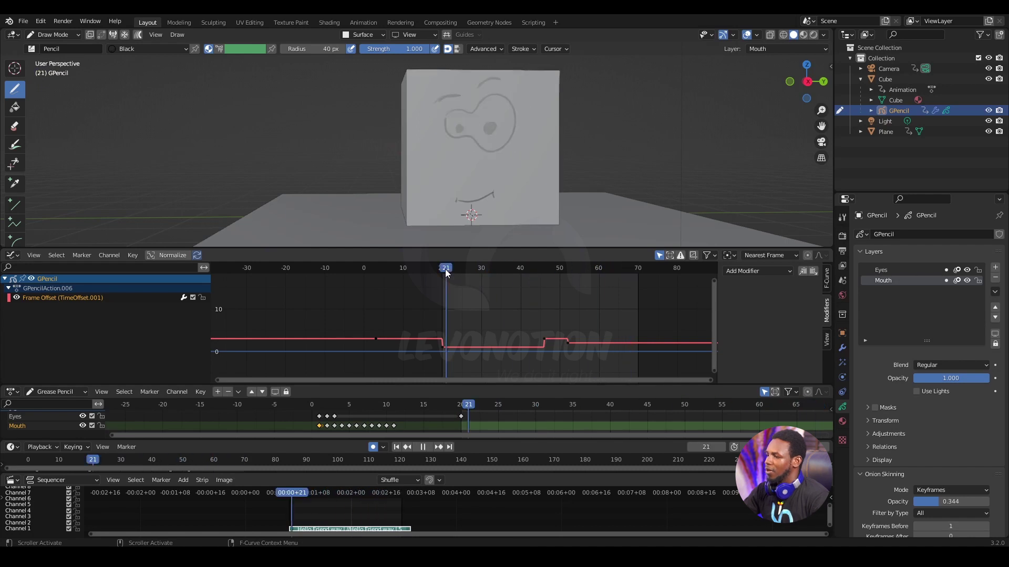
left_click_drag(443, 272, 445, 272)
key("space")
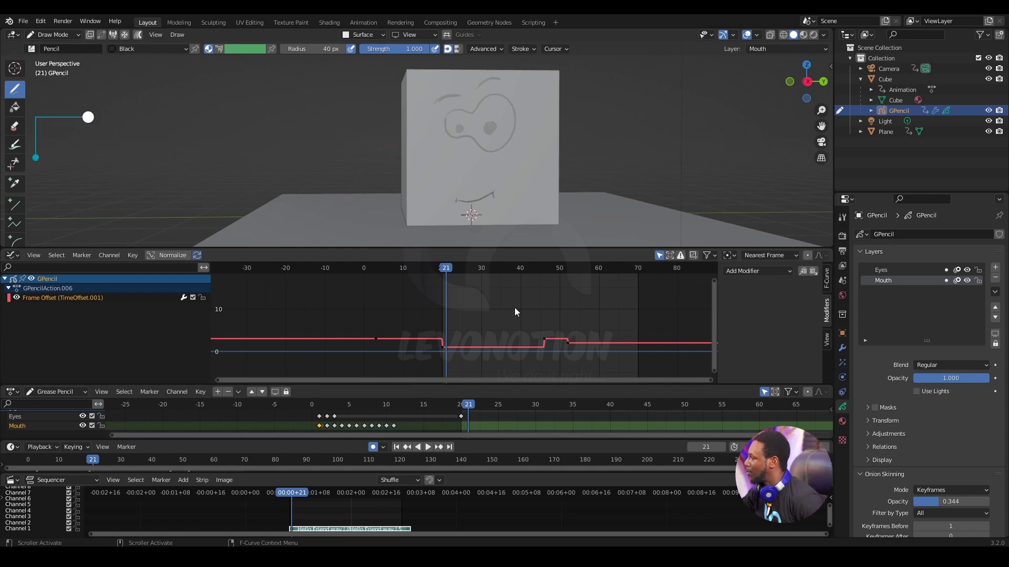
key("Left")
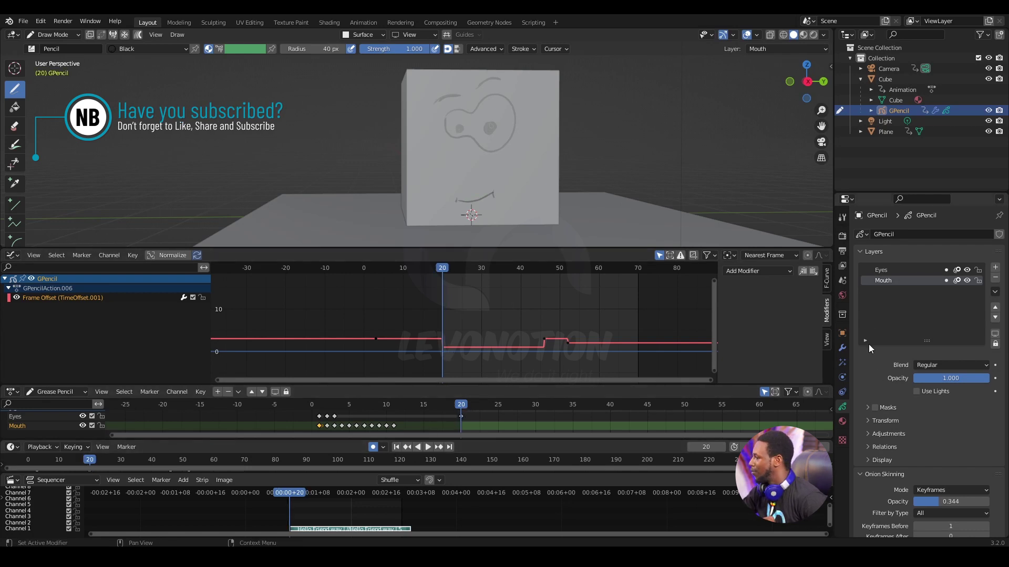
Step: Add a second Time Offset modifier to the GPencil object and collapse the existing TimeOffset.001 modifier
left_click(842, 349)
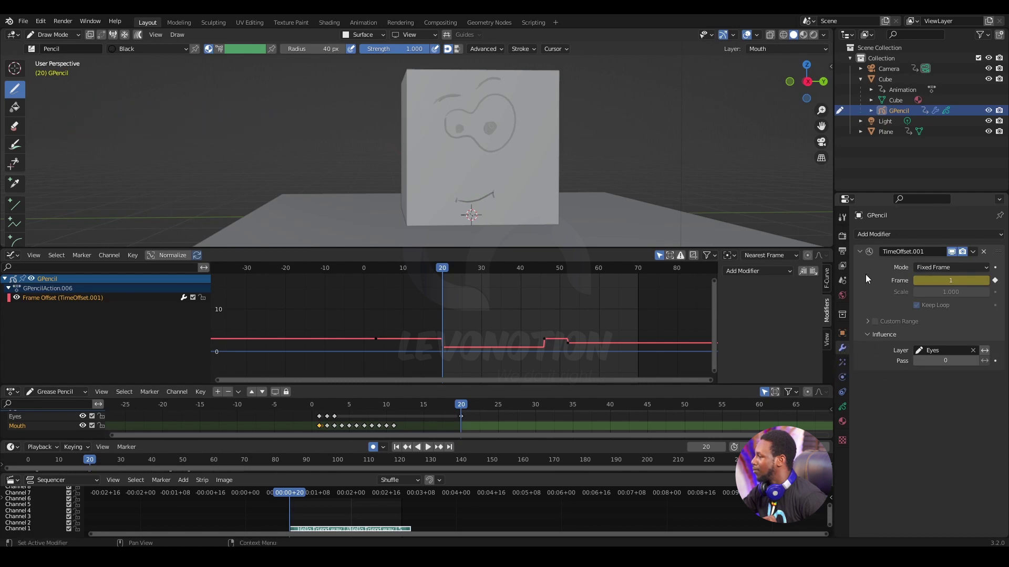
left_click(888, 234)
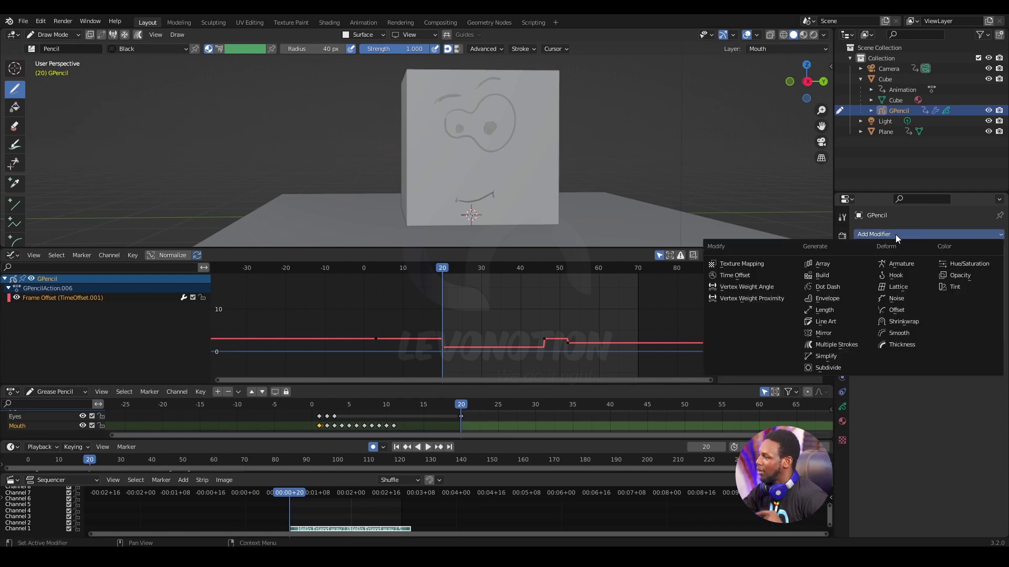
left_click(742, 275)
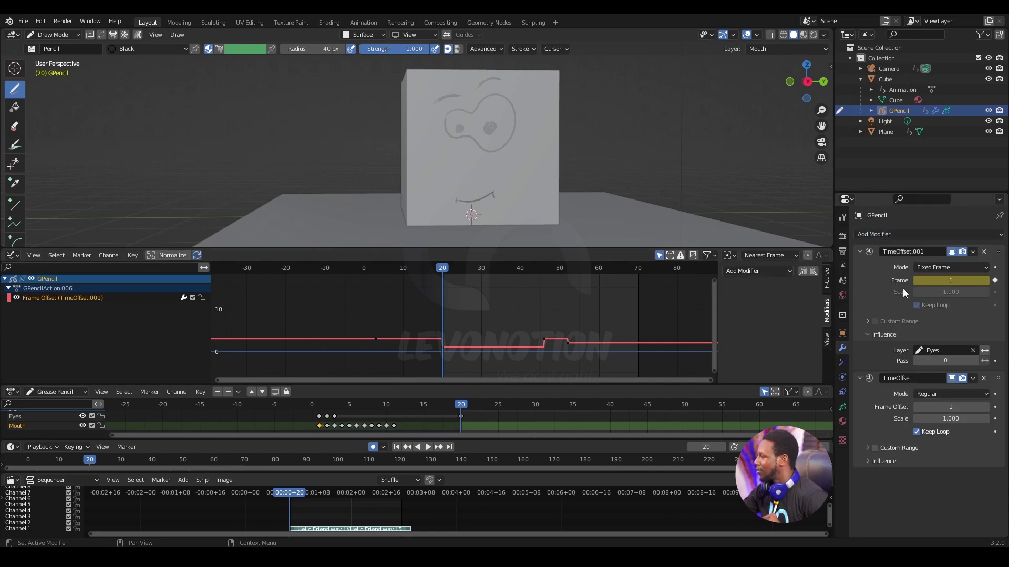
left_click(860, 252)
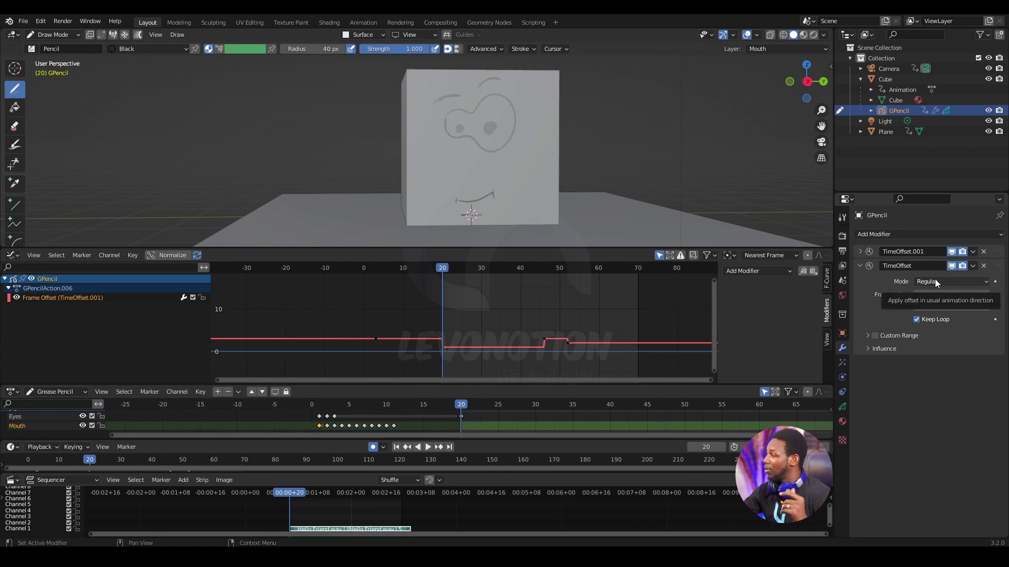
Step: Set the new Time Offset modifier to Fixed Frame mode and limit its influence to the Mouth layer
left_click(935, 279)
left_click(936, 316)
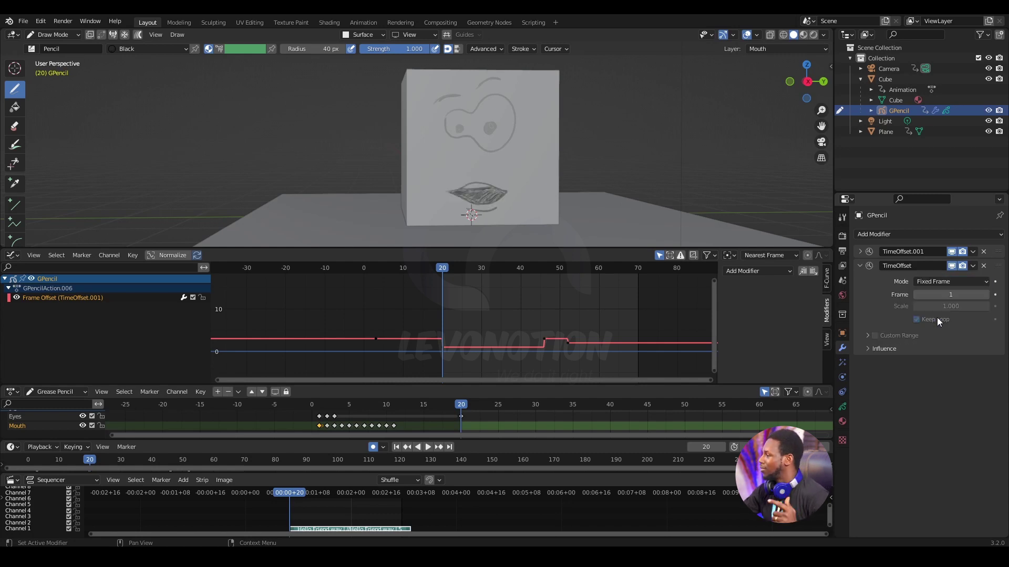
left_click(865, 349)
left_click(928, 363)
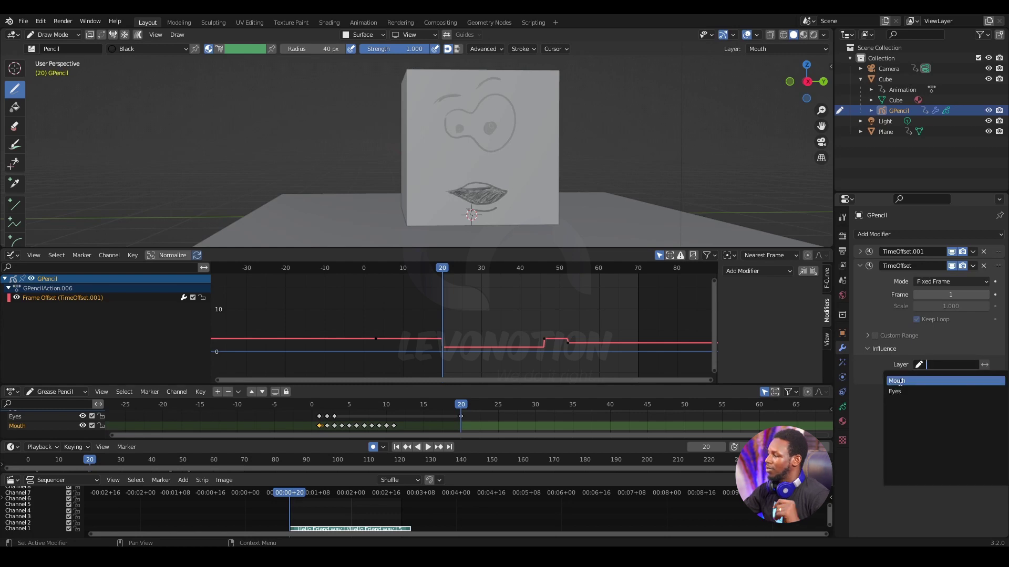
left_click(900, 381)
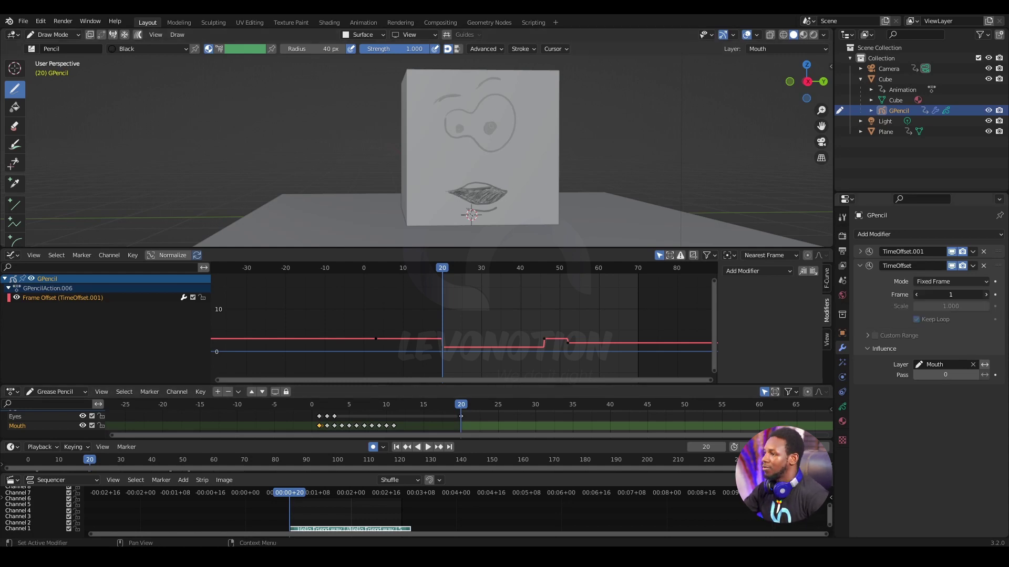
Step: Raise the new Time Offset modifier's Frame value to 4 to preview that mouth drawing
left_click(986, 295)
left_click(986, 295)
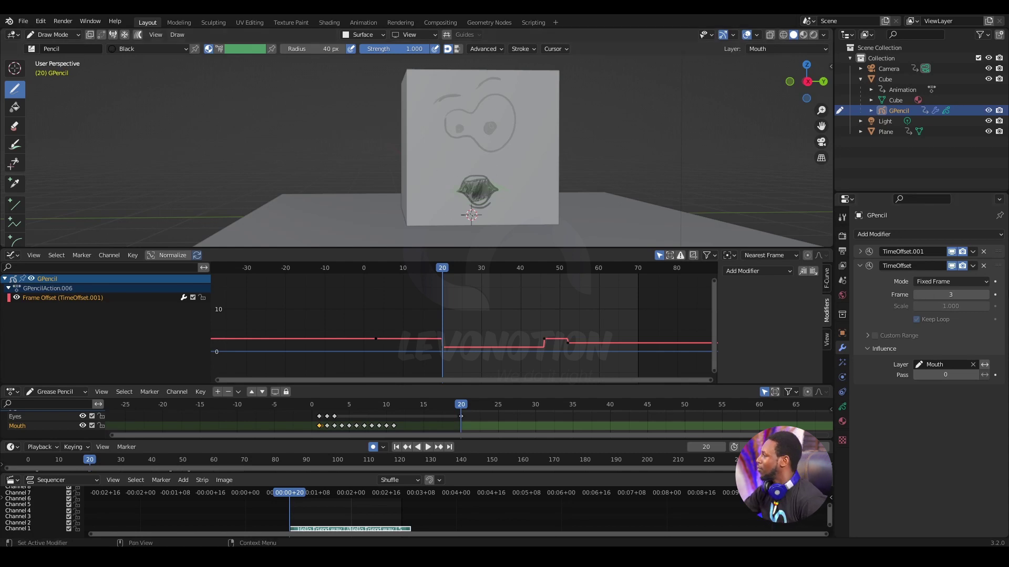
left_click(985, 295)
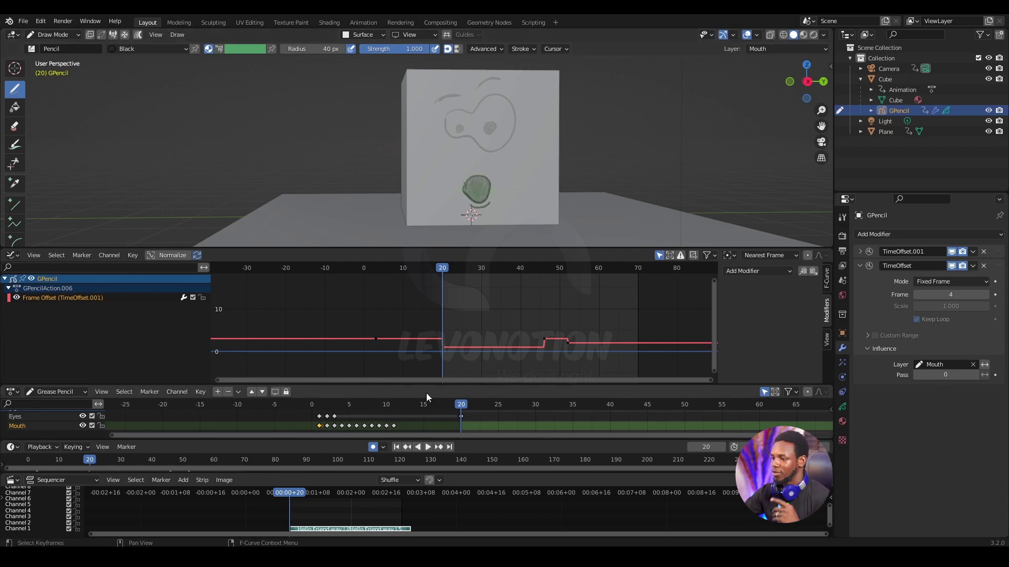
Step: Compare the modifier's mouth shape with the Mouth layer's own drawings around timeline frames 4 and 5, and return to frame 20
left_click(349, 406)
key("space")
mouse_move(351, 409)
left_mouse_down()
mouse_move(330, 409)
mouse_move(340, 409)
left_mouse_up()
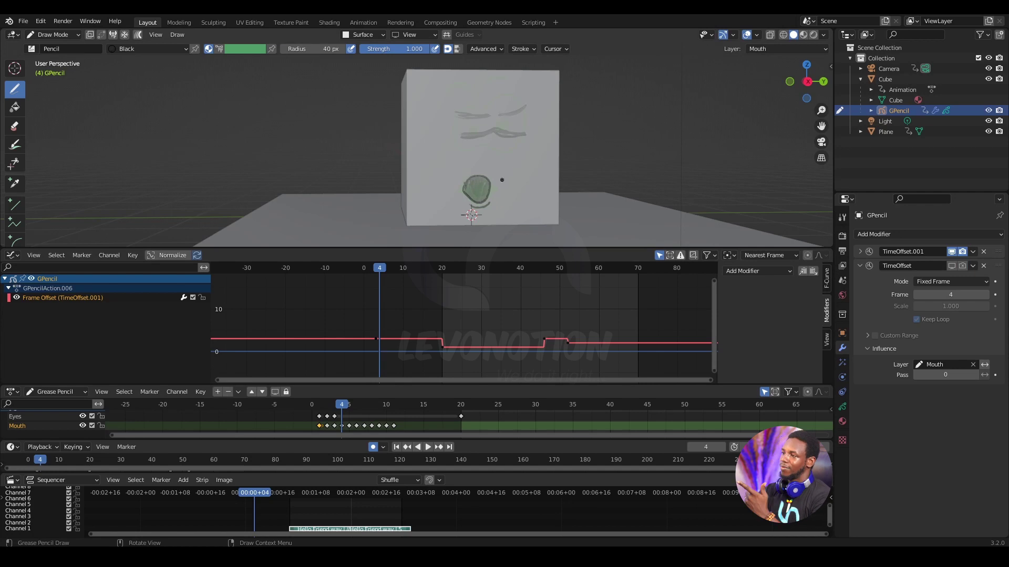
left_click(346, 405)
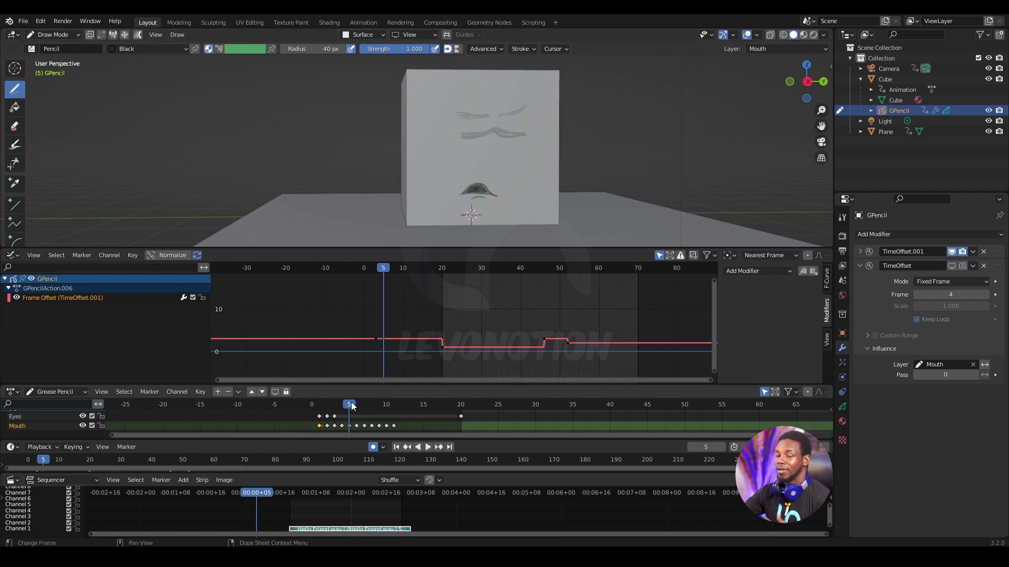
left_click_drag(351, 406, 342, 406)
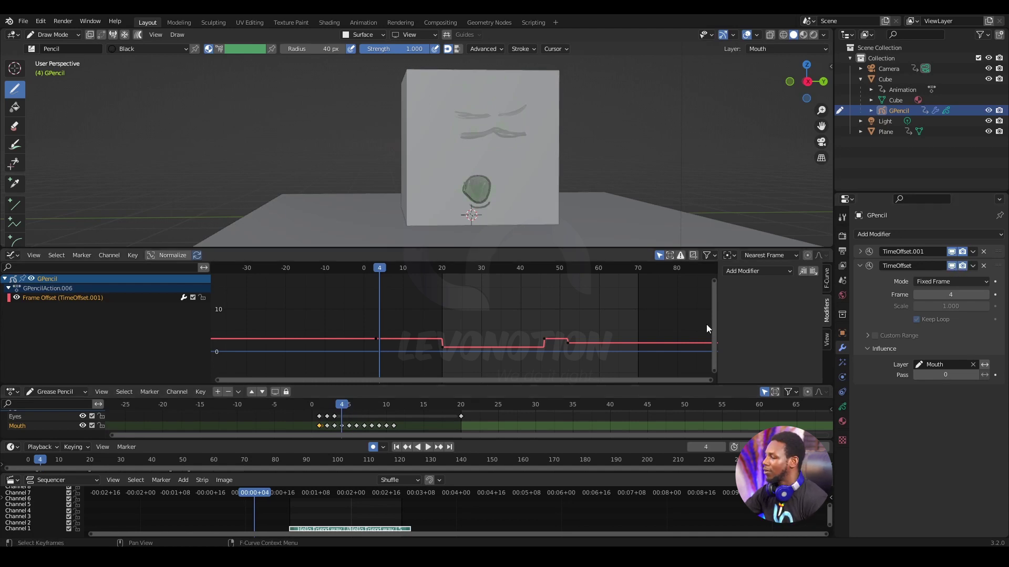
key("space")
key("space")
left_click(463, 415)
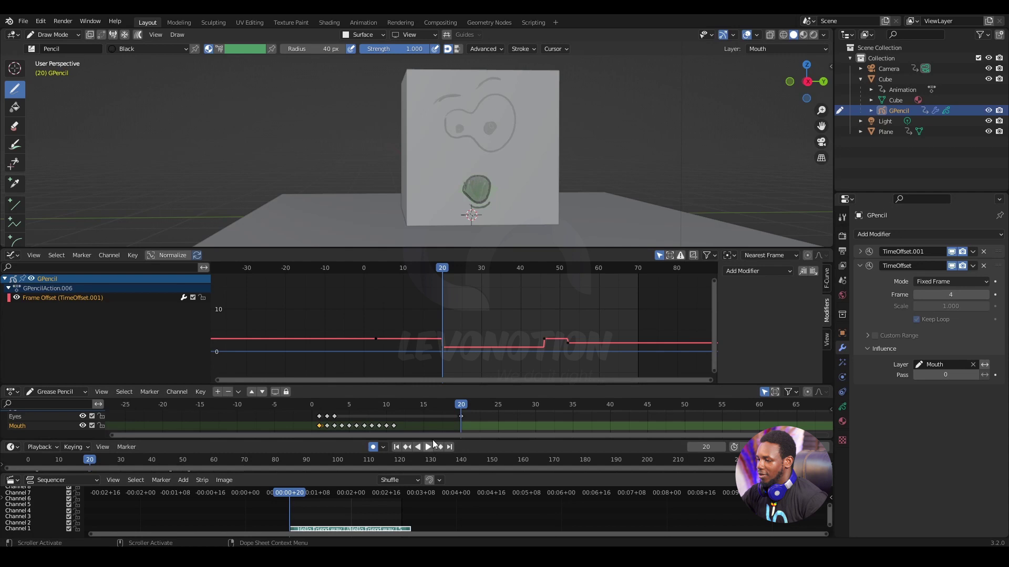
mouse_move(463, 409)
left_mouse_down()
mouse_move(522, 405)
mouse_move(451, 412)
mouse_move(463, 417)
left_mouse_up()
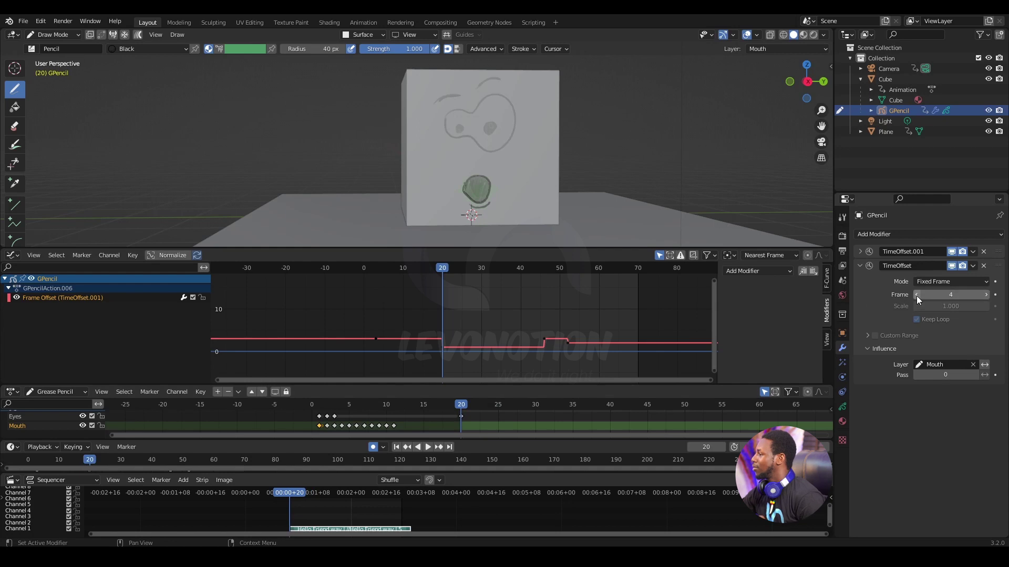
Step: Set the Mouth modifier's Frame value to 7 and insert a keyframe for it at timeline frame 20
left_click(987, 298)
left_click(986, 298)
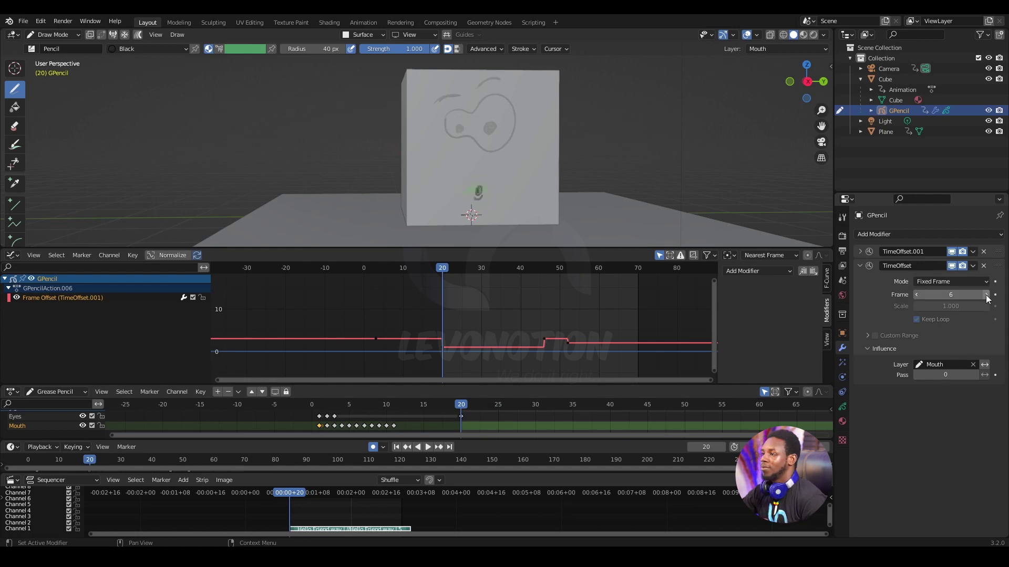
left_click(986, 299)
left_click(986, 298)
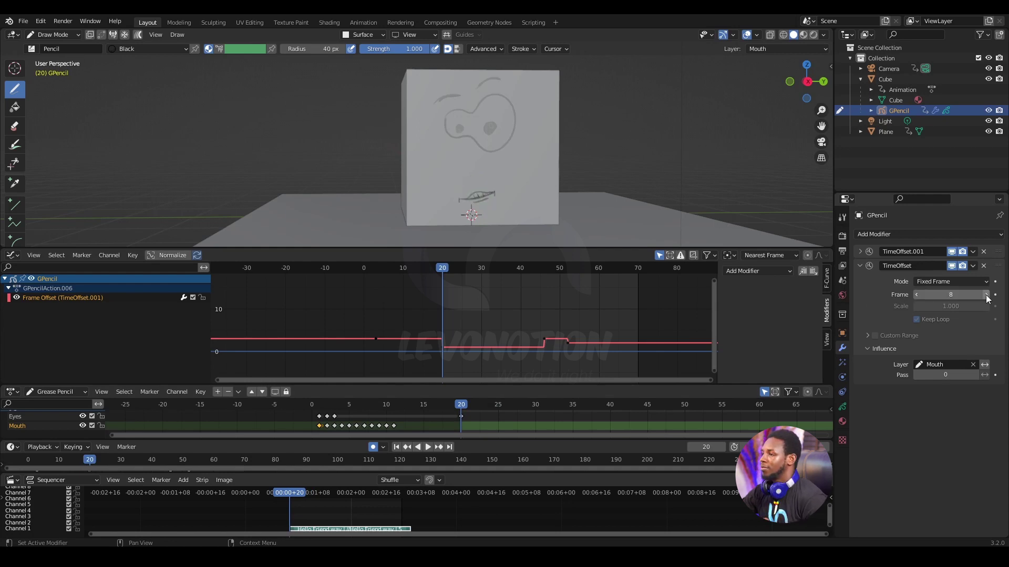
left_click(916, 298)
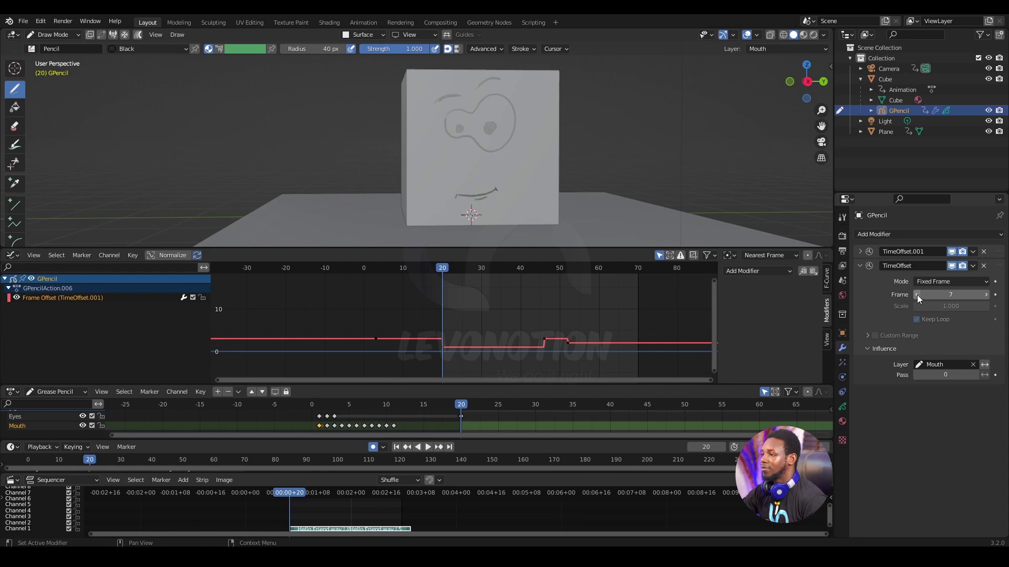
left_click(995, 295)
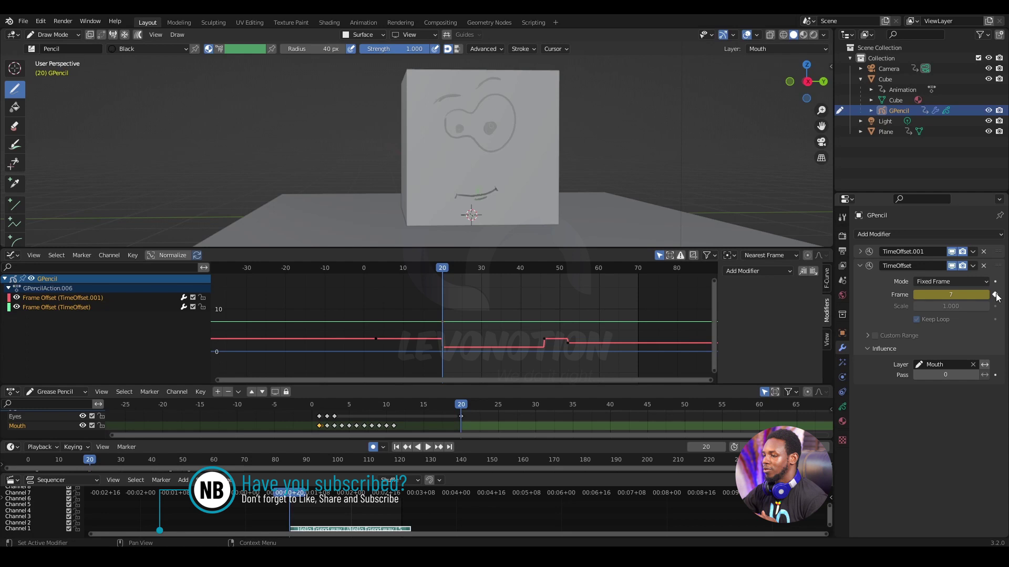
Step: Hide the TimeOffset.001 curve in the Graph Editor so that only the new TimeOffset curve is displayed
scroll(468, 330, "up", 5)
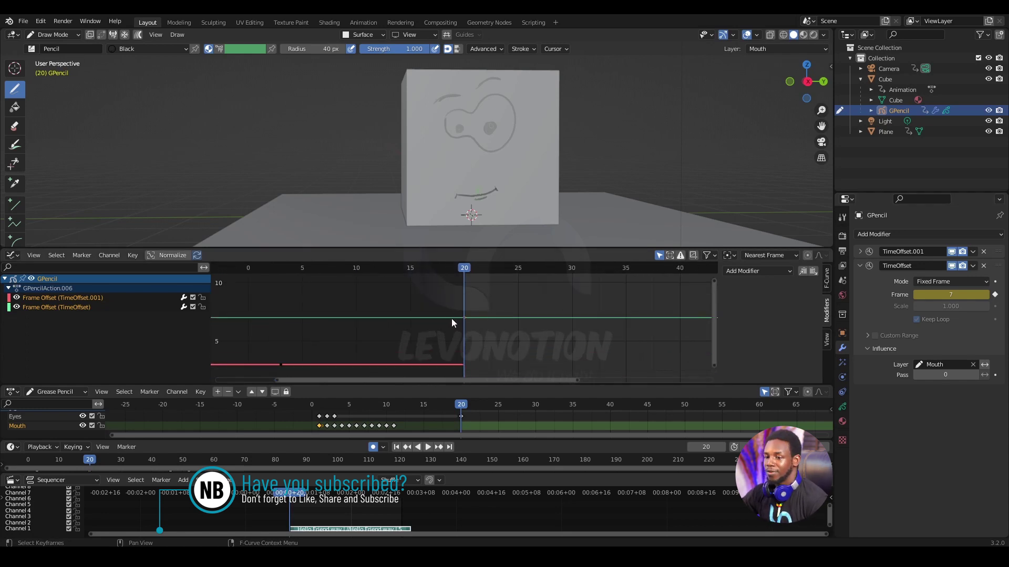
left_click(63, 307)
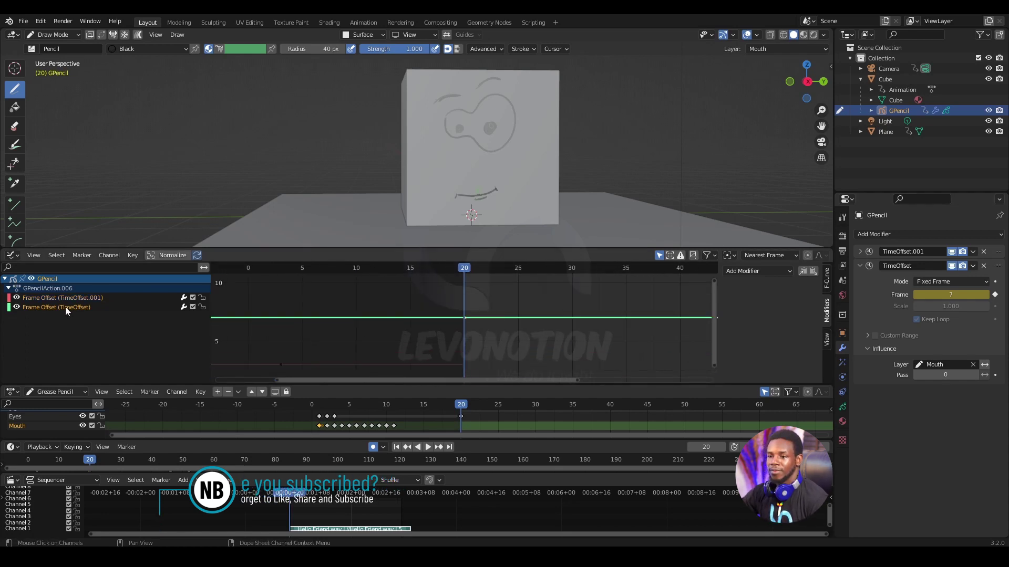
left_click(16, 308)
scroll(457, 338, "down", 3)
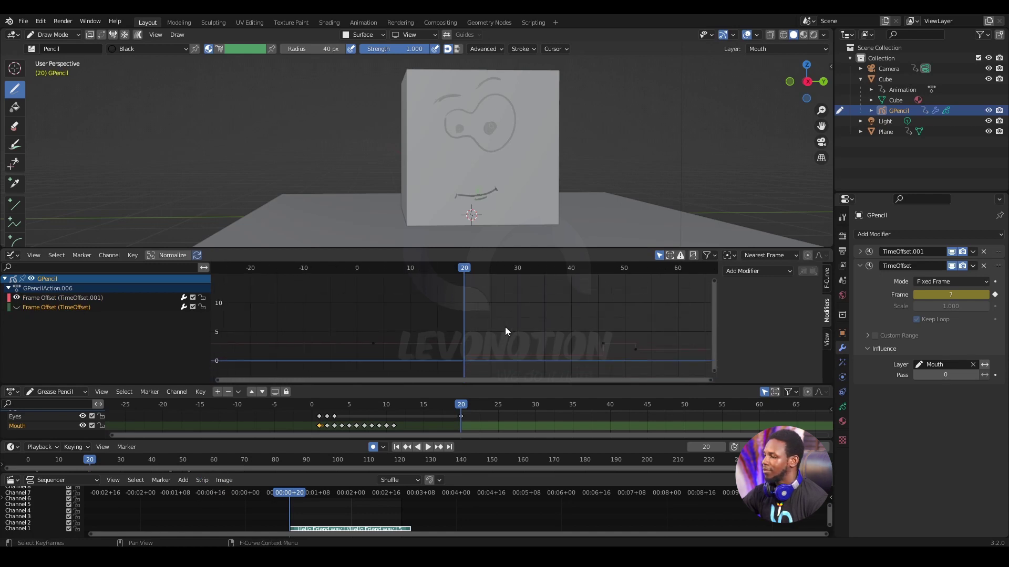
scroll(506, 331, "down", 1)
left_click(16, 298)
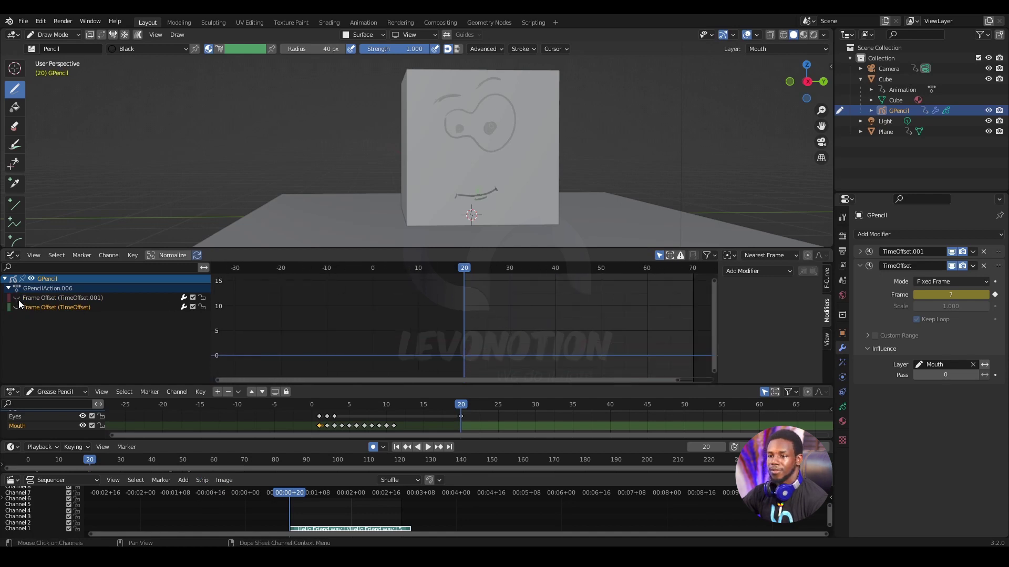
left_click(17, 307)
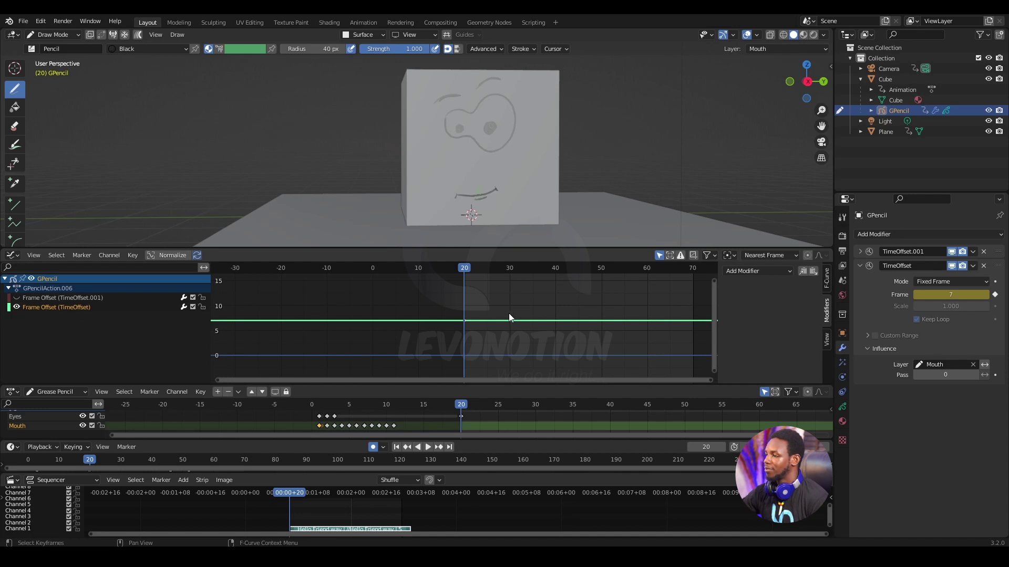
scroll(509, 313, "up", 4)
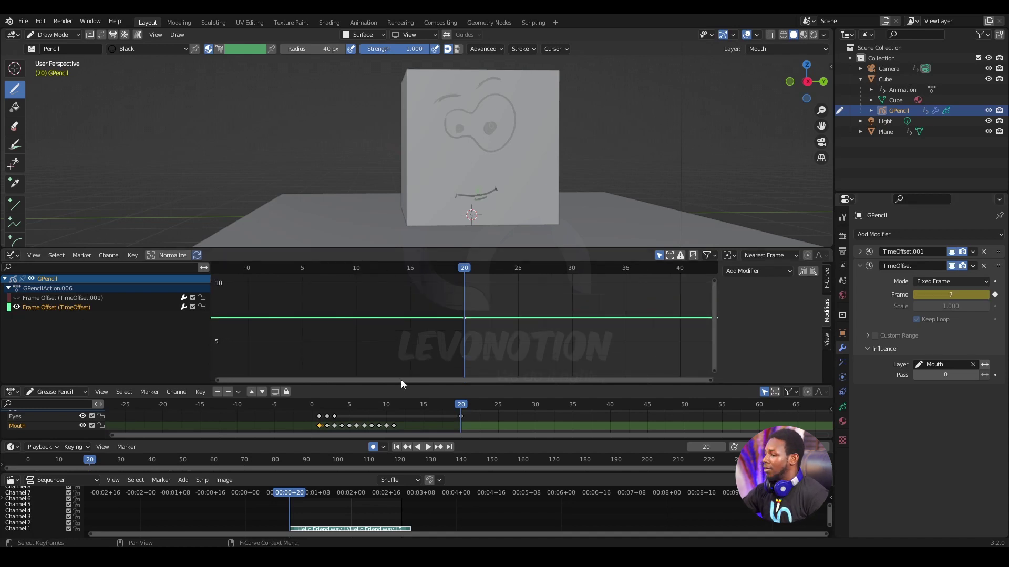
Step: Scrub the speech to frame 23 and key the Mouth modifier's Frame value at 10 there
left_click_drag(465, 405, 494, 404)
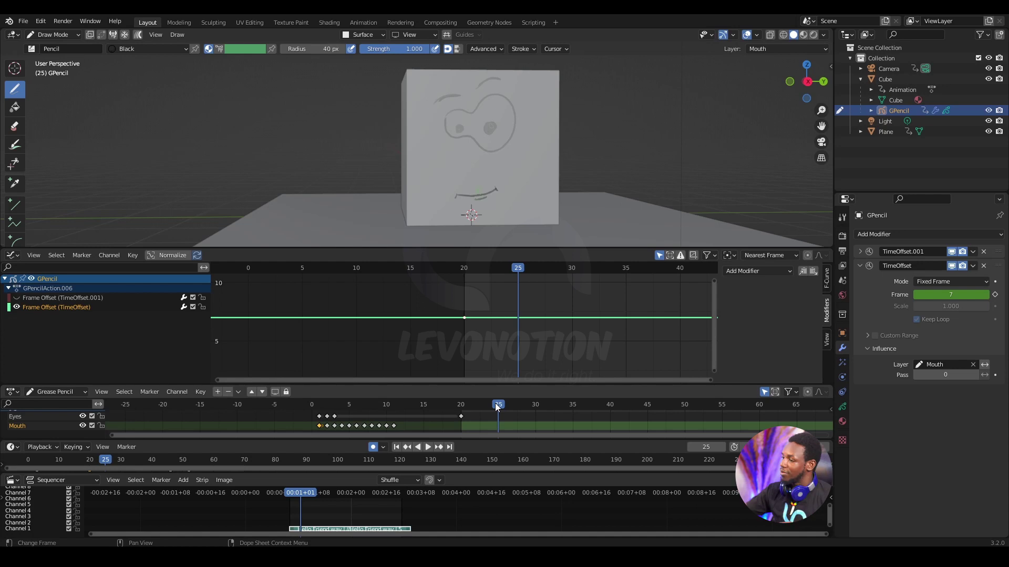
left_click_drag(495, 406, 484, 407)
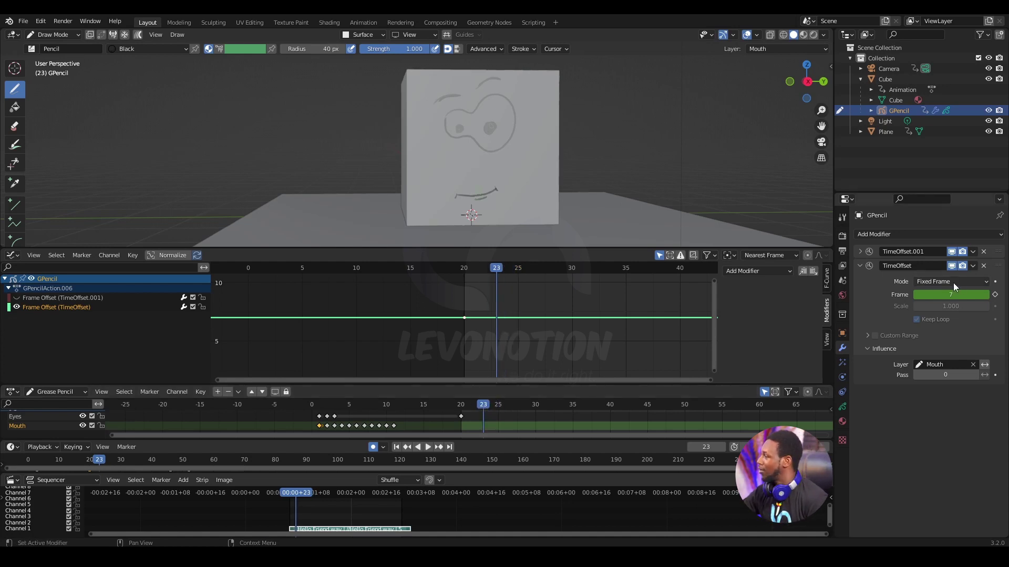
left_click(915, 295)
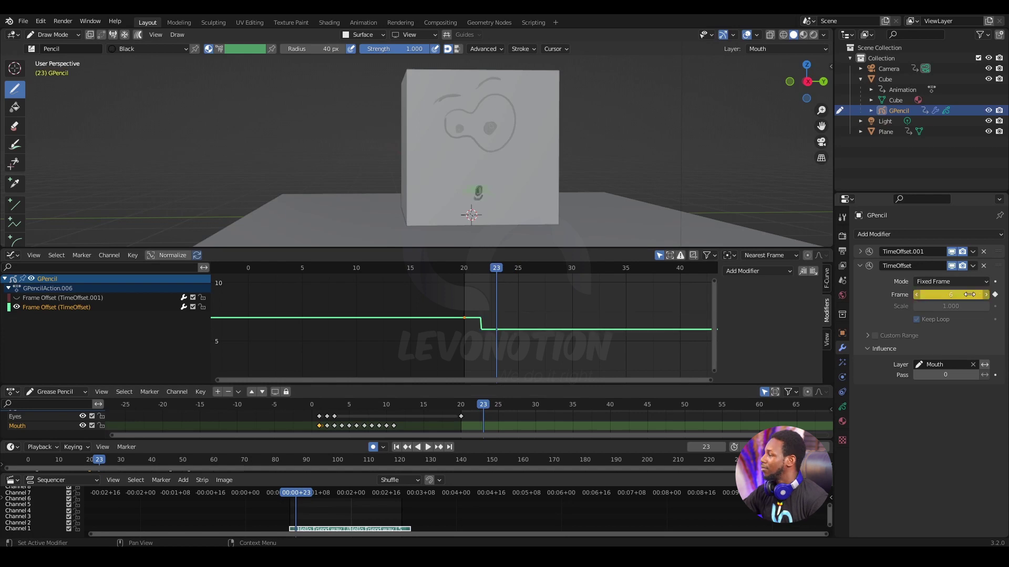
left_click(987, 297)
left_click(987, 297)
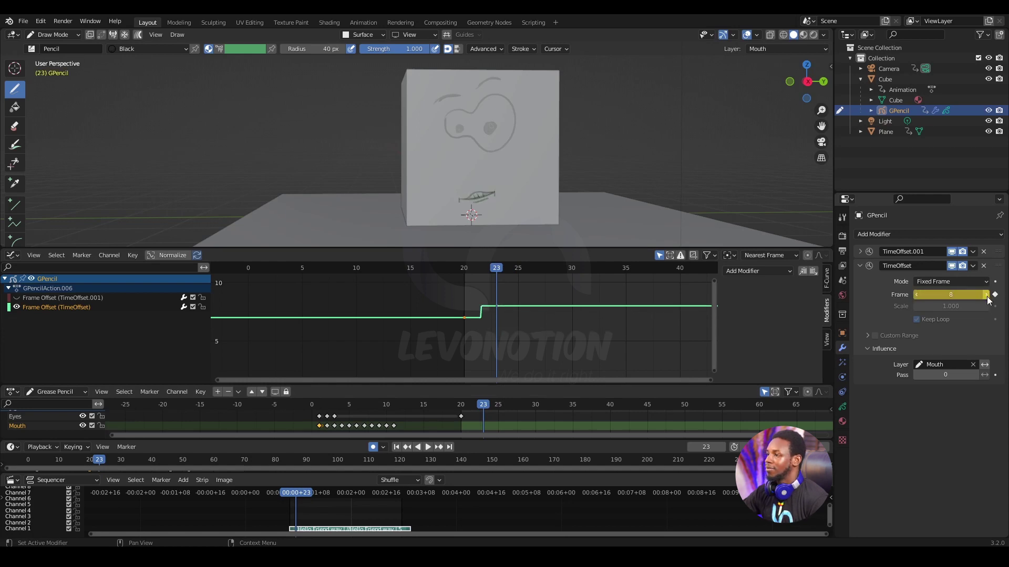
left_click(988, 297)
left_click(987, 297)
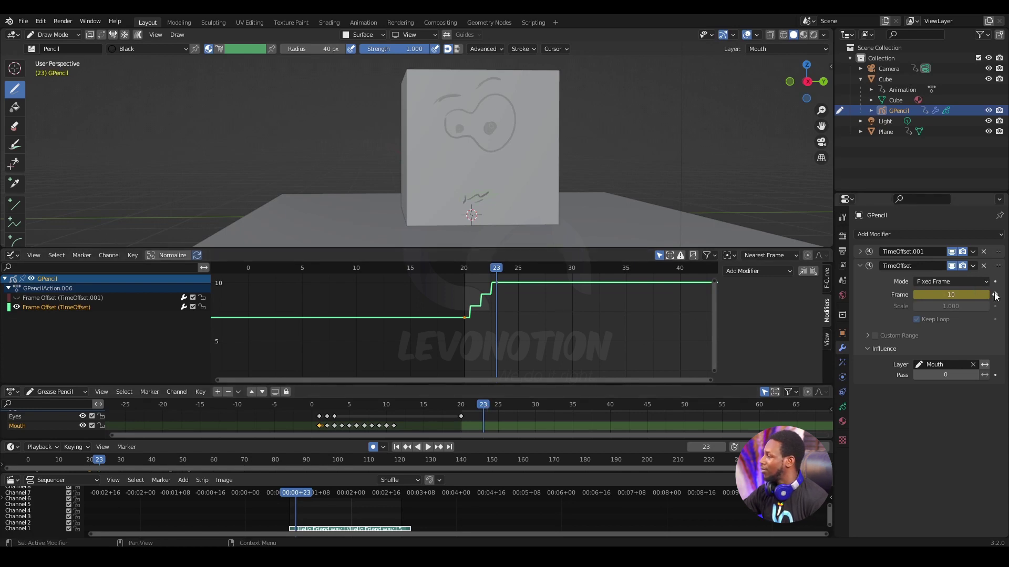
scroll(510, 286, "up", 2)
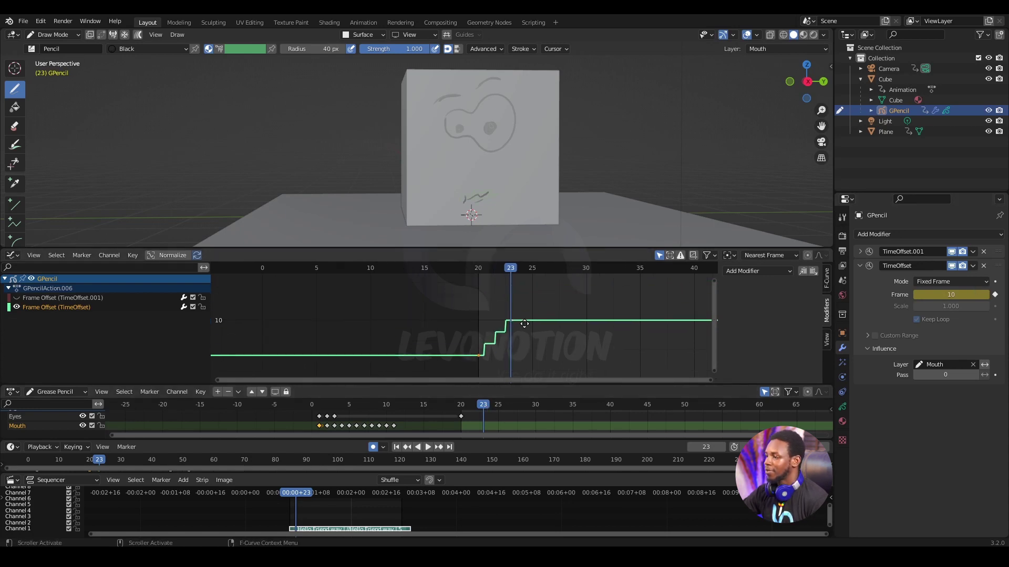
Step: Listen to the speech up to frame 26 and key the Mouth modifier's Frame value at 13 there
key("space")
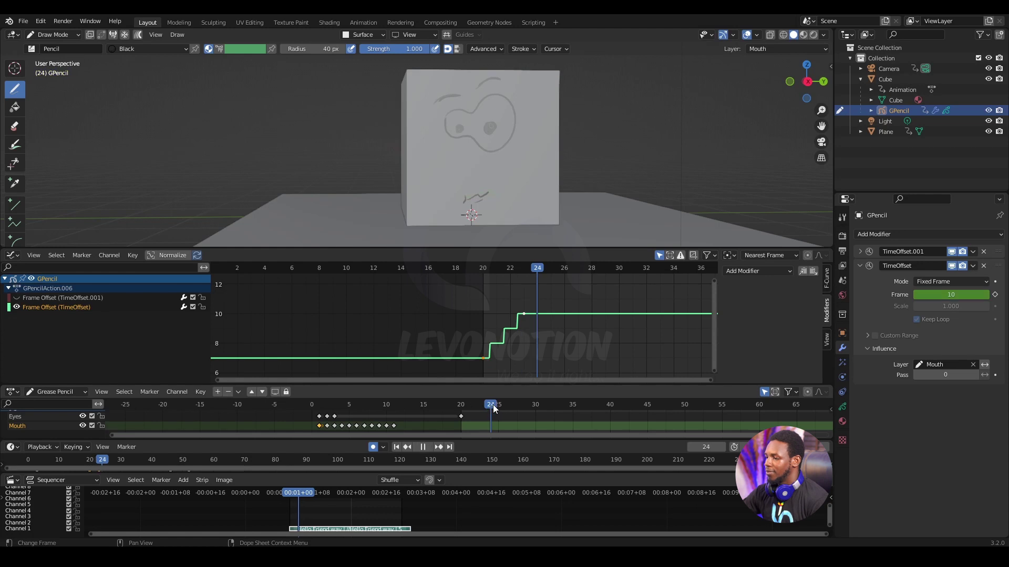
key("space")
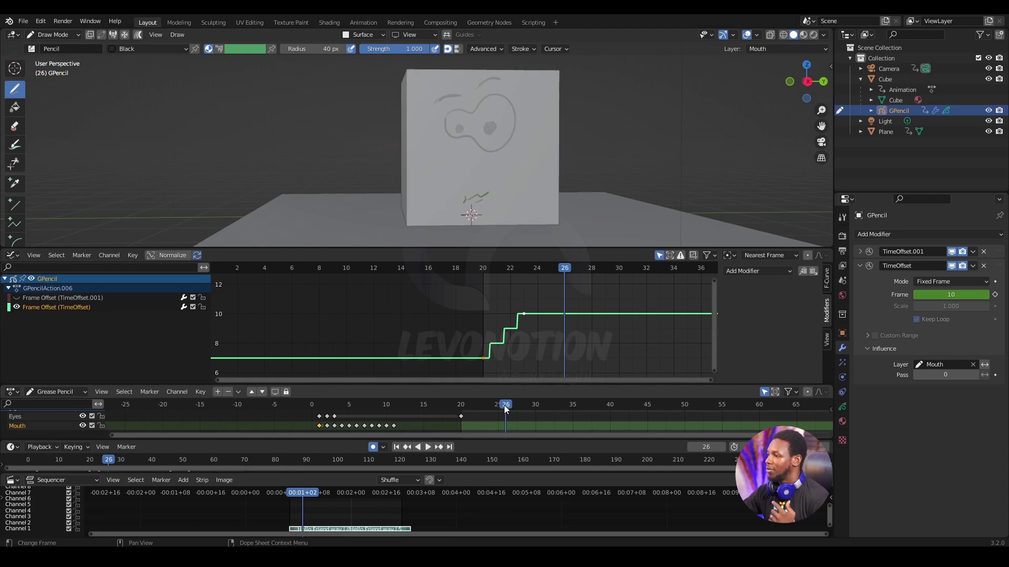
key("space")
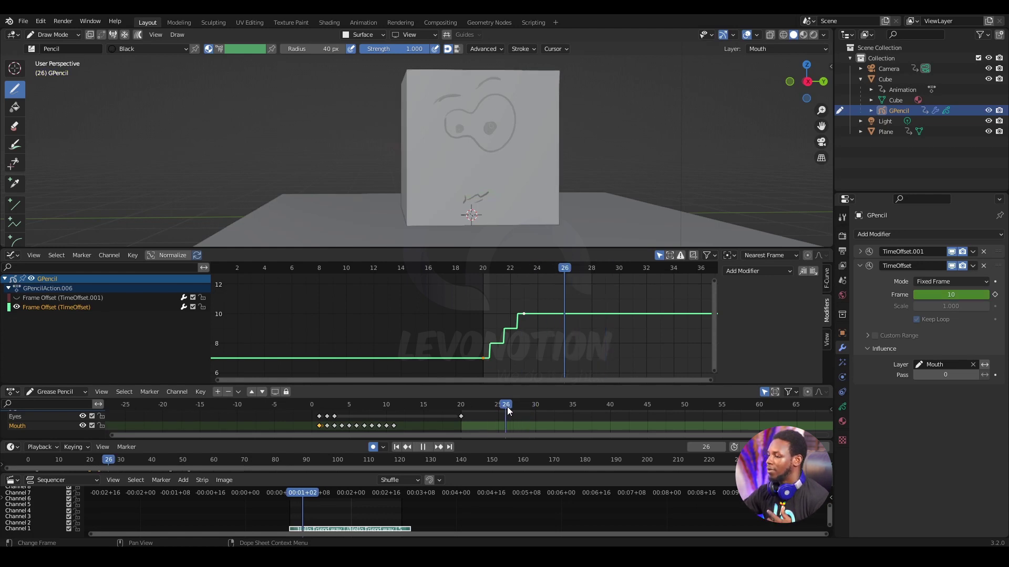
key("space")
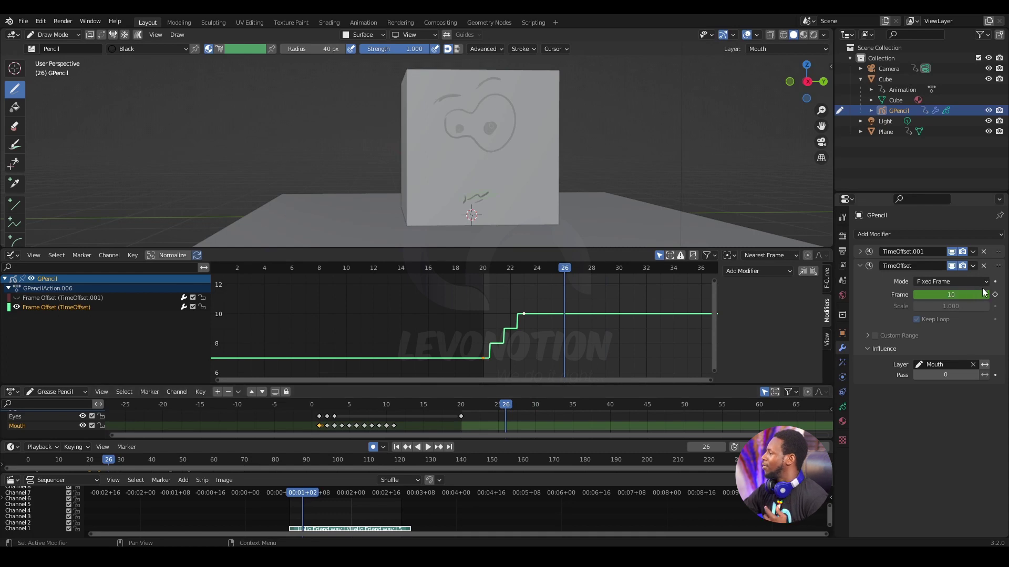
left_click(985, 295)
left_click(986, 296)
left_click(987, 297)
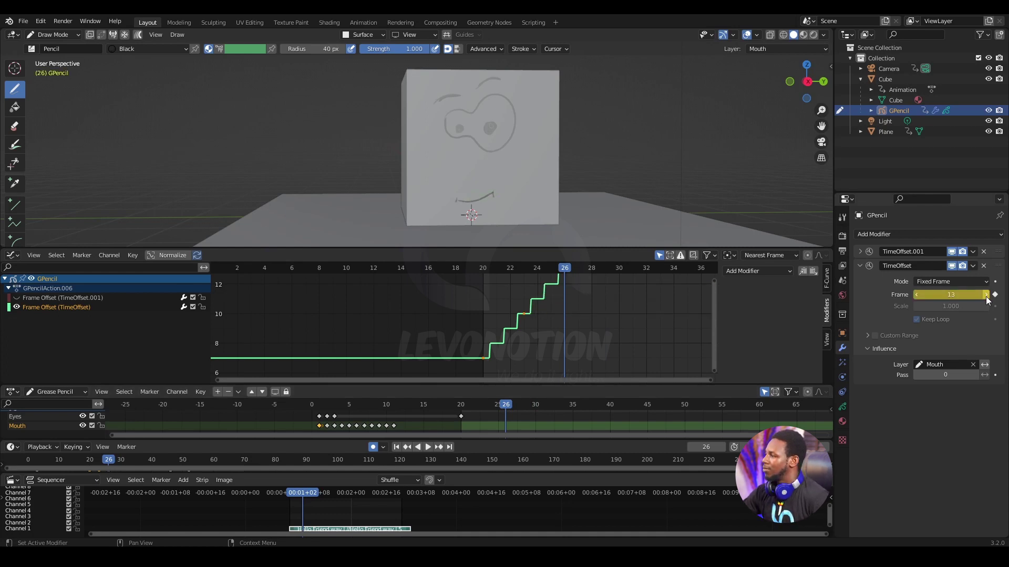
Step: Change the Mouth modifier's keyed Frame value at timeline frame 26 to 1
left_click(918, 296)
left_click(918, 295)
left_click(918, 295)
left_click(918, 295)
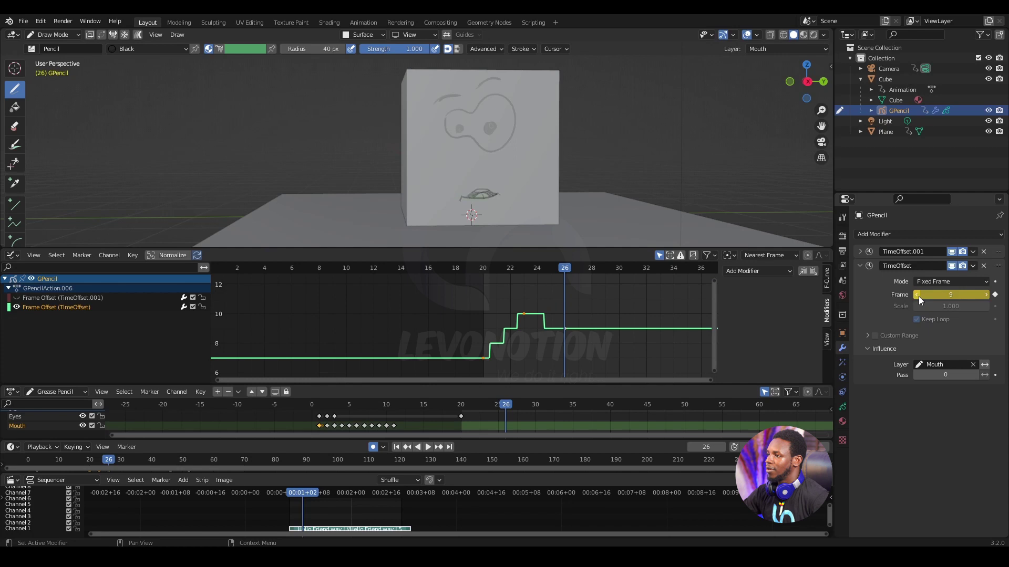
left_click(918, 295)
left_click(918, 295)
left_click(918, 296)
left_click(918, 296)
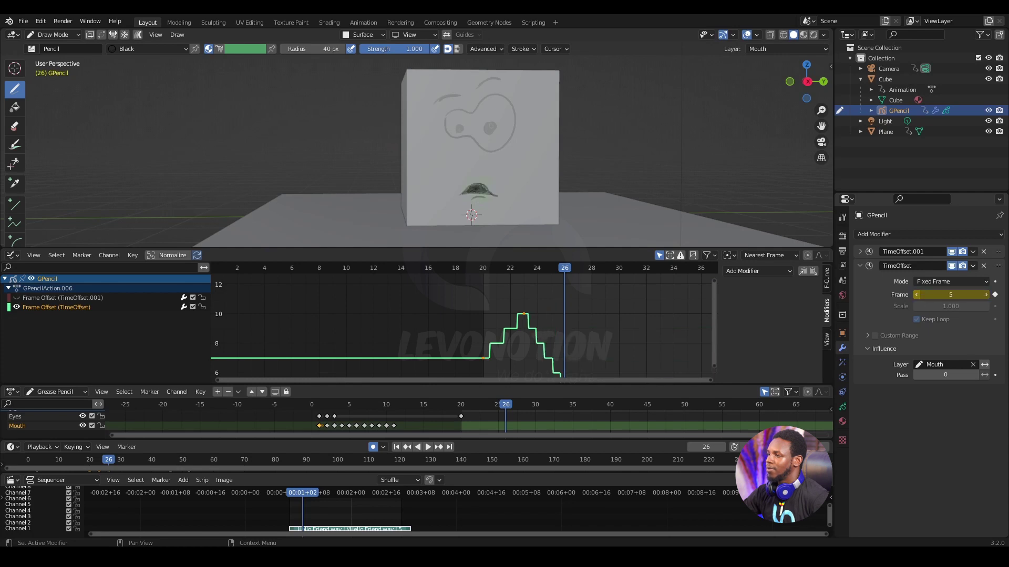
left_click(918, 295)
left_click(919, 295)
left_click(918, 295)
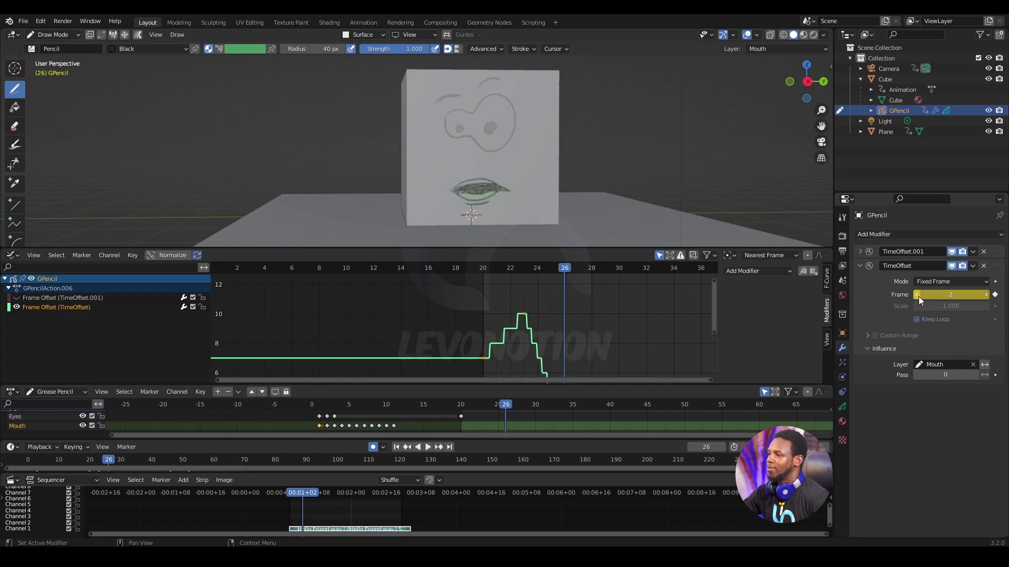
left_click(918, 295)
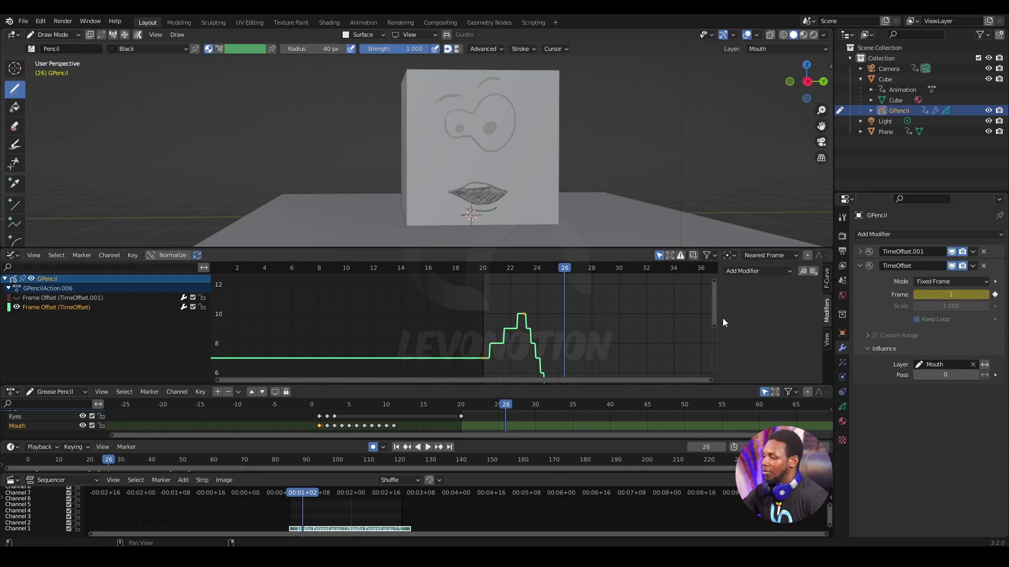
Step: Listen to the speech up to frame 29 and key the Mouth modifier's Frame value at 9 there
key("space")
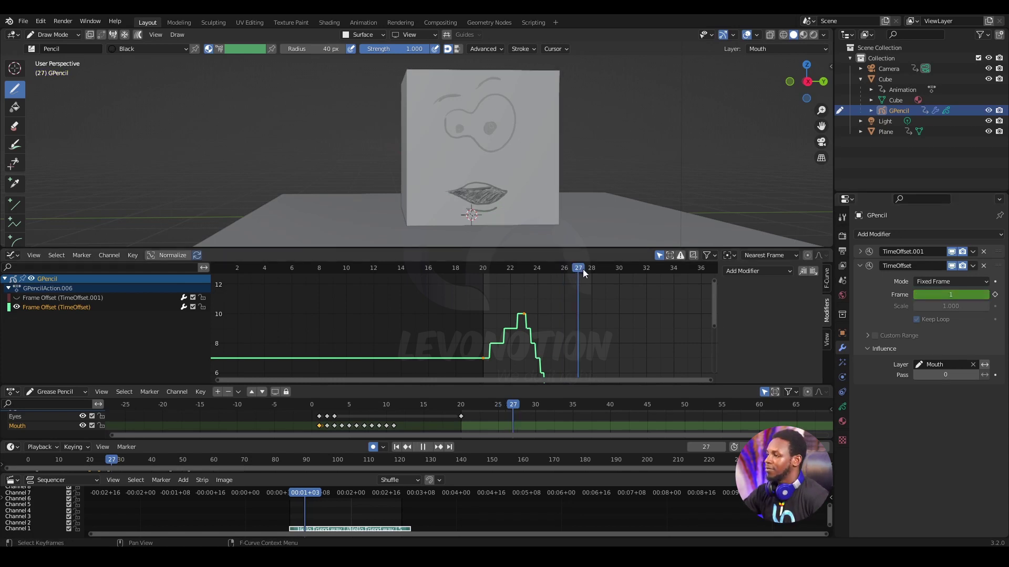
key("space")
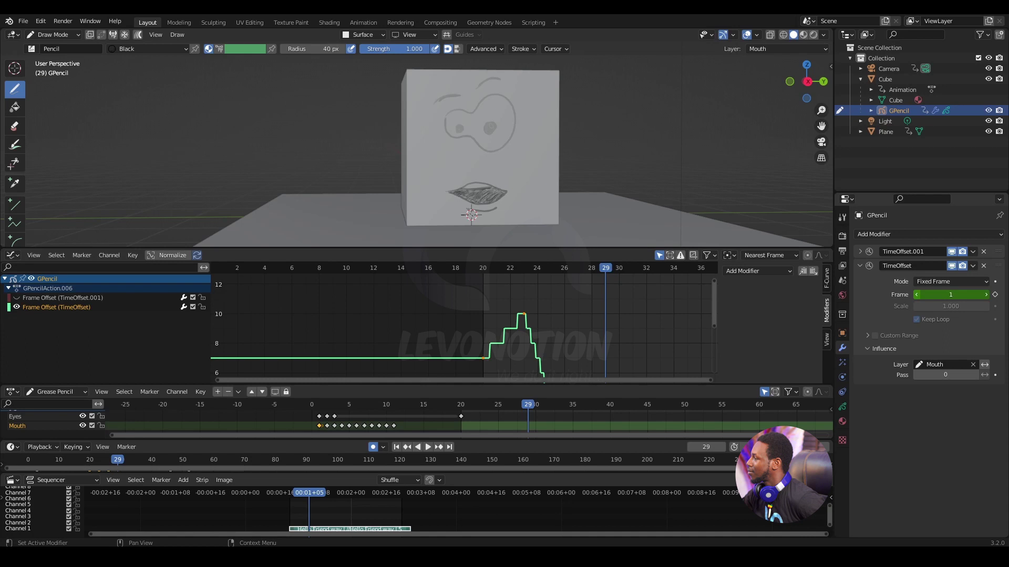
key("i")
left_click(918, 293)
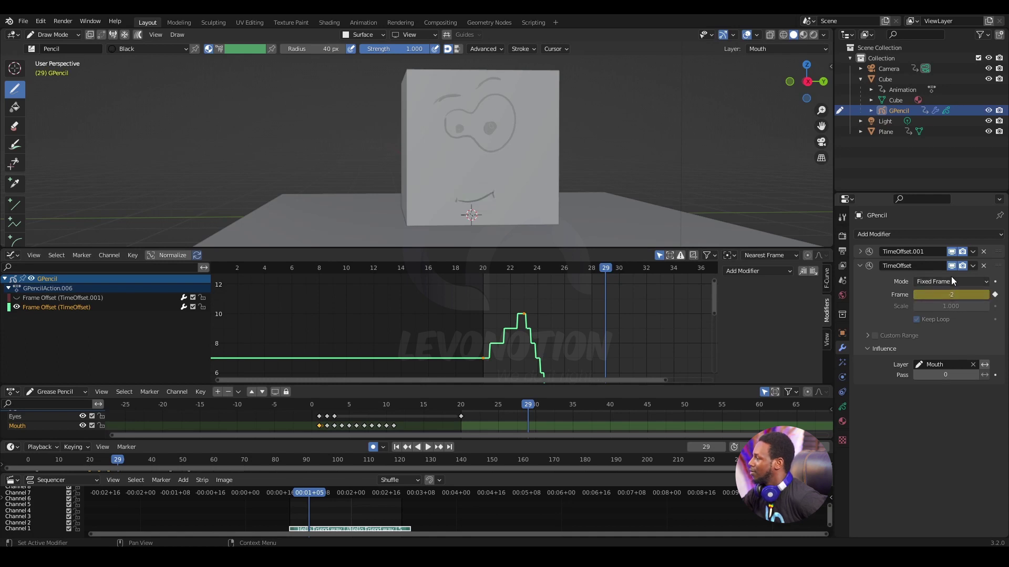
left_click(986, 295)
left_click(987, 294)
left_click(987, 295)
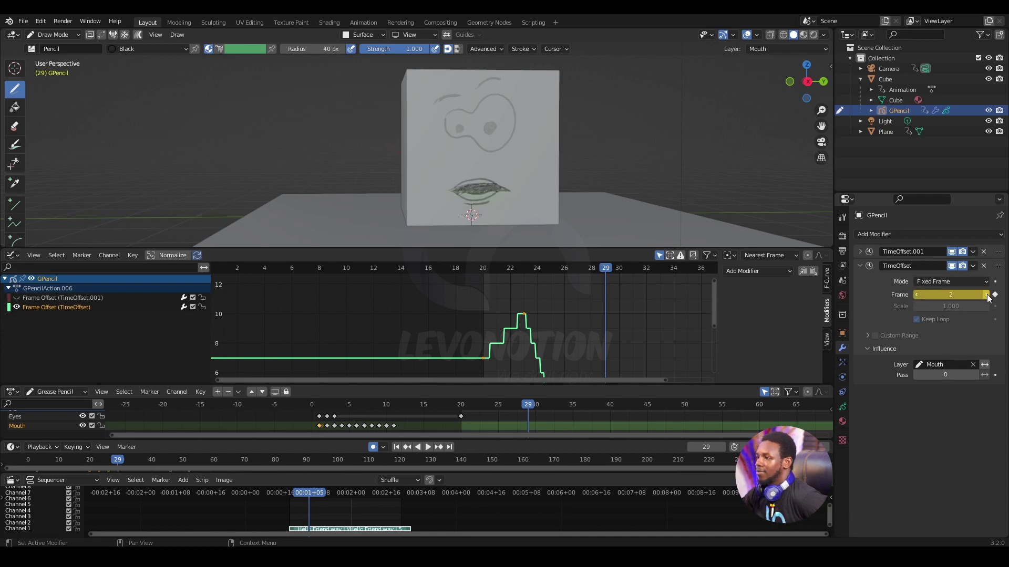
left_click(987, 294)
left_click(986, 295)
left_click(986, 295)
left_click(987, 295)
left_click(987, 294)
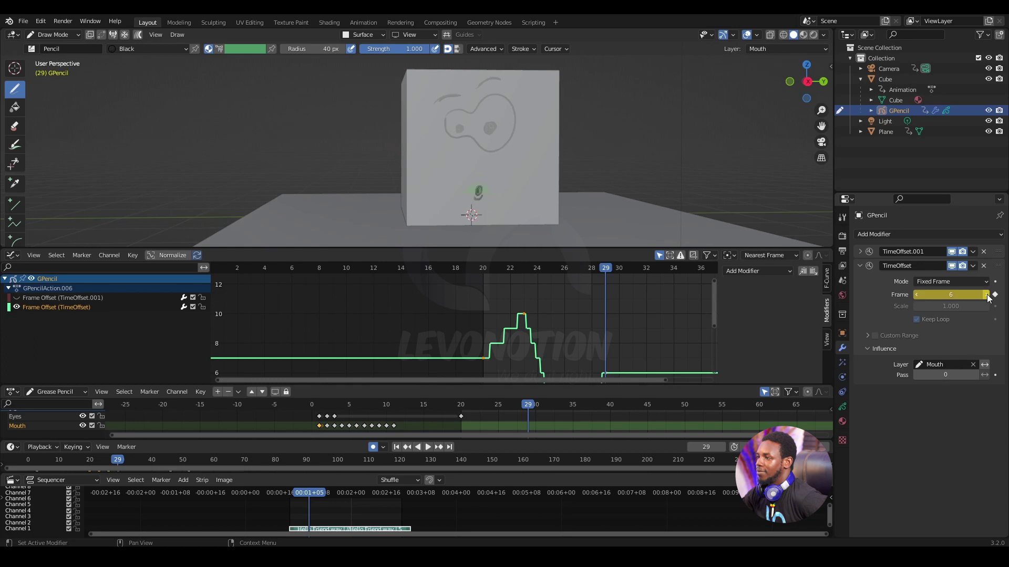
left_click(987, 295)
left_click(987, 295)
left_click(988, 295)
left_click(987, 294)
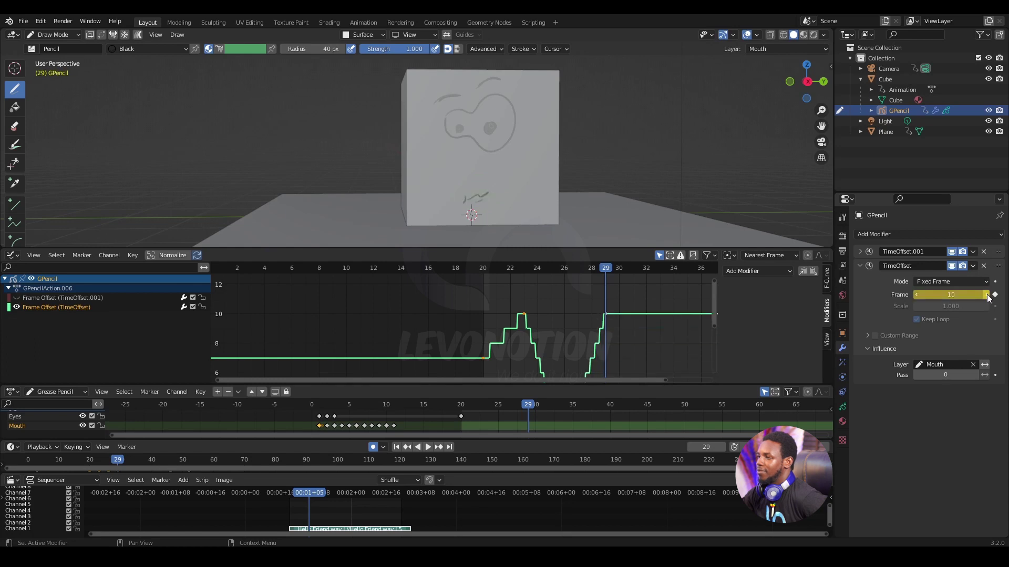
left_click(917, 298)
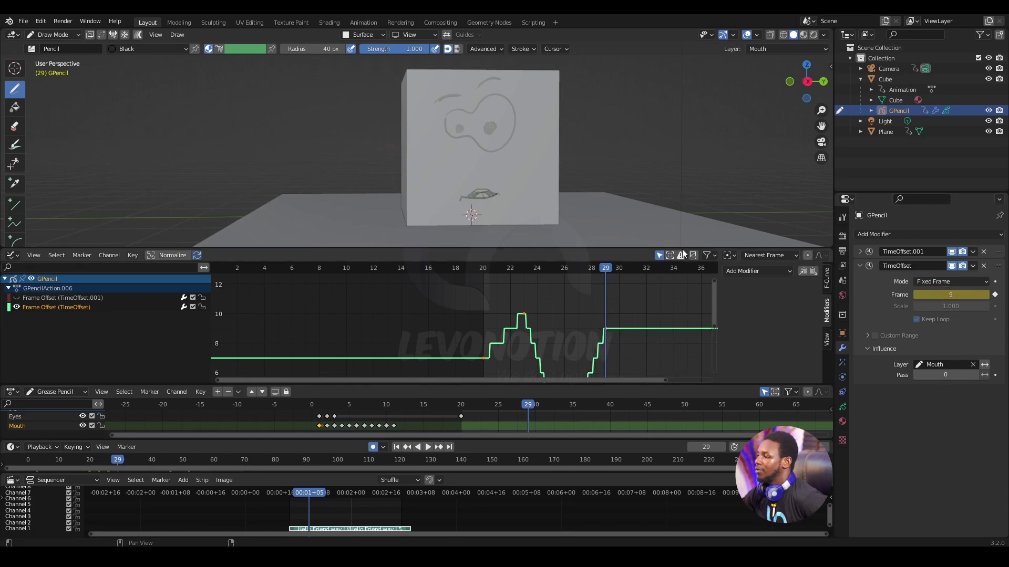
Step: Scrub the speech to frame 32 and key the Mouth modifier's Frame value at 4 there
left_click_drag(606, 265, 651, 277)
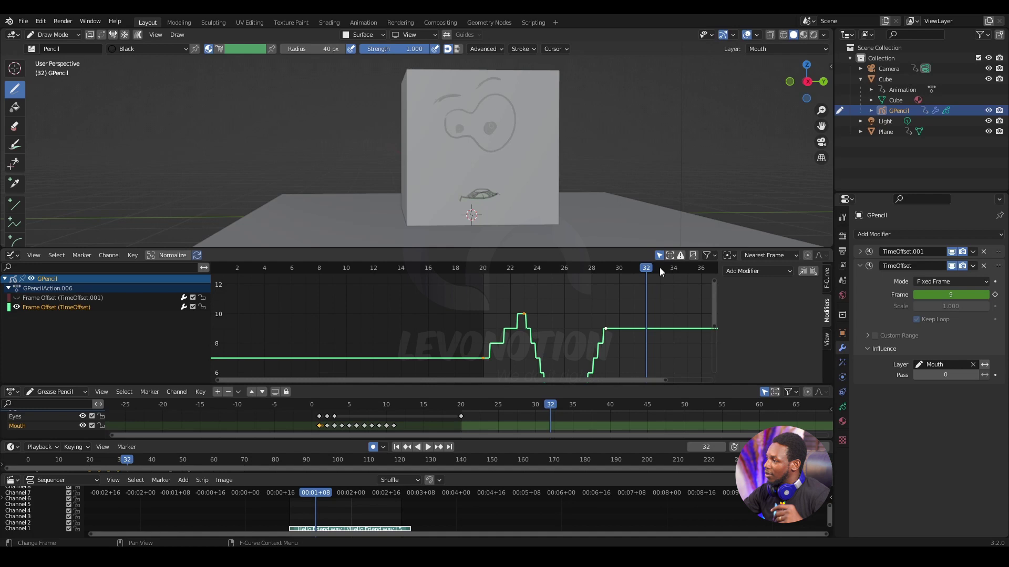
middle_click_drag(669, 292, 570, 277)
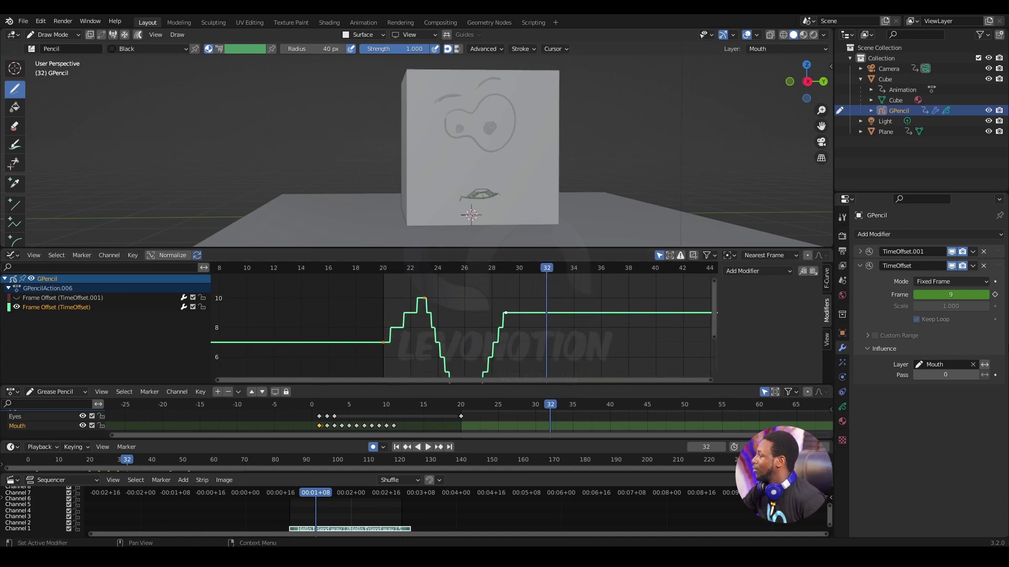
left_click(917, 294)
left_click(917, 295)
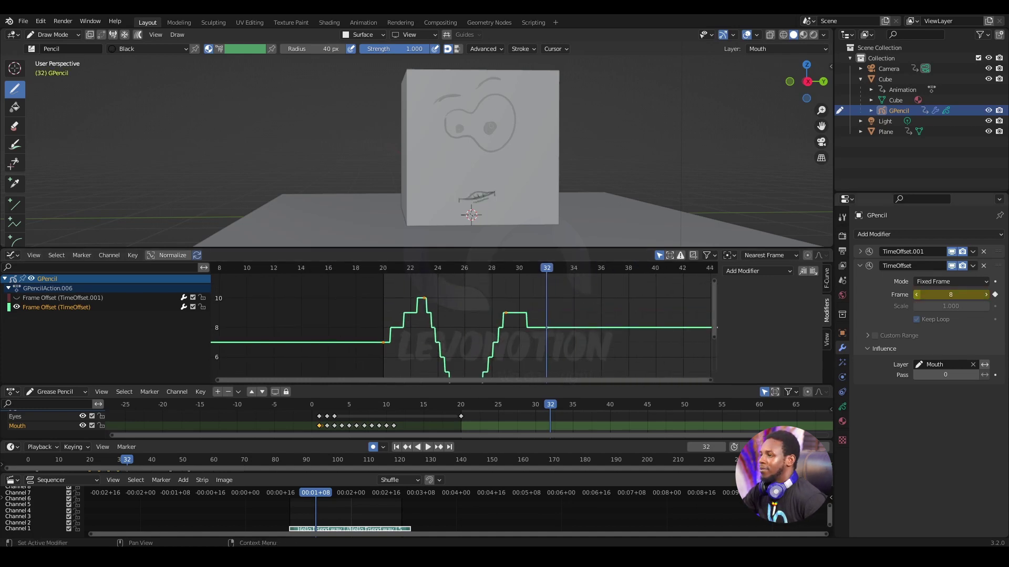
left_click(917, 294)
left_click(917, 295)
left_click(917, 295)
left_click(917, 295)
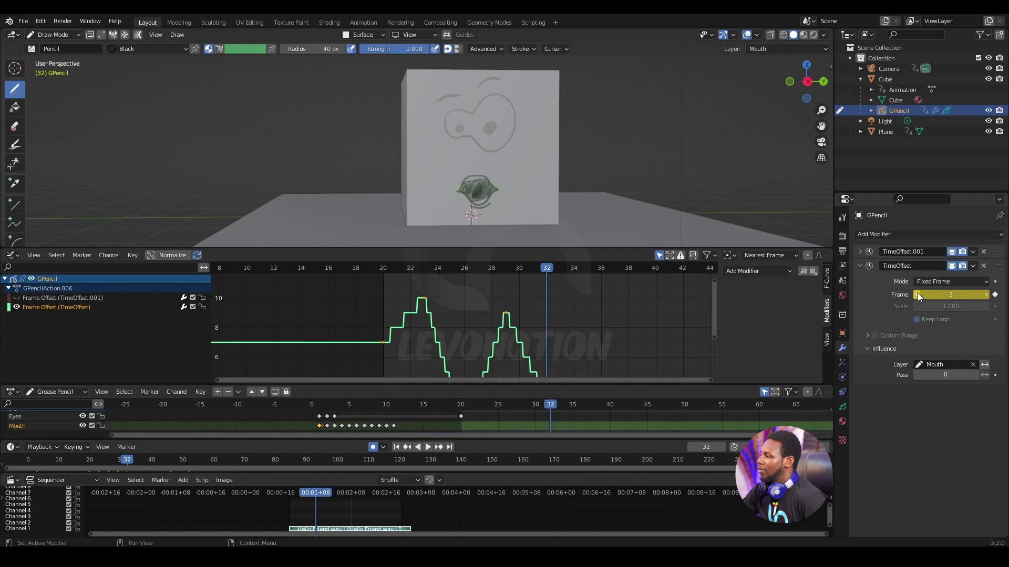
left_click(986, 294)
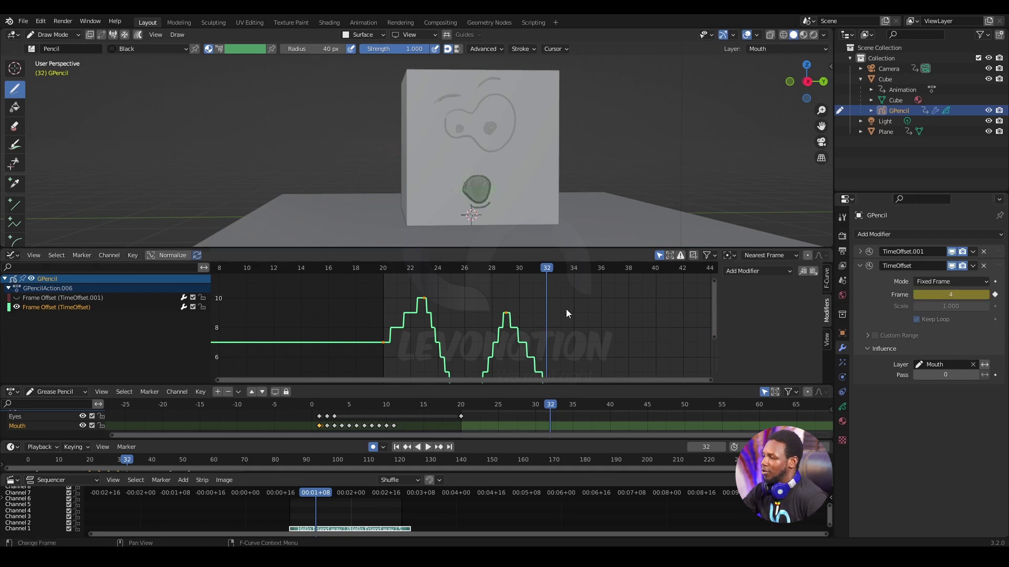
Step: Listen to the speech up to frame 35 and key the Mouth modifier's Frame value at 6 there
middle_click_drag(566, 310, 543, 299)
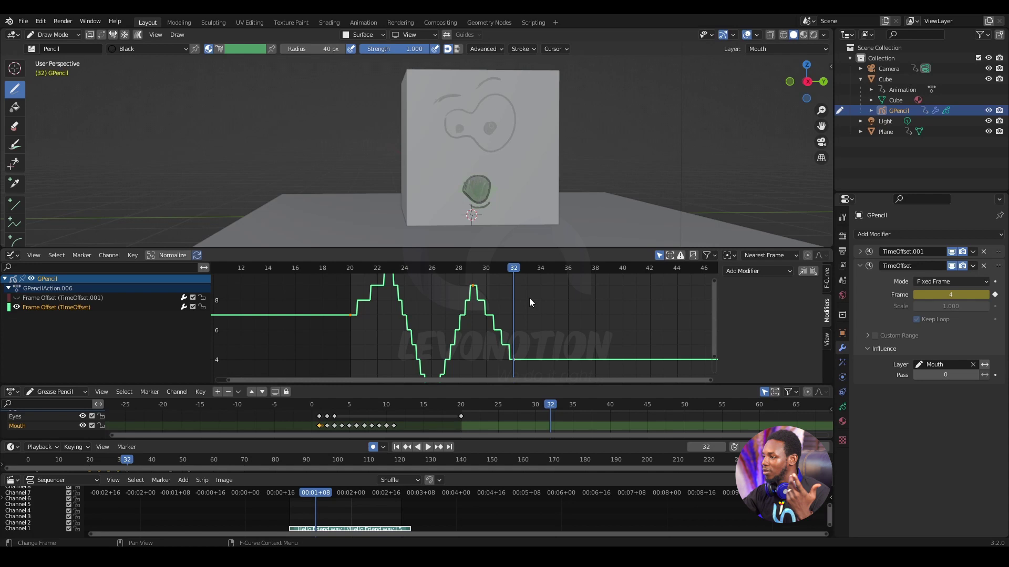
key("space")
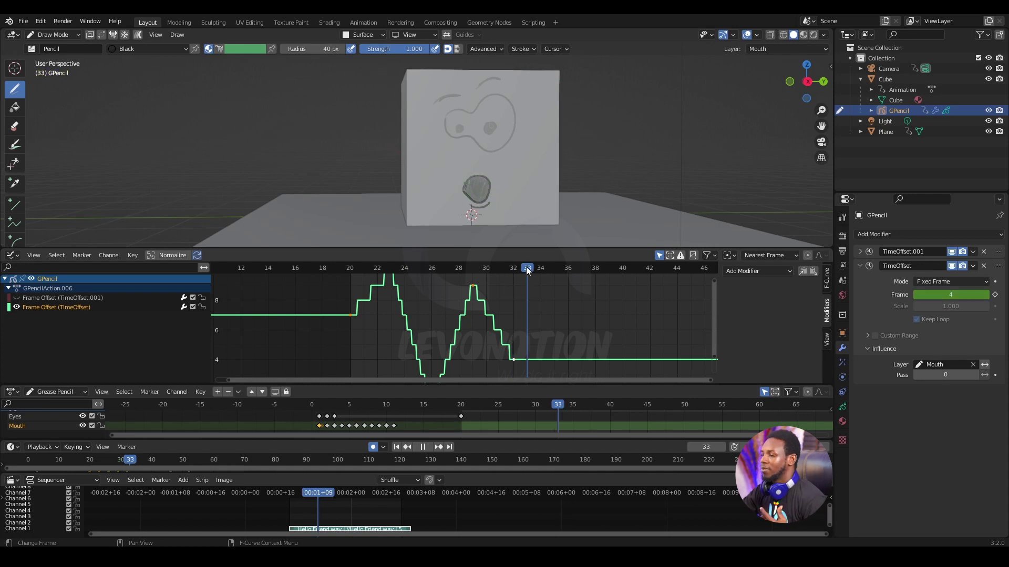
left_click_drag(568, 266, 551, 271)
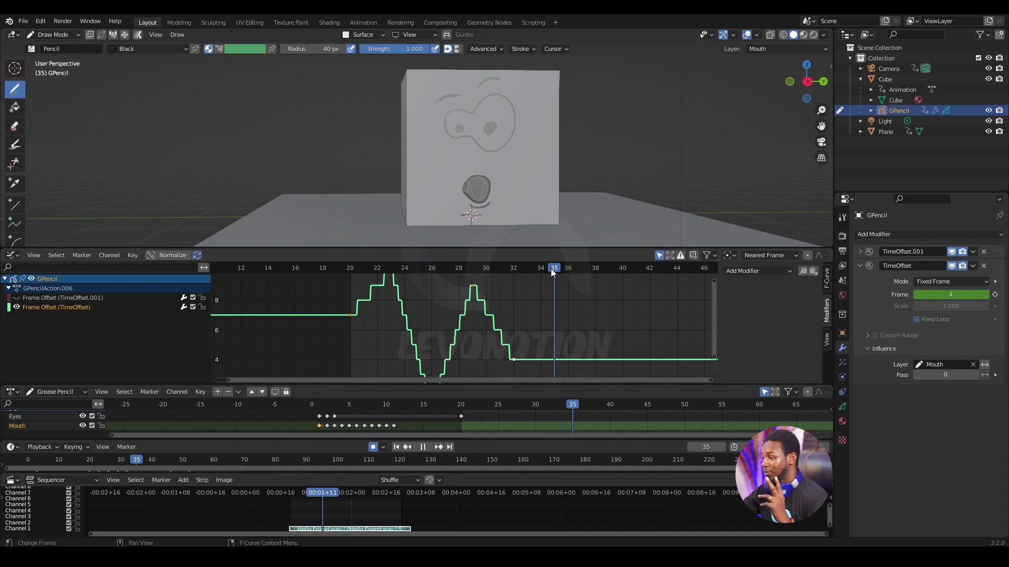
left_click(986, 295)
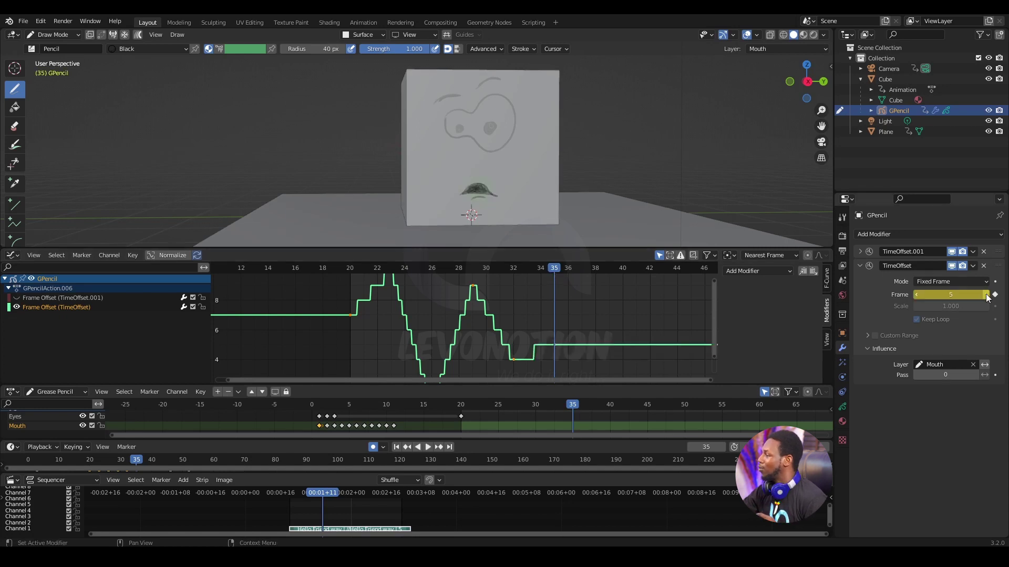
left_click(986, 296)
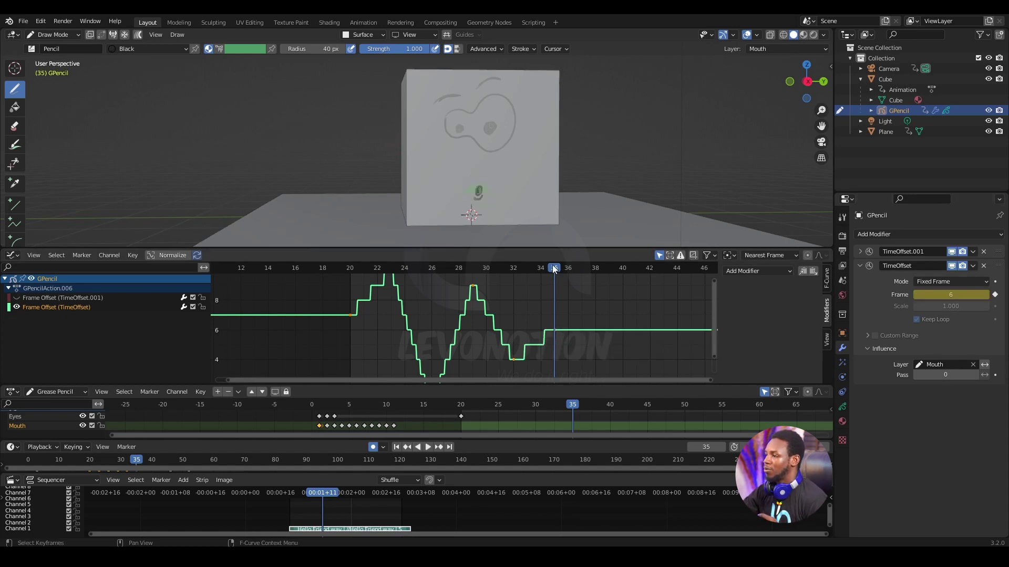
Step: Listen to the speech up to frame 43 and key the Mouth modifier's Frame value at 7 there
key("space")
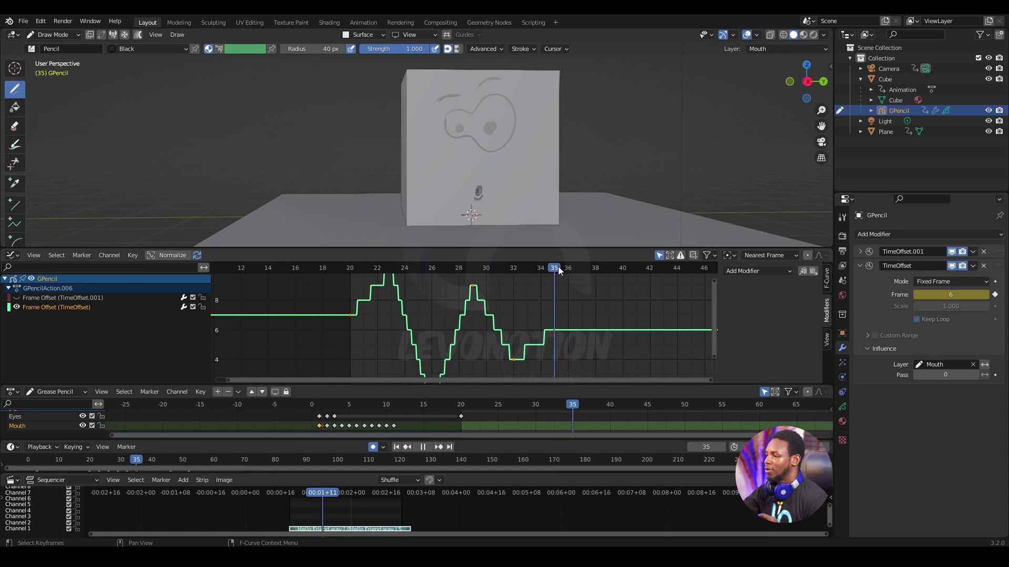
key("space")
middle_click_drag(638, 314, 544, 320)
key("space")
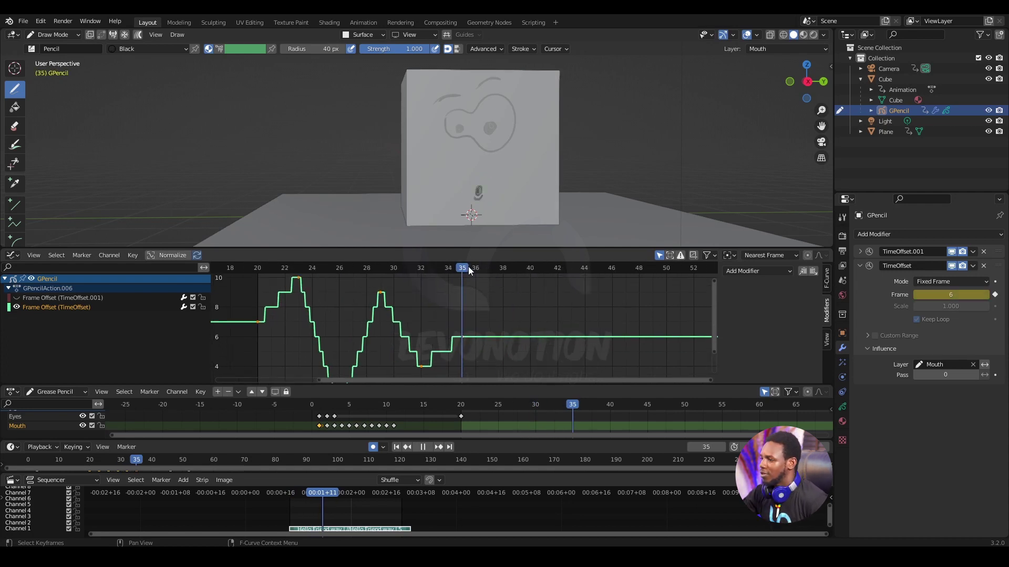
left_click_drag(463, 281, 549, 285)
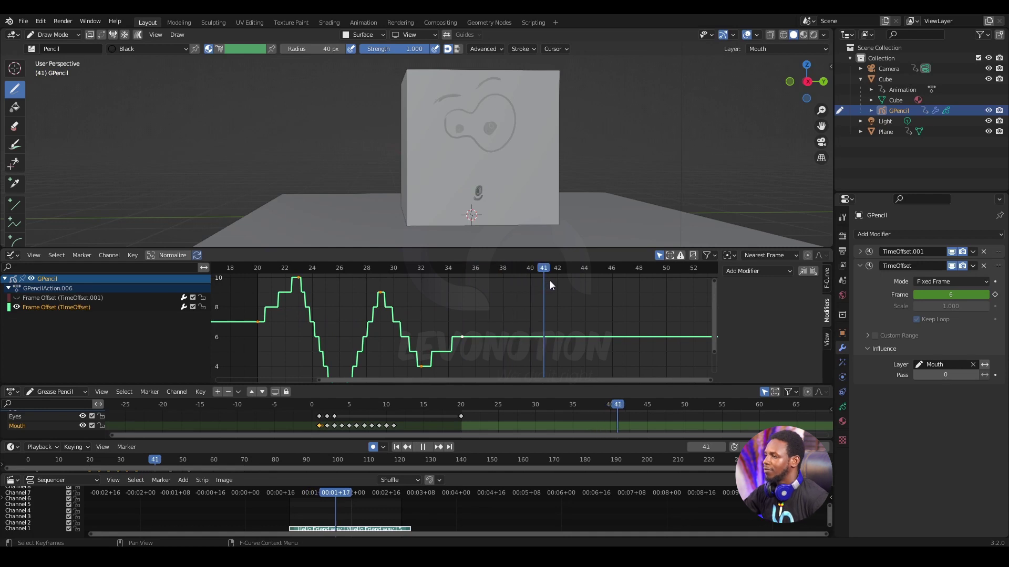
key("space")
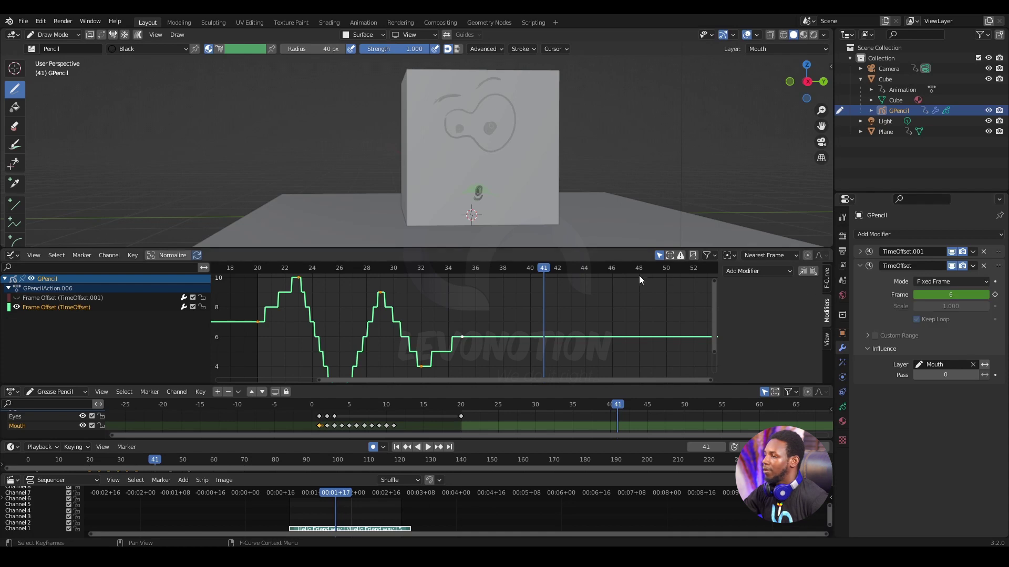
left_click_drag(543, 269, 569, 275)
left_click(986, 295)
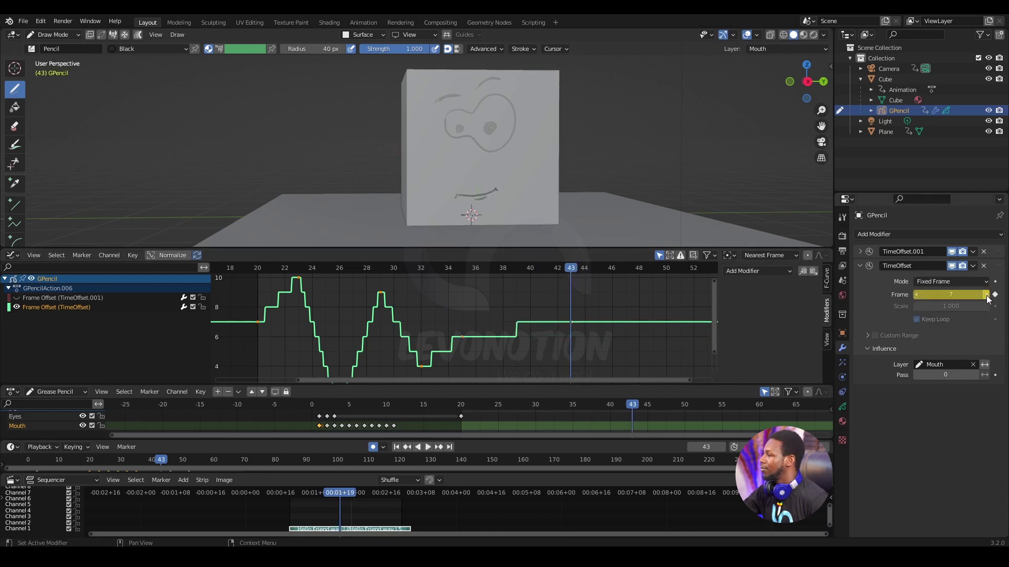
left_click(986, 295)
left_click(923, 295)
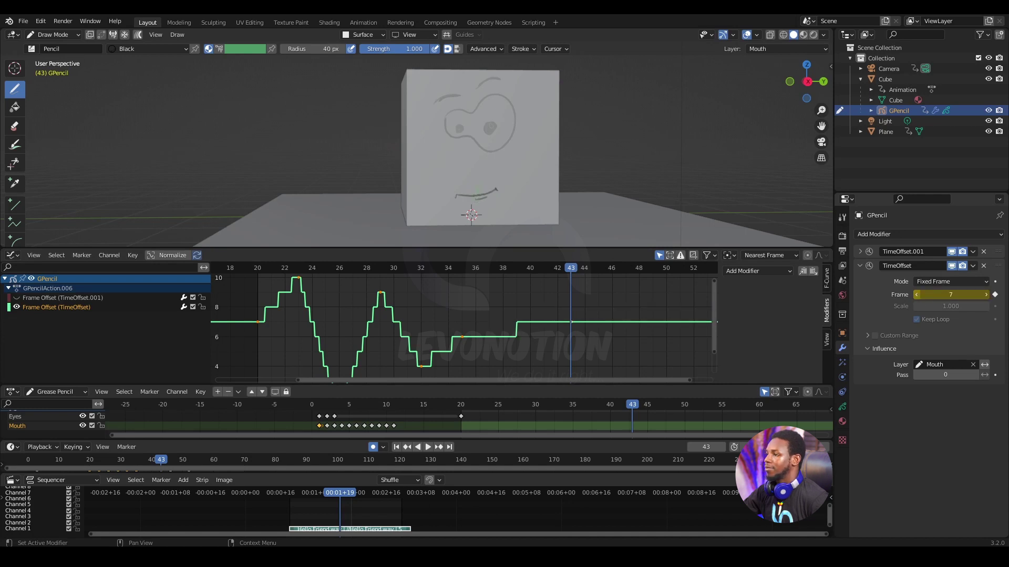
left_click(923, 296)
left_click(986, 296)
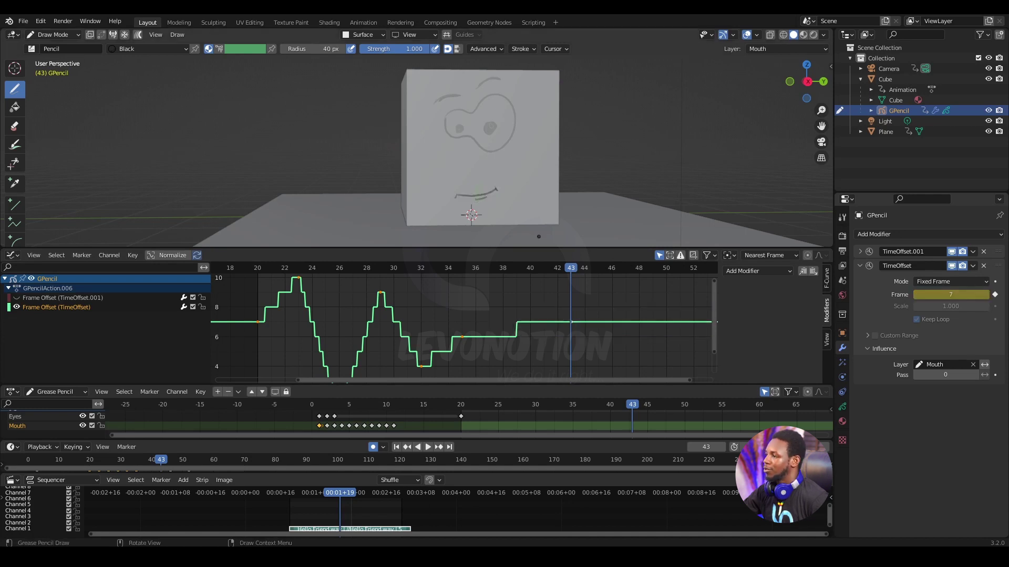
Step: Scrub the speech to frame 47, compare the mouth shapes, and key the Mouth modifier's Frame value at 10 there
middle_click_drag(590, 272, 444, 274)
key("space")
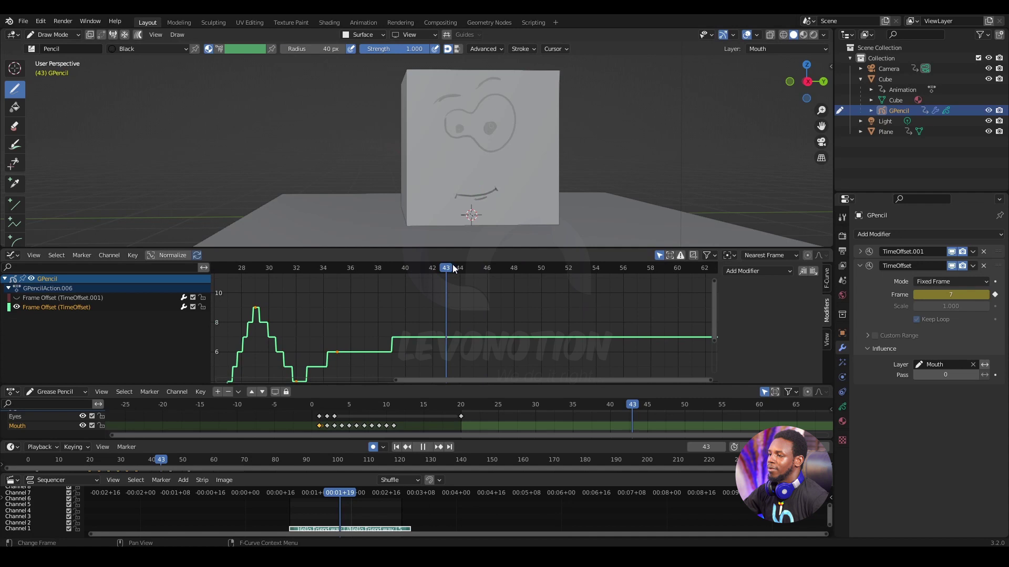
mouse_move(480, 270)
left_mouse_down()
mouse_move(572, 280)
mouse_move(498, 287)
left_mouse_up()
key("space")
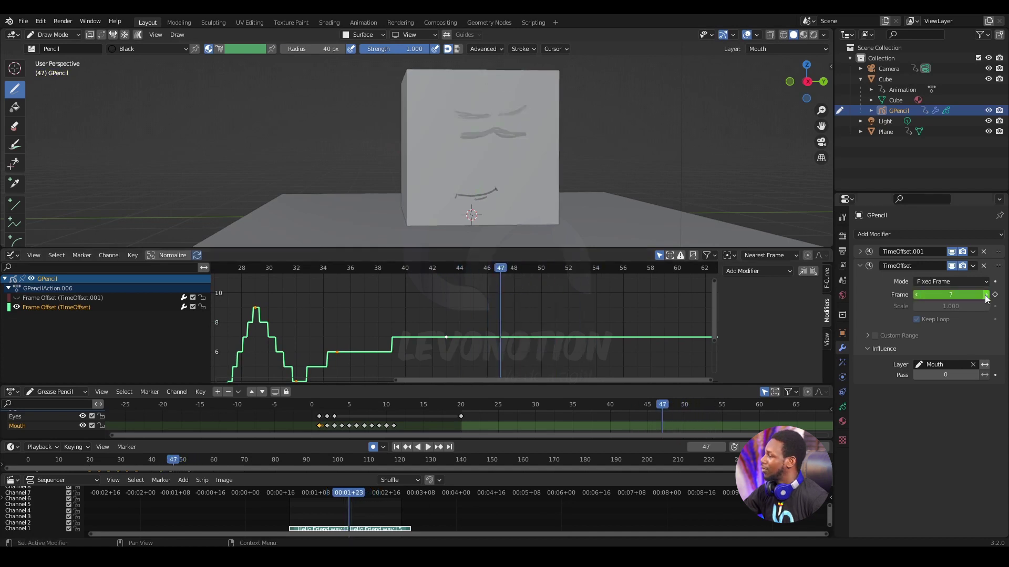
left_click(917, 294)
left_click(916, 295)
left_click(917, 294)
left_click(917, 295)
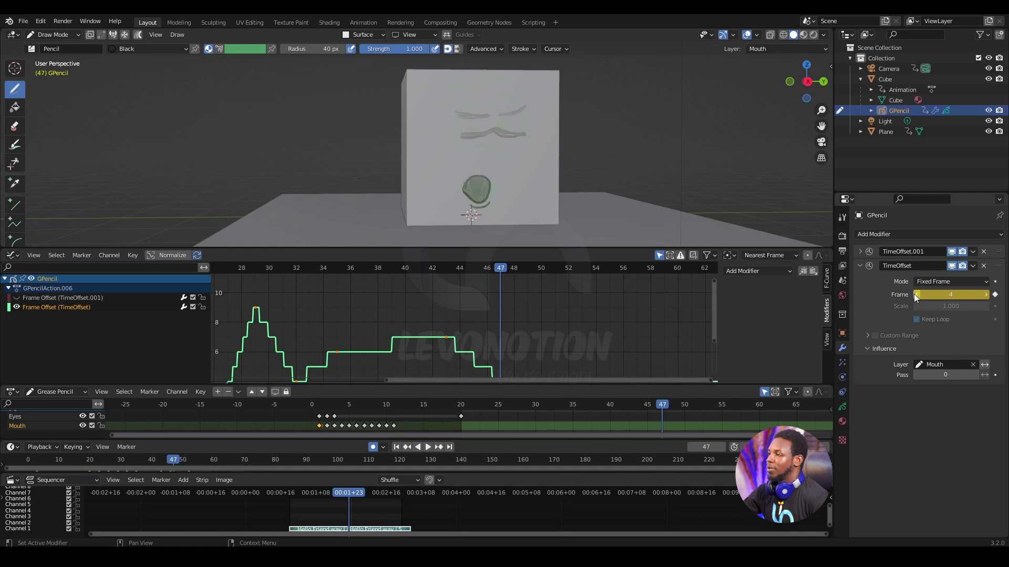
left_click(916, 295)
left_click(916, 295)
left_click(916, 295)
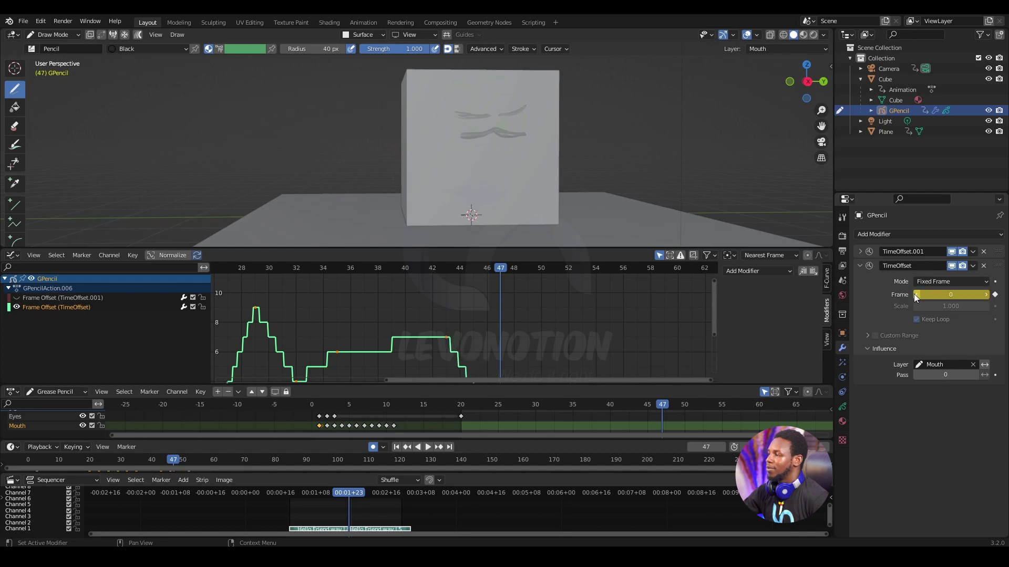
left_click(986, 295)
left_click(986, 295)
left_click(986, 295)
left_click(986, 295)
left_click(986, 295)
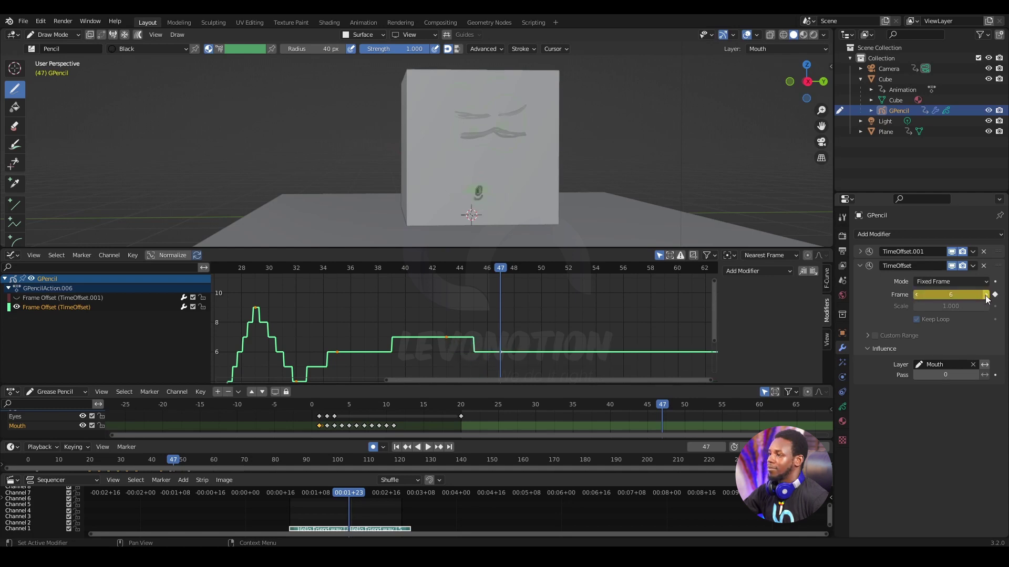
left_click(986, 295)
left_click(985, 295)
left_click(985, 295)
left_click(985, 295)
left_click(986, 295)
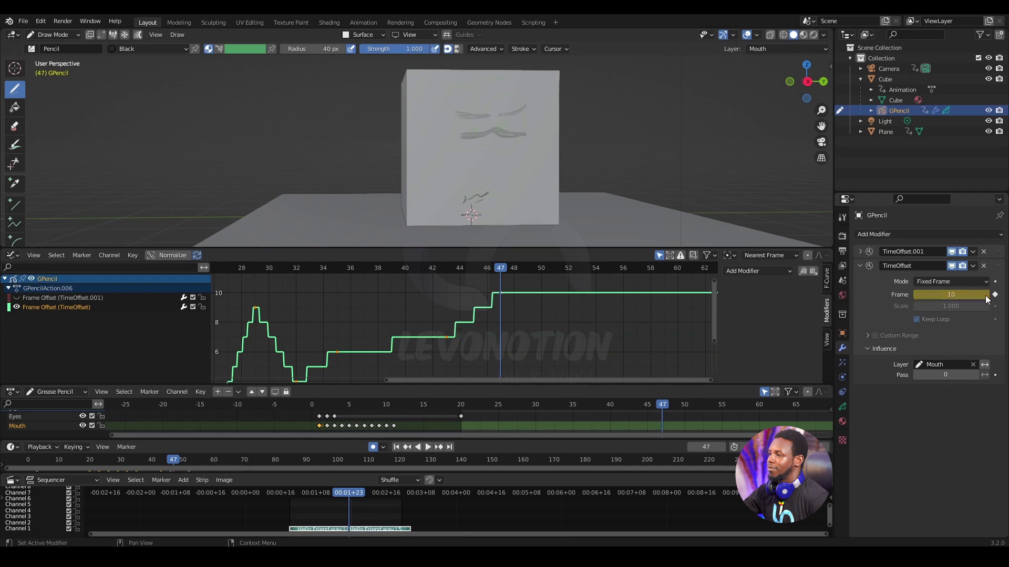
Step: Scrub the speech to frame 50 and key the Mouth modifier's Frame value at 8 there
left_click_drag(506, 268, 544, 271)
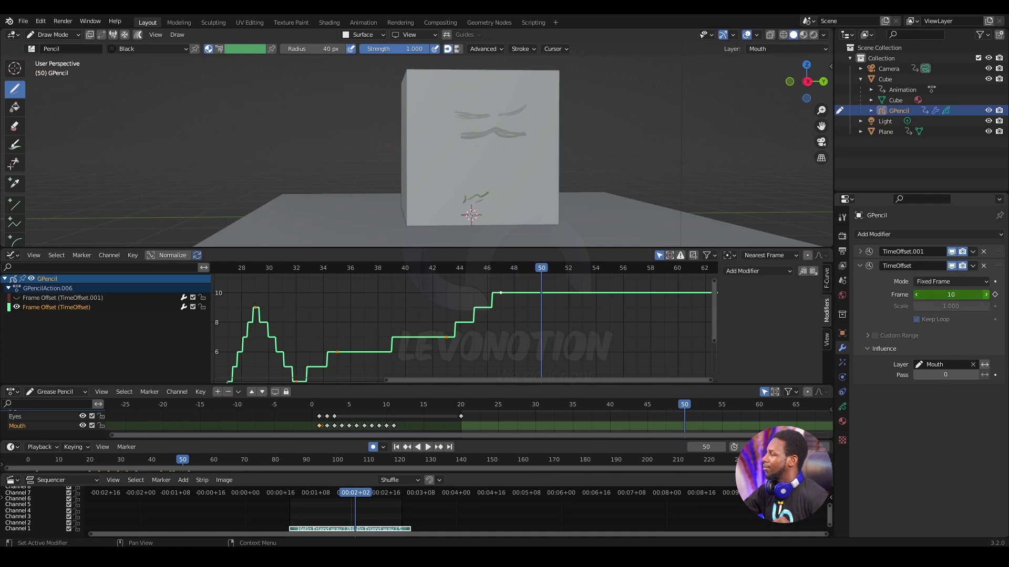
left_click(916, 294)
left_click(916, 294)
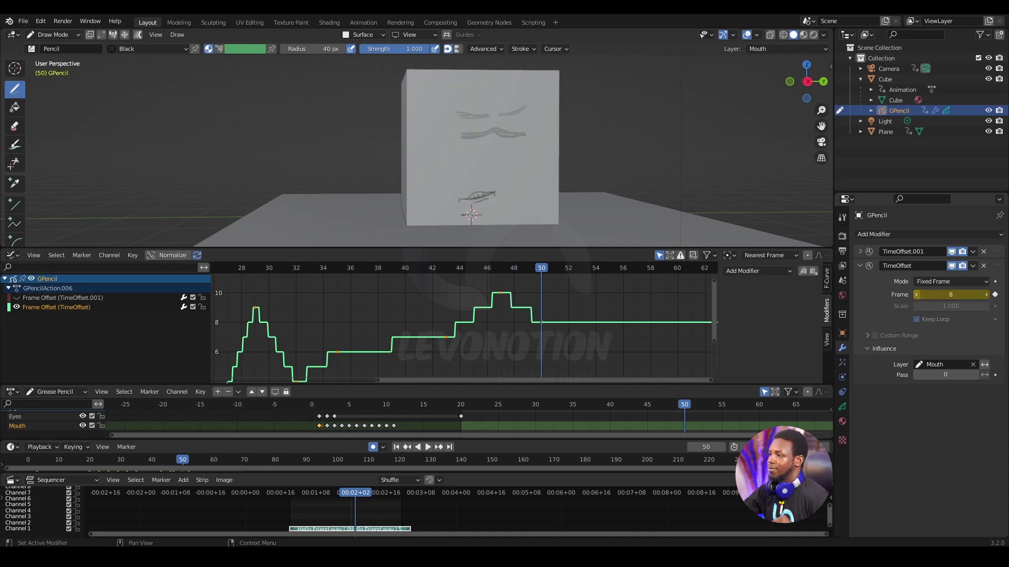
left_click(915, 294)
key("ctrl+z")
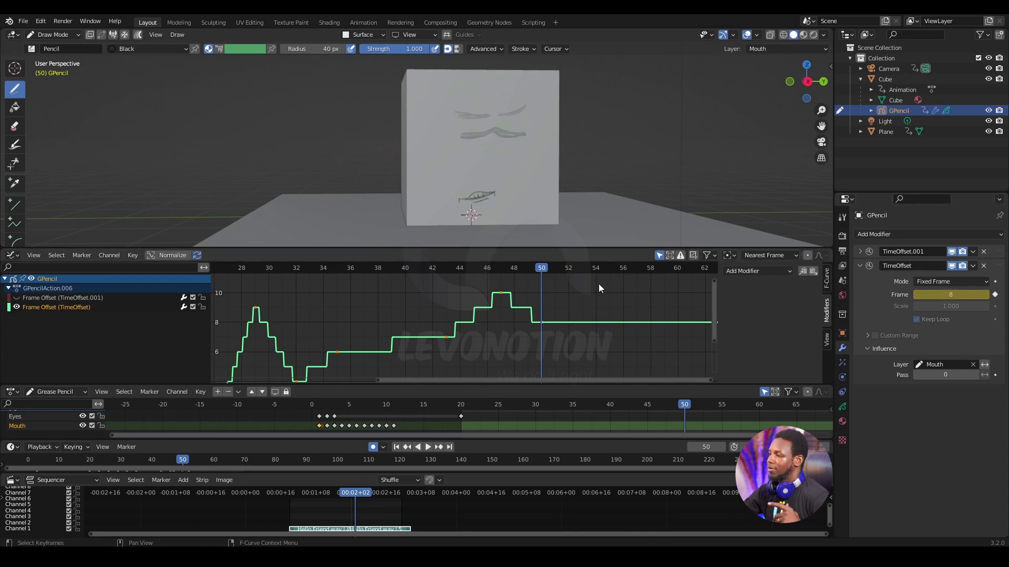
Step: Scrub the speech to frame 55, compare the mouth shapes, and key the Mouth modifier's Frame value at 1 there
mouse_move(542, 272)
left_mouse_down()
mouse_move(625, 270)
mouse_move(613, 272)
left_mouse_up()
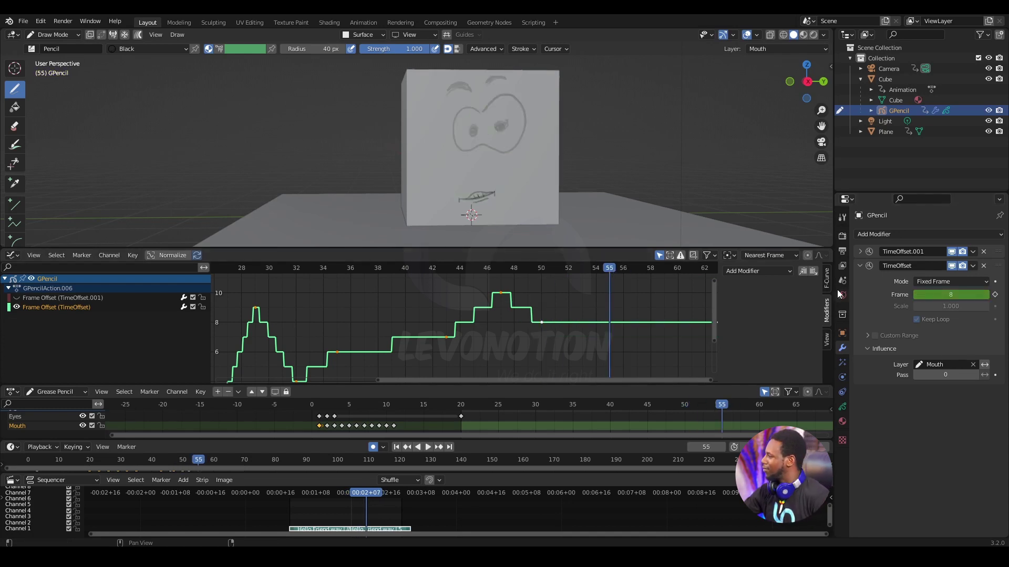
left_click(986, 295)
key("i")
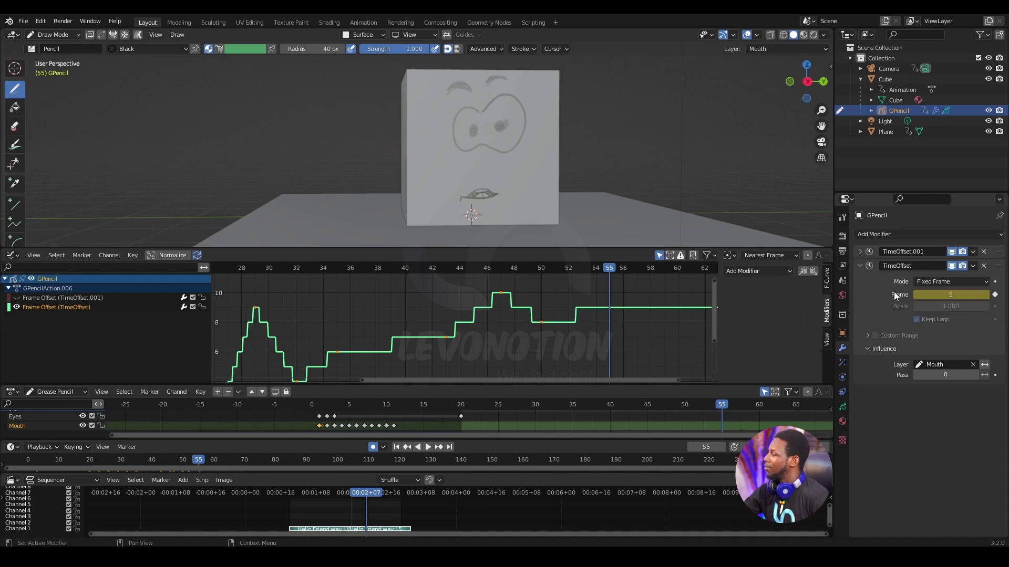
left_click(915, 295)
left_click(916, 294)
left_click(915, 294)
left_click(915, 294)
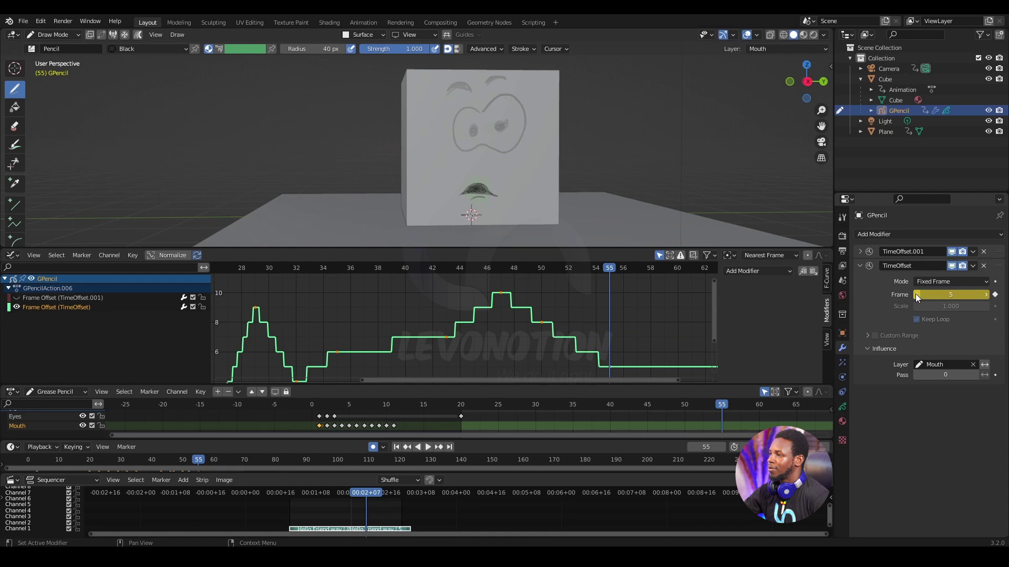
left_click(915, 294)
left_click(915, 294)
left_click(915, 294)
left_click(915, 295)
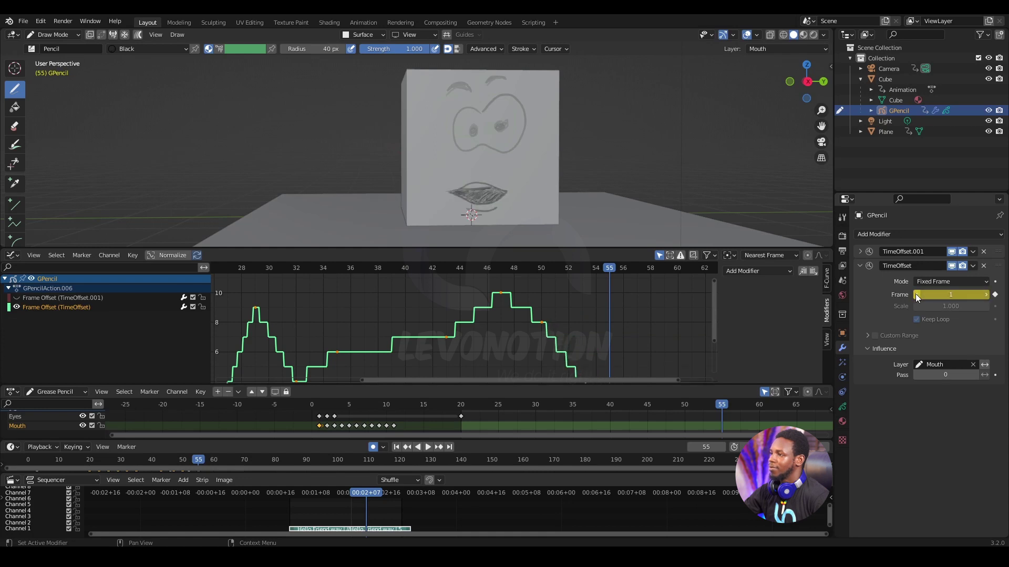
Step: Listen to the speech up to frame 61 and key the Mouth modifier's Frame value at 2 there
middle_click_drag(634, 312, 461, 344)
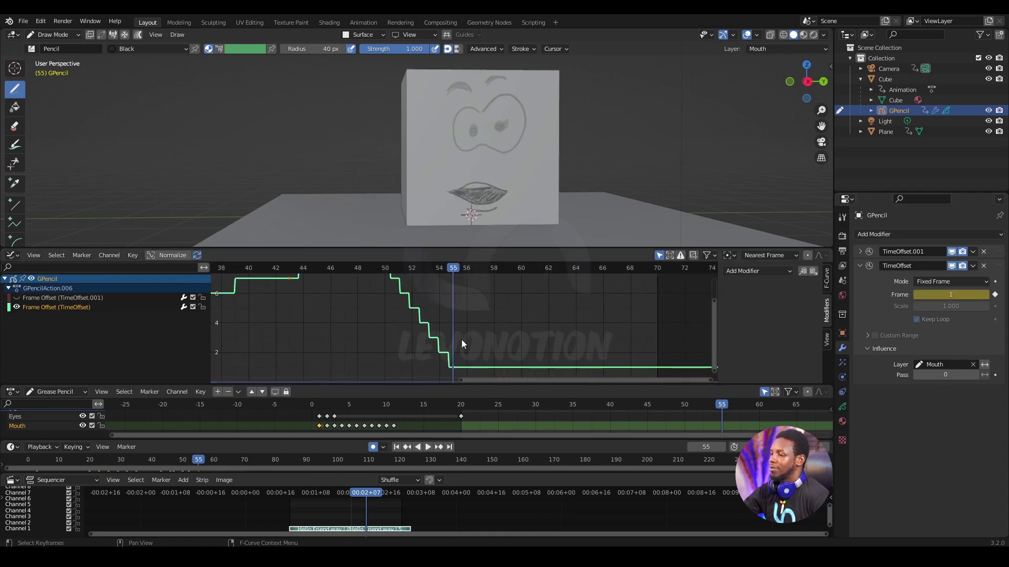
left_click_drag(456, 270, 533, 279)
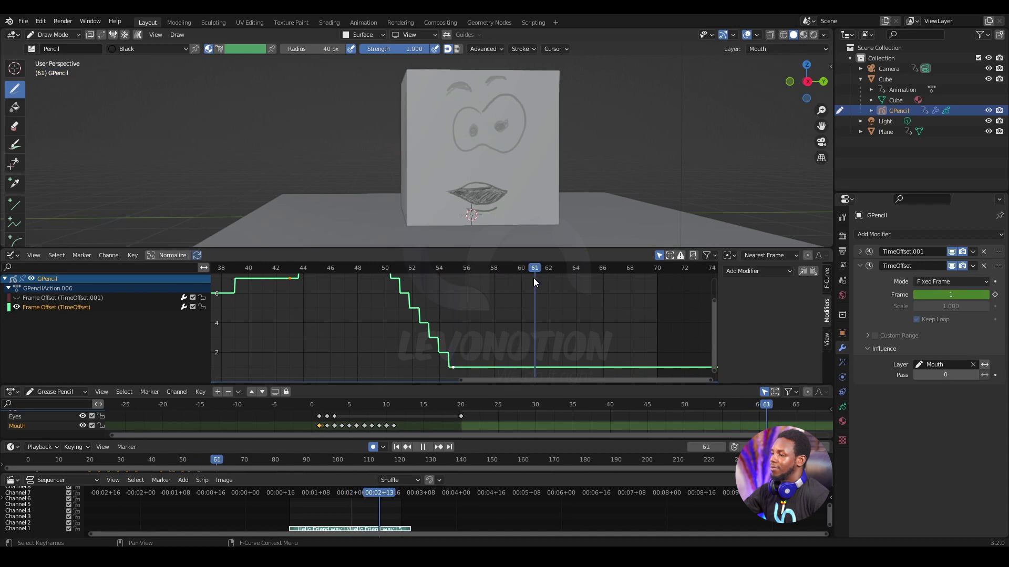
left_click(986, 295)
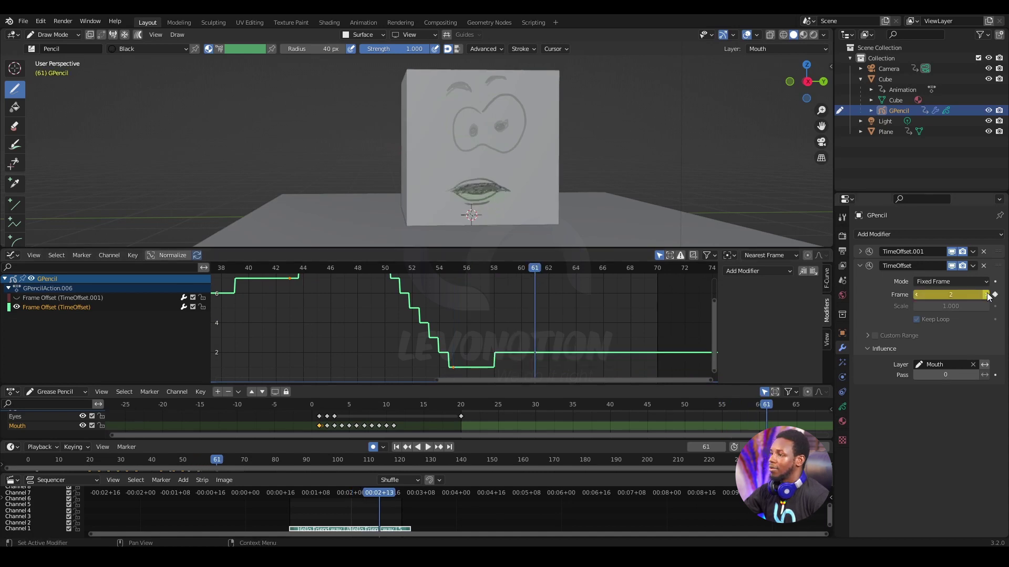
left_click(986, 295)
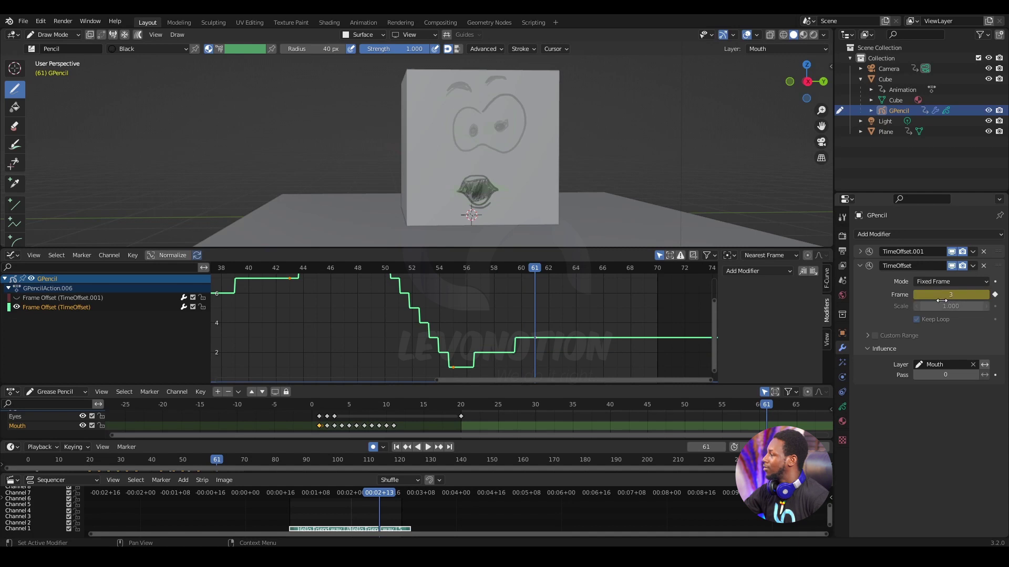
left_click(916, 295)
Step: Listen to the speech up to frame 67, compare the mouth shapes, and key the Mouth modifier's Frame value at 10 there
middle_click_drag(541, 326, 548, 318)
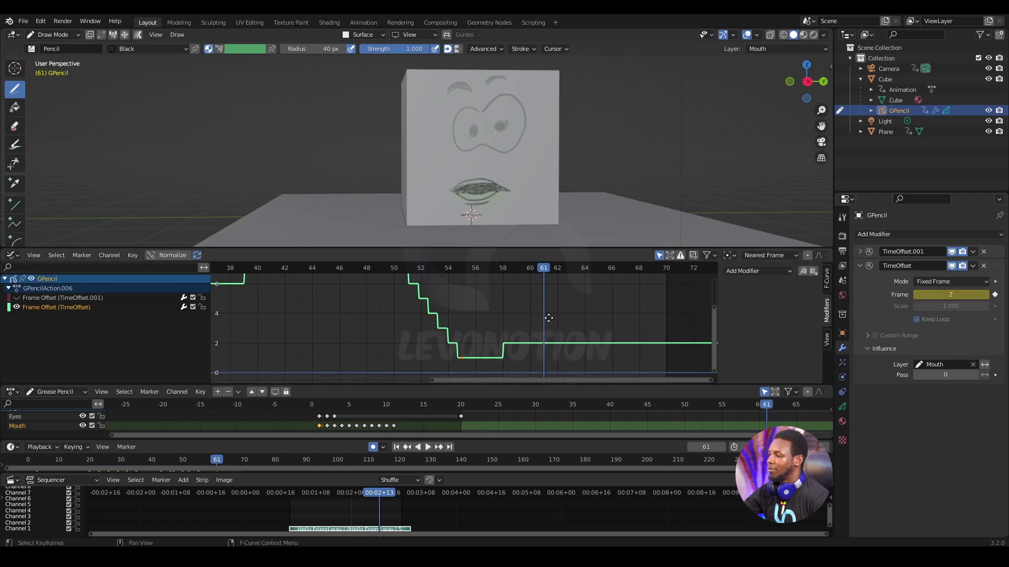
key("space")
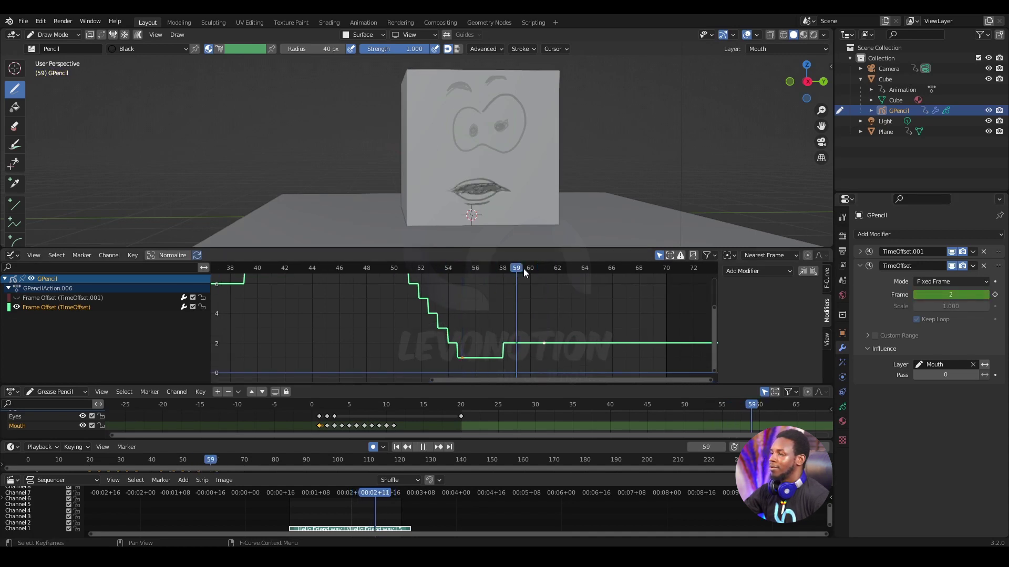
left_click_drag(548, 269, 625, 285)
key("space")
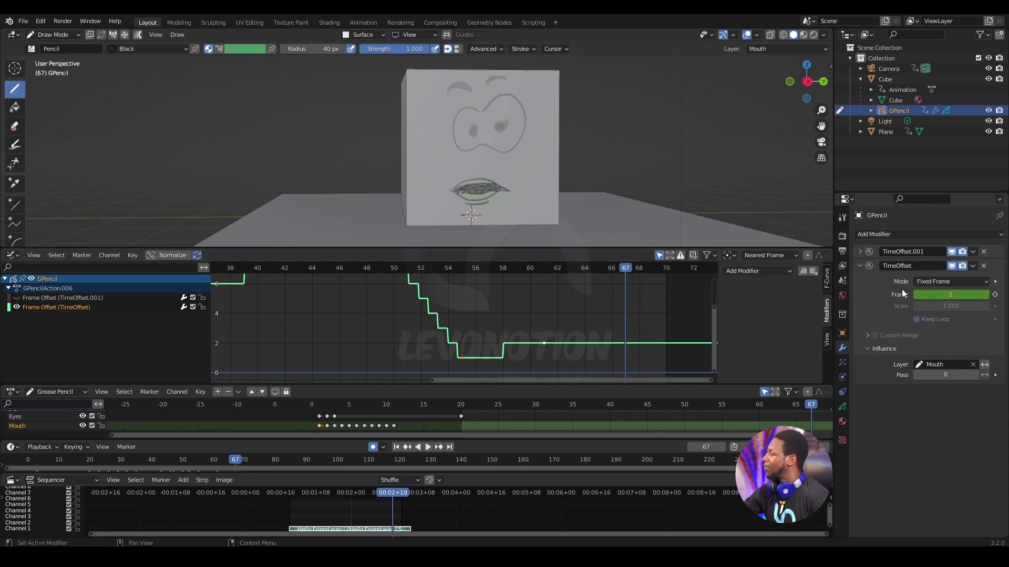
left_click(915, 294)
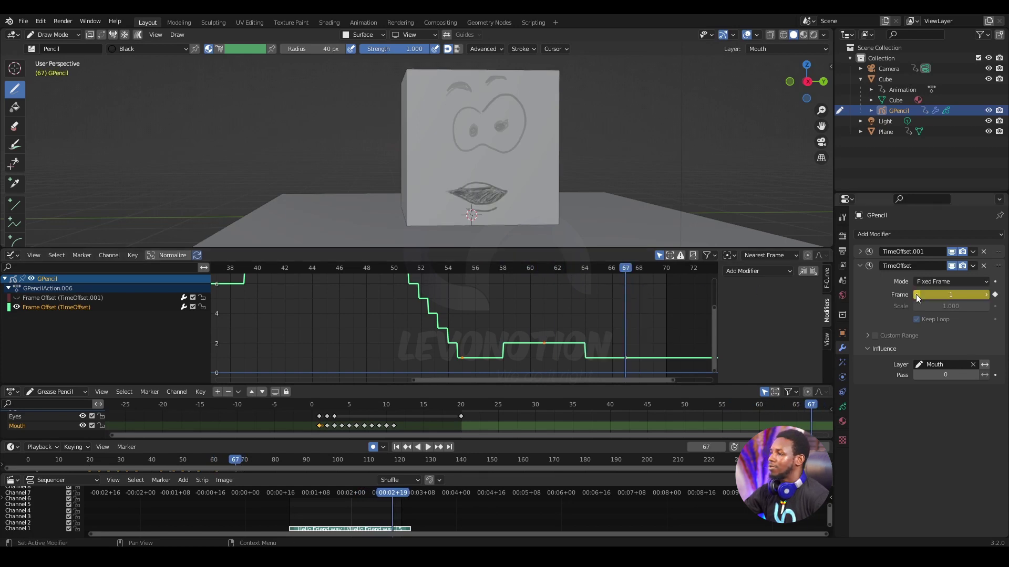
left_click(915, 294)
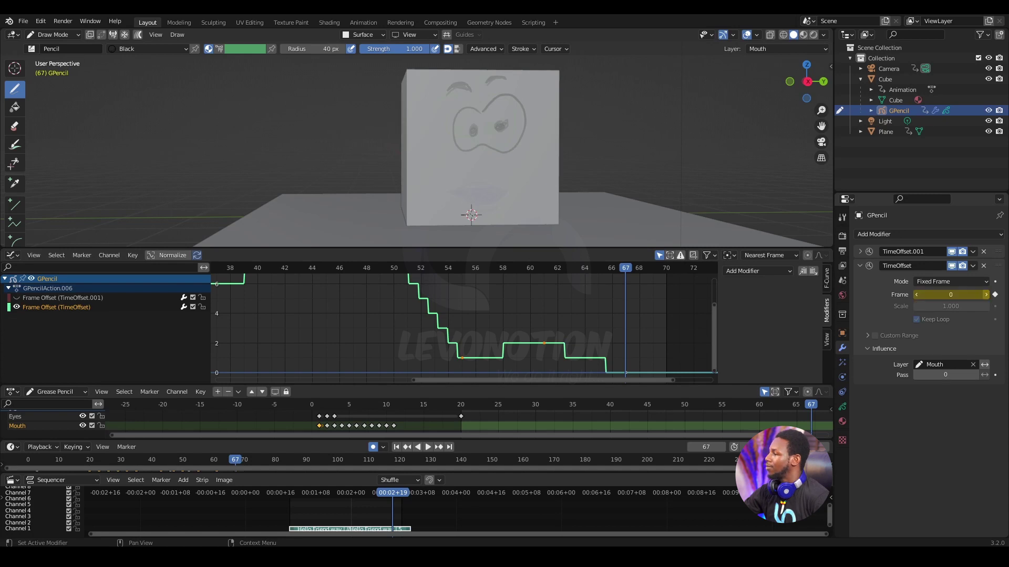
left_click(985, 295)
left_click(986, 295)
left_click(986, 295)
left_click(985, 294)
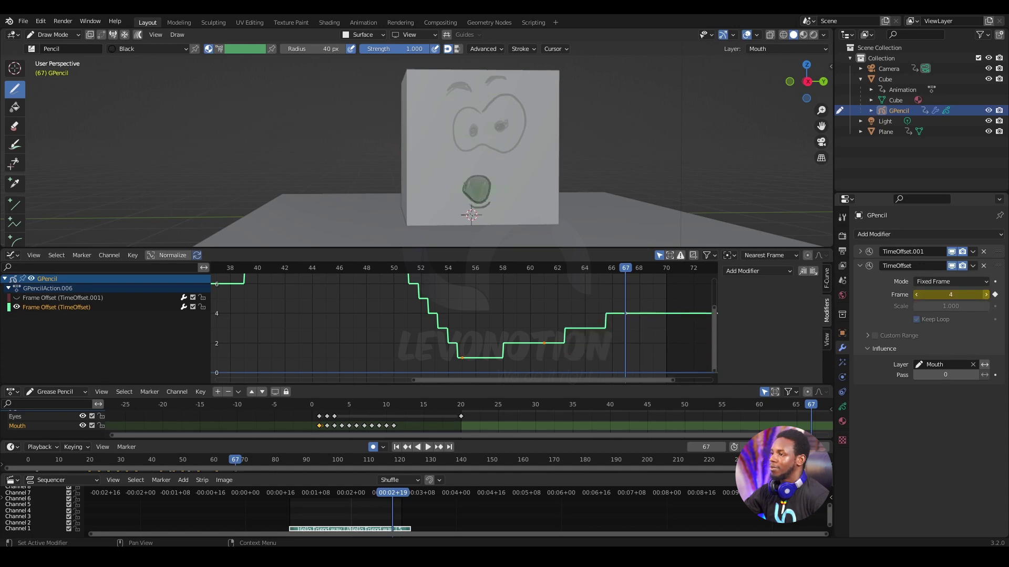
left_click(986, 295)
left_click(986, 295)
left_click(986, 295)
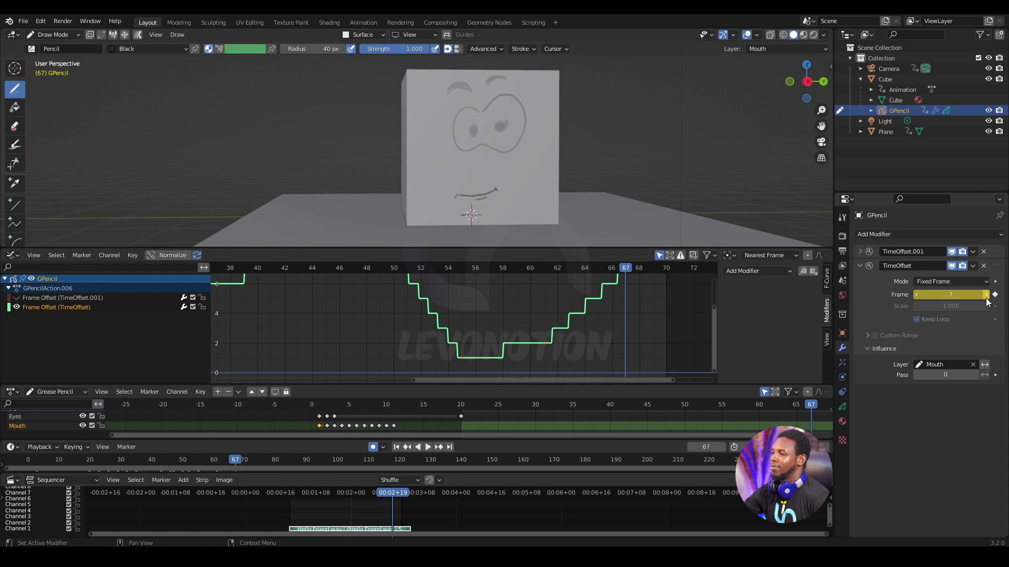
left_click(986, 295)
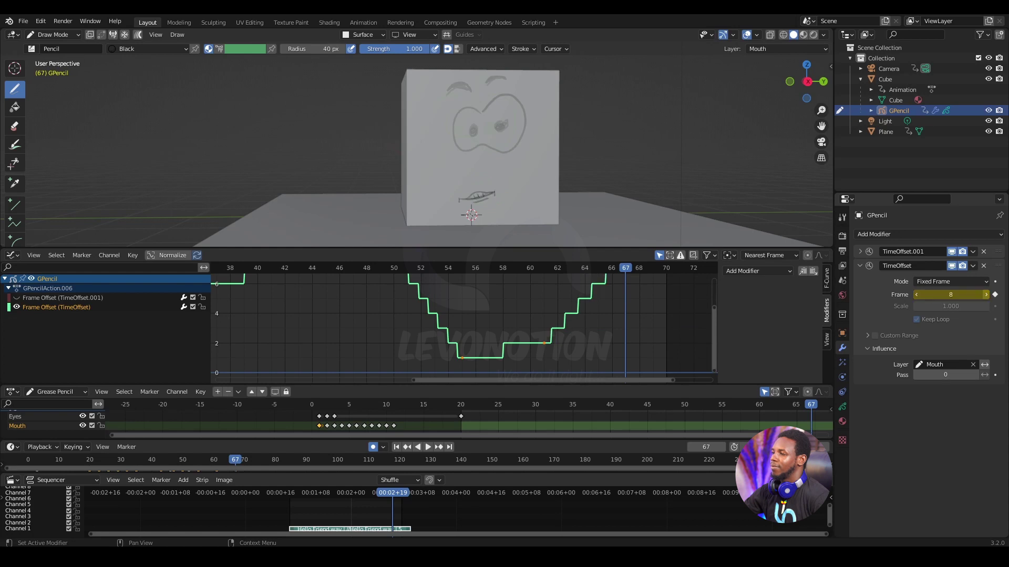
left_click(986, 295)
left_click(986, 294)
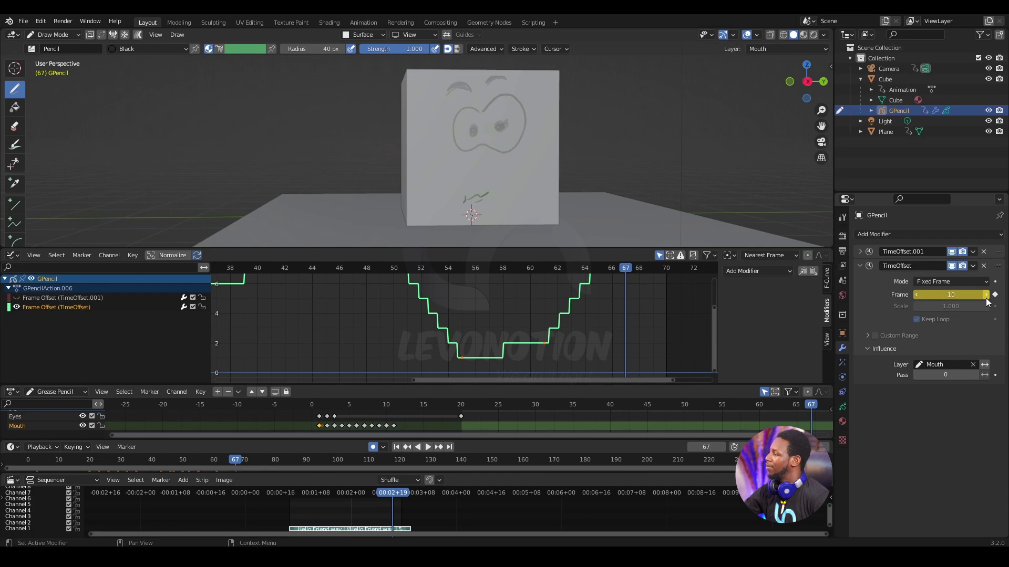
Step: Scrub to frame 69 and key the Mouth modifier's Frame value at 11 for the closing mouth shape
left_click_drag(625, 265, 657, 273)
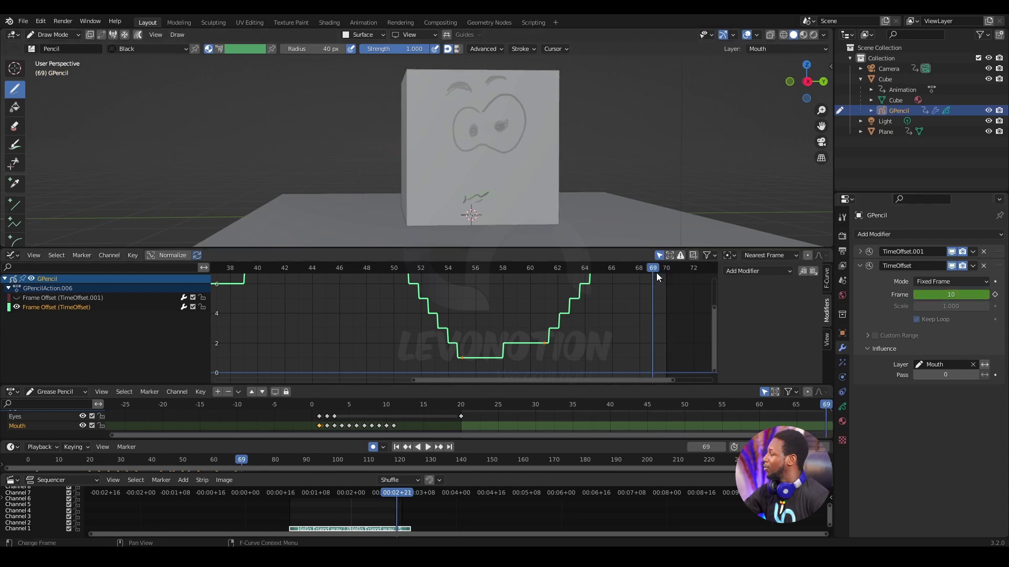
left_click(986, 295)
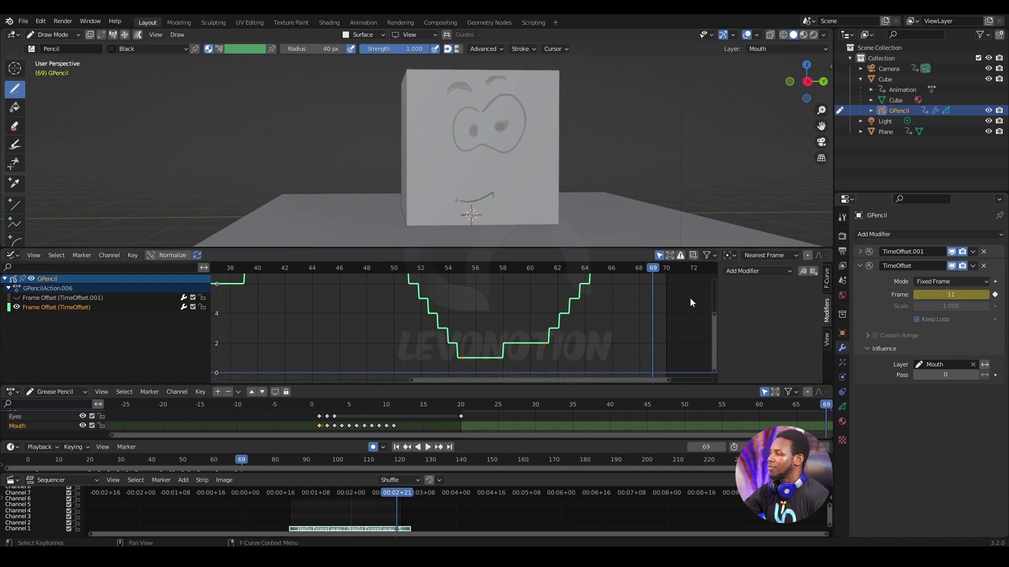
Step: Select all keyframes on the Mouth modifier's Frame Offset curve and set their interpolation mode to Constant
scroll(579, 334, "down", 5)
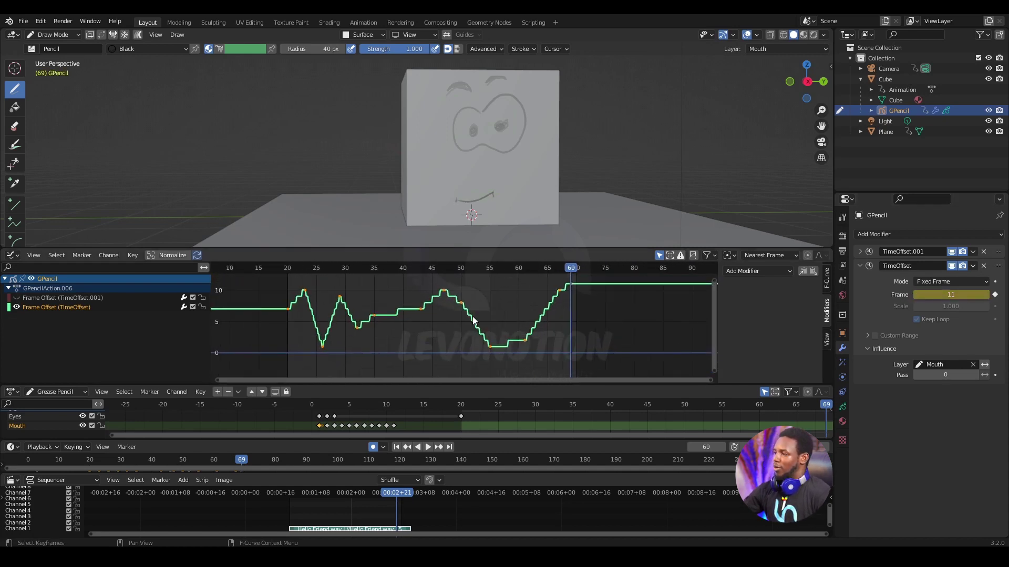
scroll(472, 321, "down", 3)
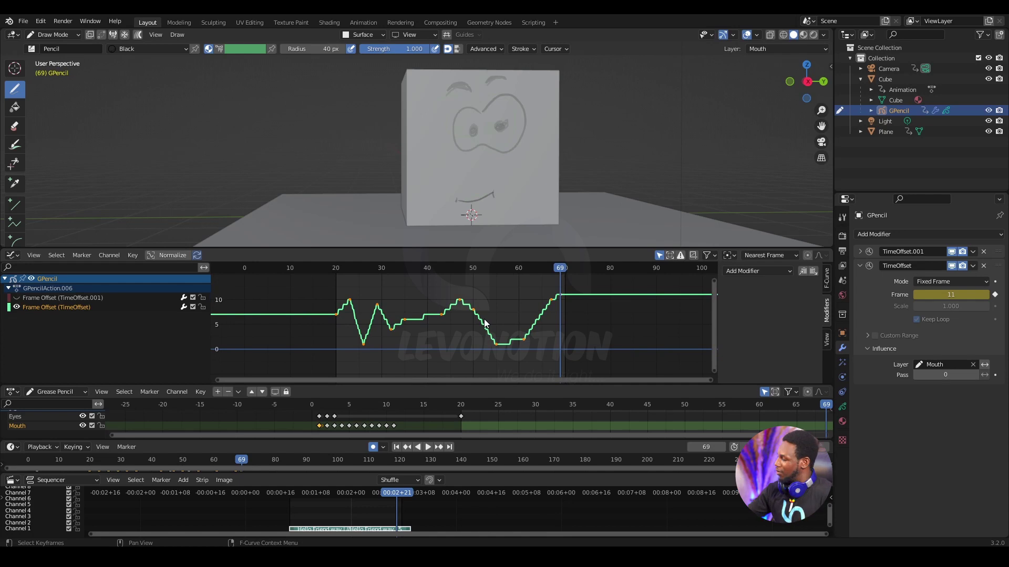
left_click(341, 287)
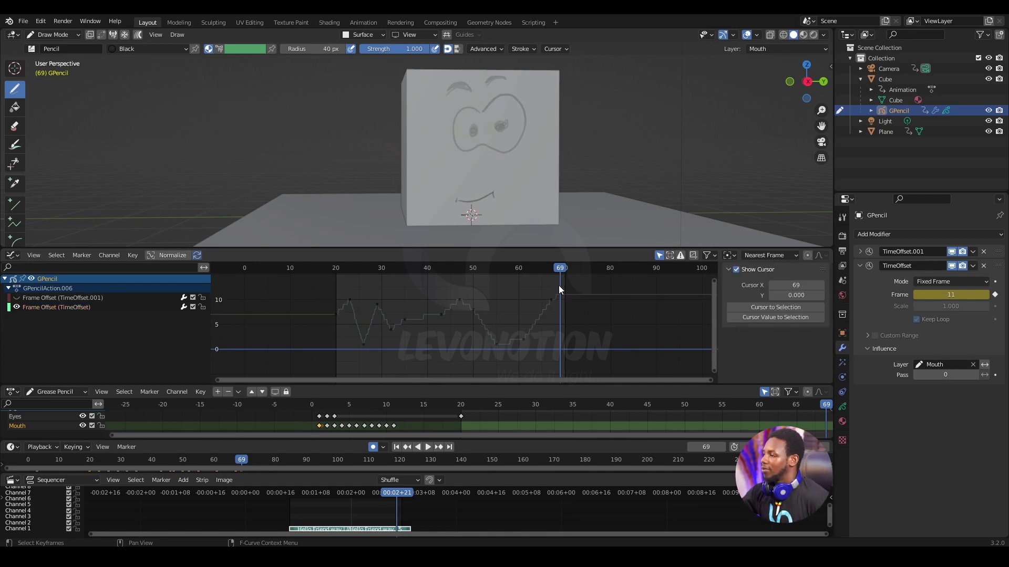
mouse_move(557, 269)
left_mouse_down()
mouse_move(350, 274)
mouse_move(499, 334)
mouse_move(576, 339)
left_mouse_up()
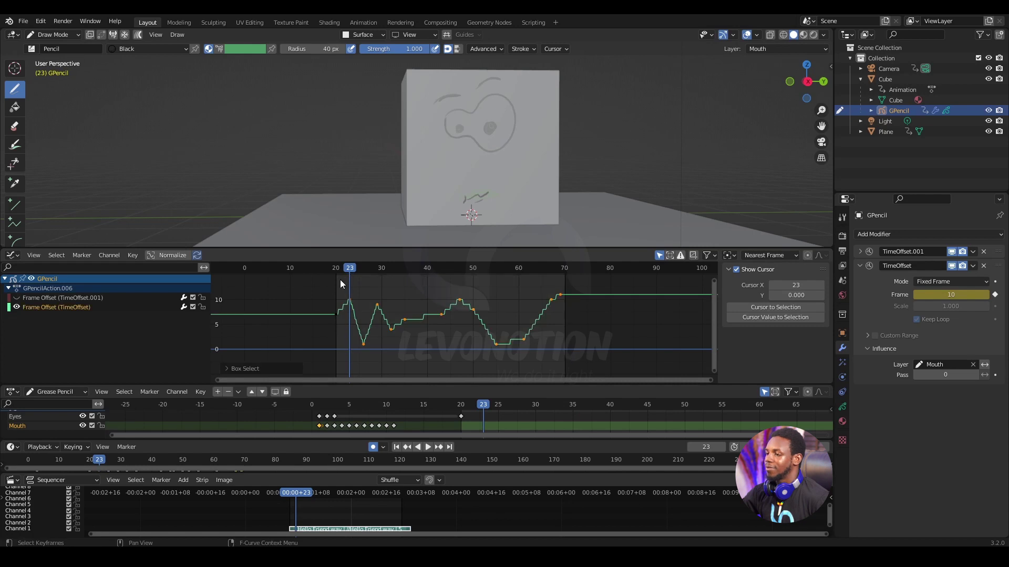
right_click(369, 303)
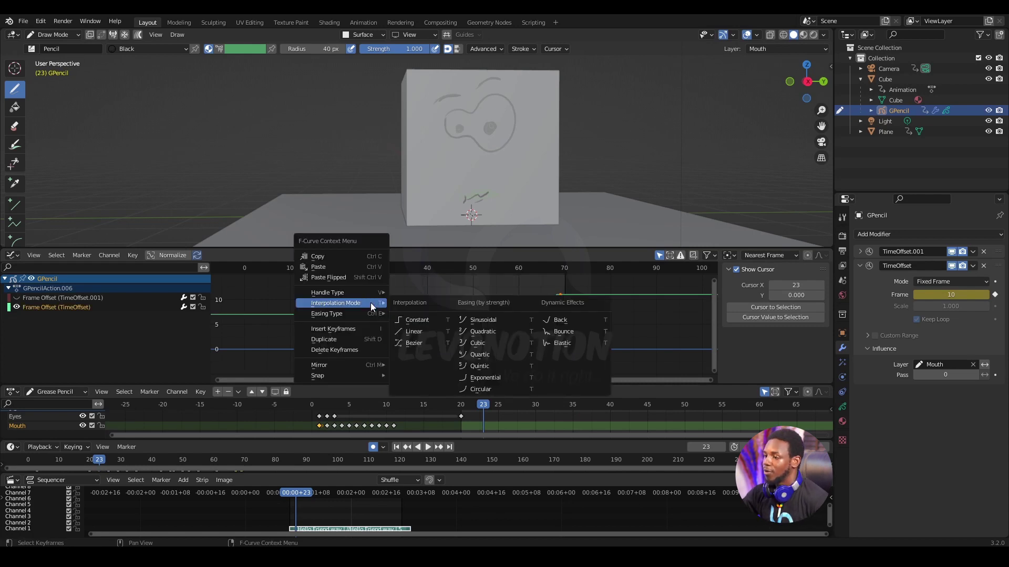
mouse_move(356, 305)
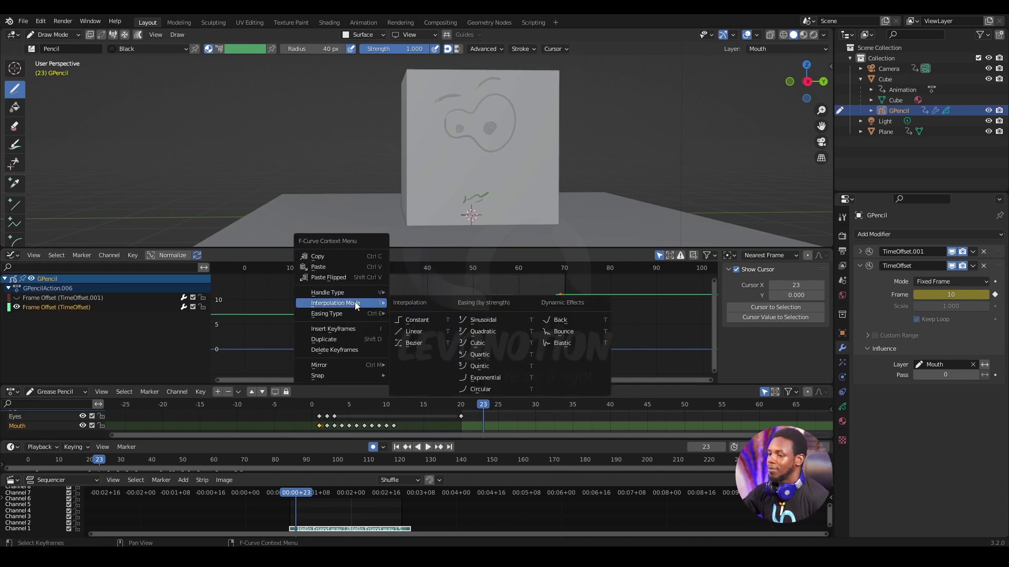
left_click(414, 319)
Step: Play the animation with its audio to check the lip sync with the stepped mouth keyframes, and stop playback
scroll(415, 323, "down", 1)
key("space")
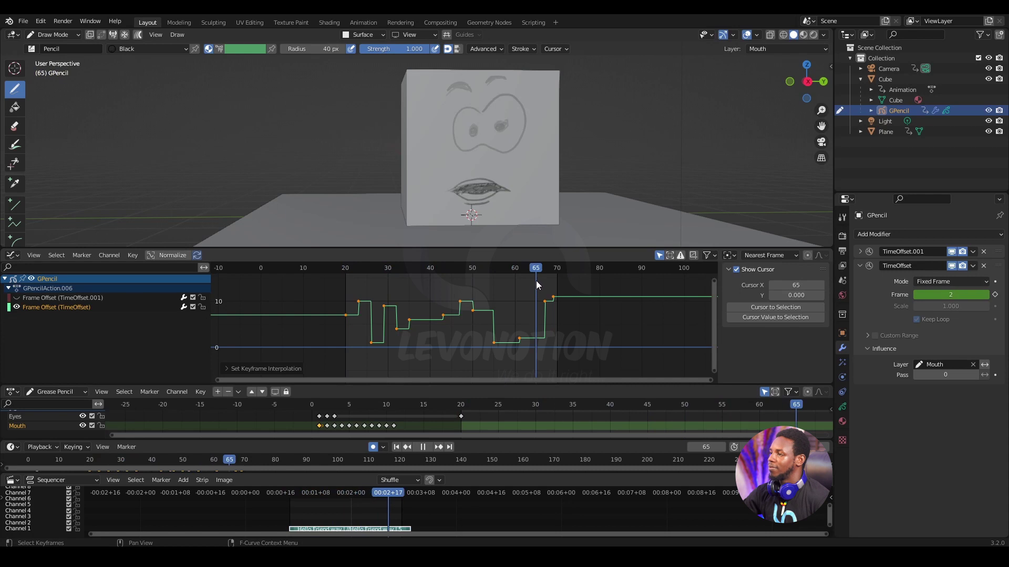
key("Escape")
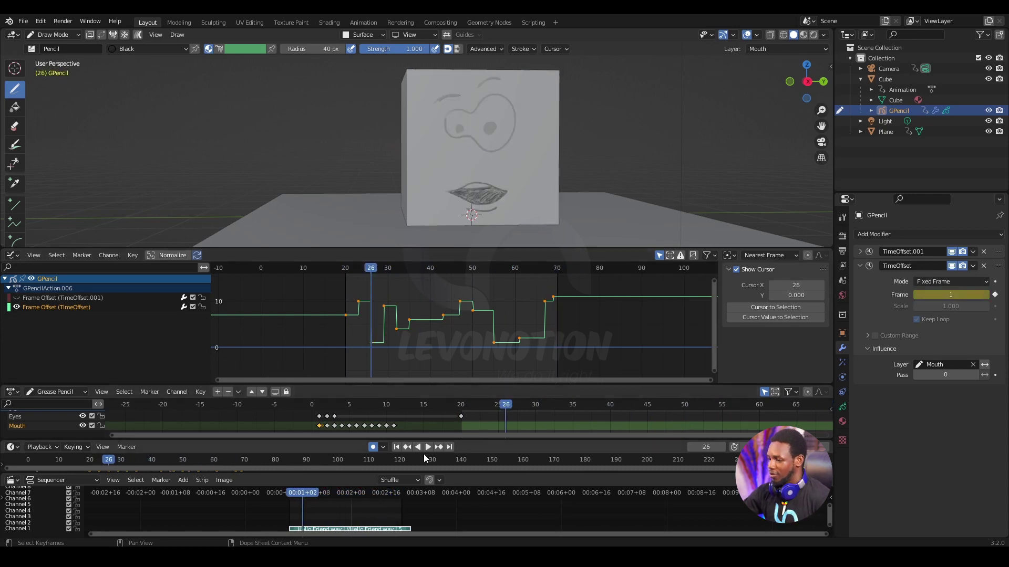
left_click(427, 448)
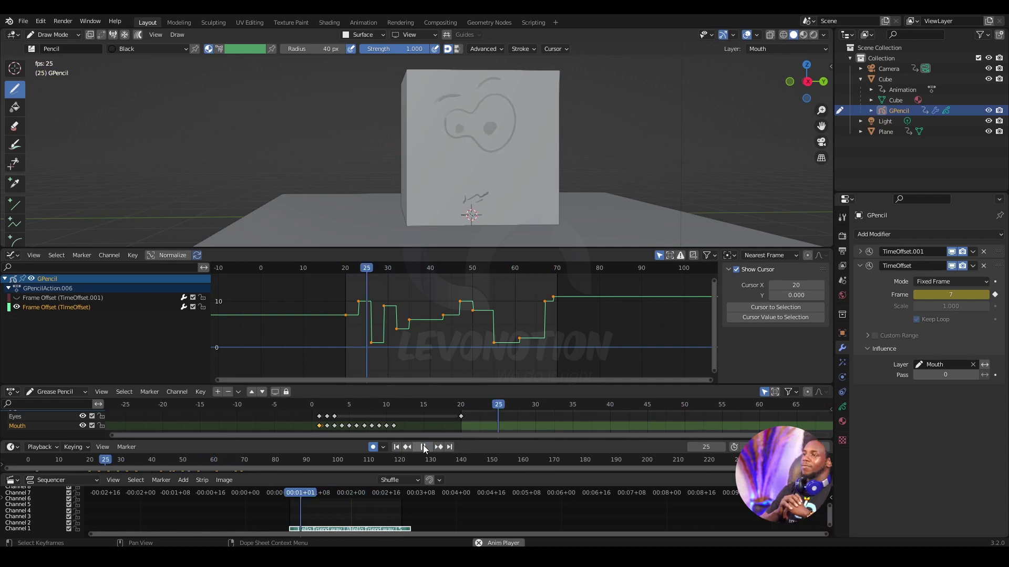
left_click(423, 446)
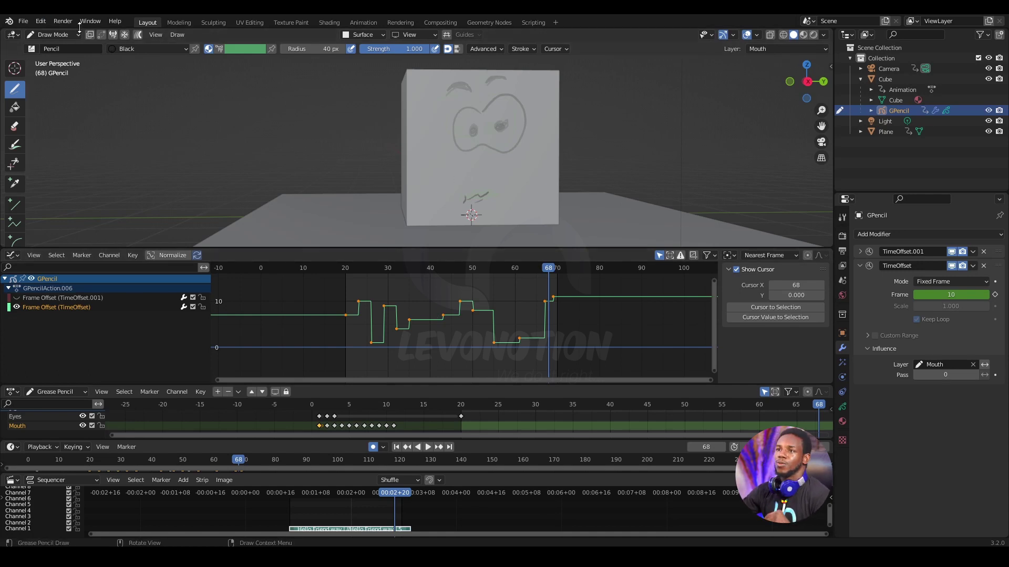
Step: Switch from Draw Mode to Object Mode and select the cube to bring up its transform curves
left_click(63, 35)
left_click(57, 47)
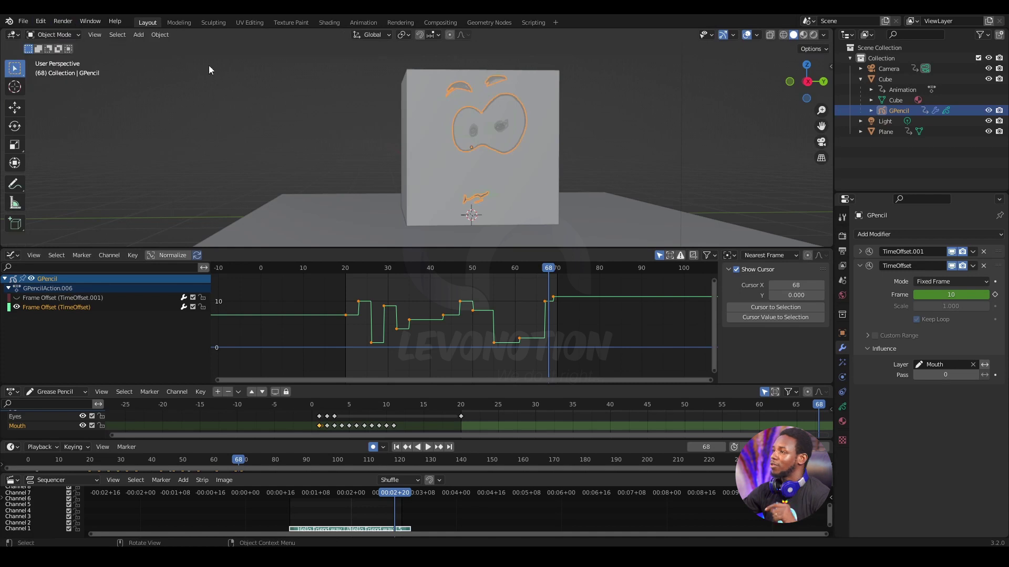
left_click(425, 150)
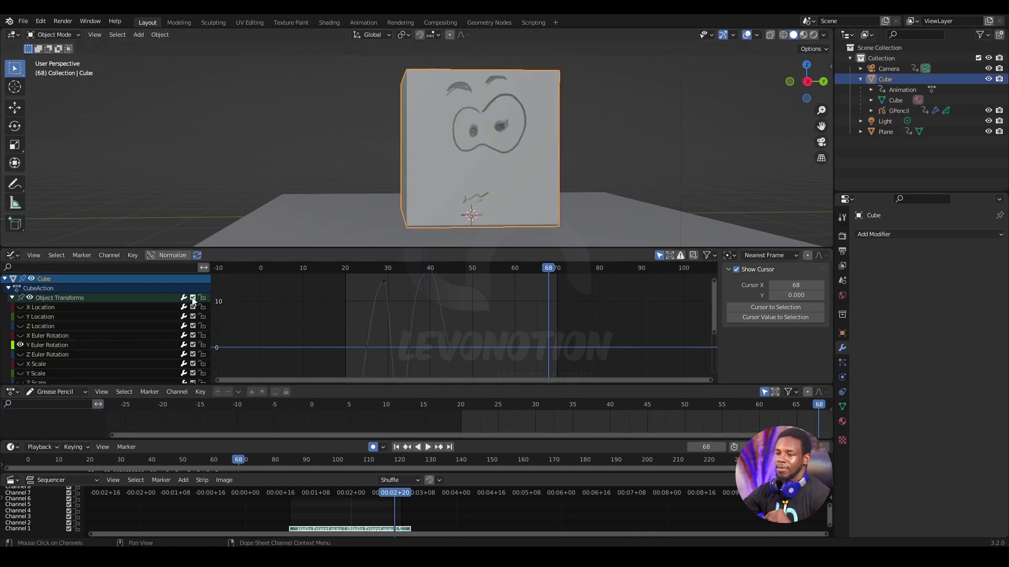
scroll(396, 292, "down", 3)
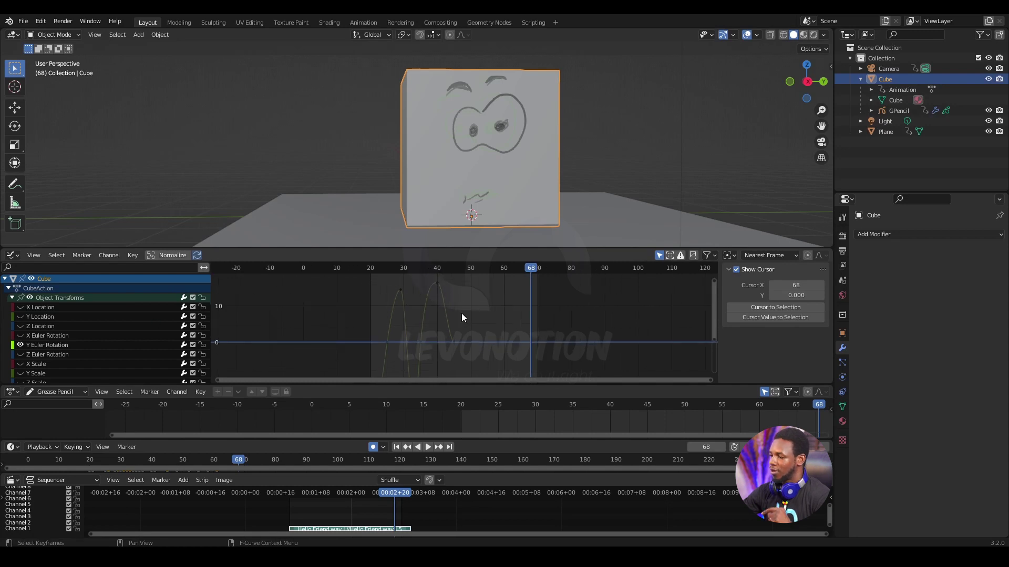
Step: Return to the start frame 20 and play the animation to review the cube's motion
left_click(396, 449)
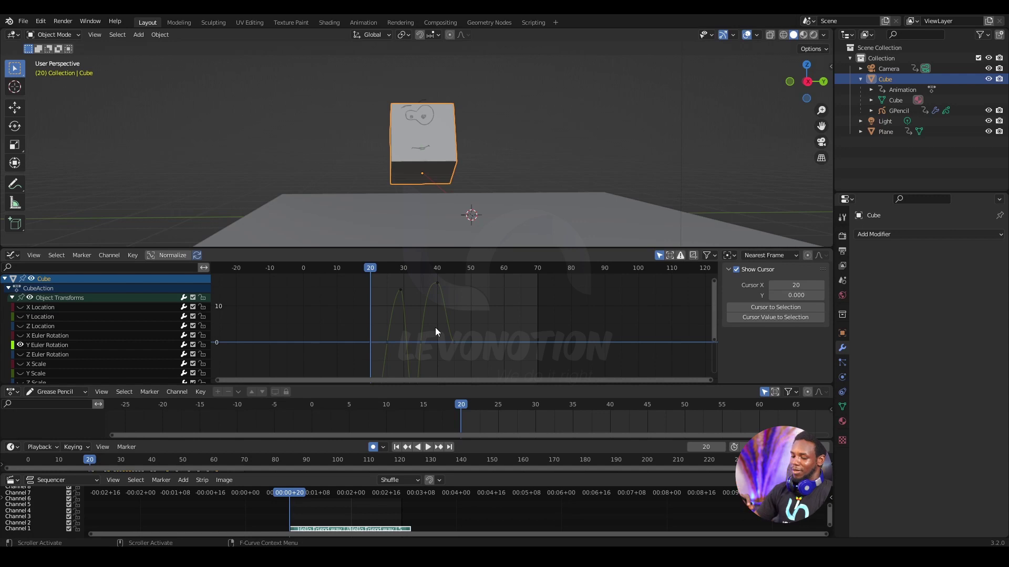
key("space")
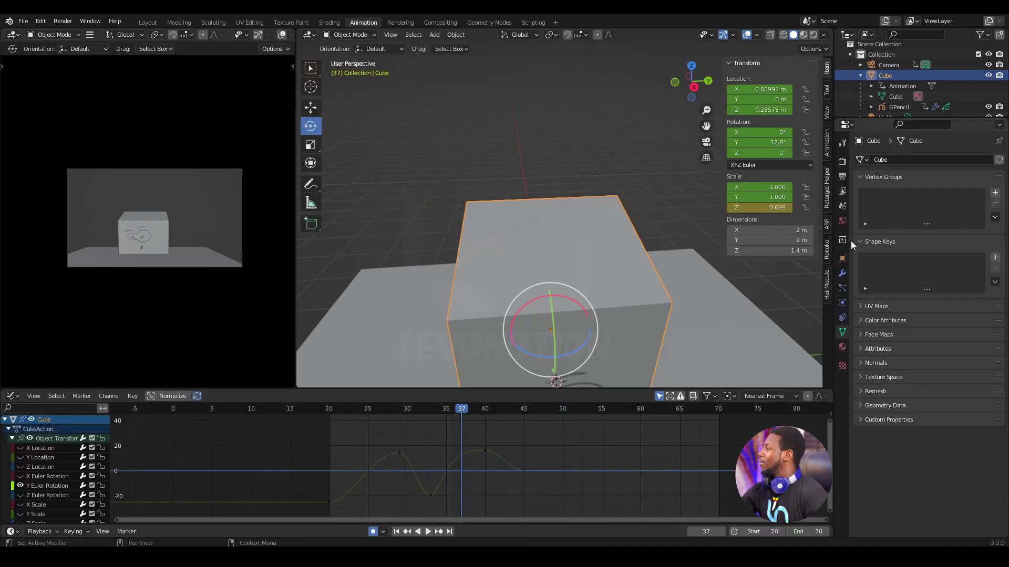
Step: Select the camera object and turn off auto keying
scroll(901, 79, "down", 2)
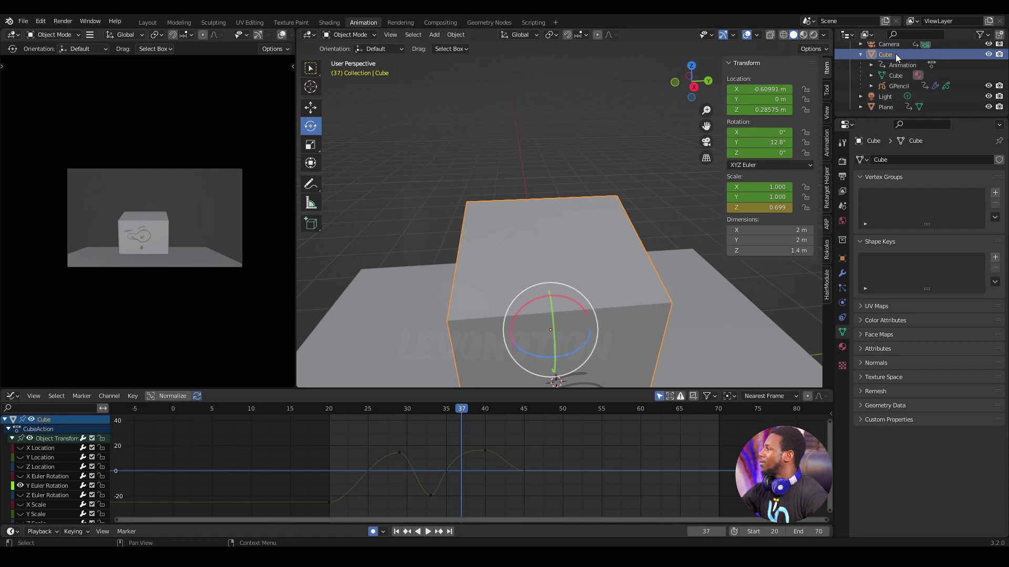
scroll(893, 56, "up", 2)
left_click(888, 64)
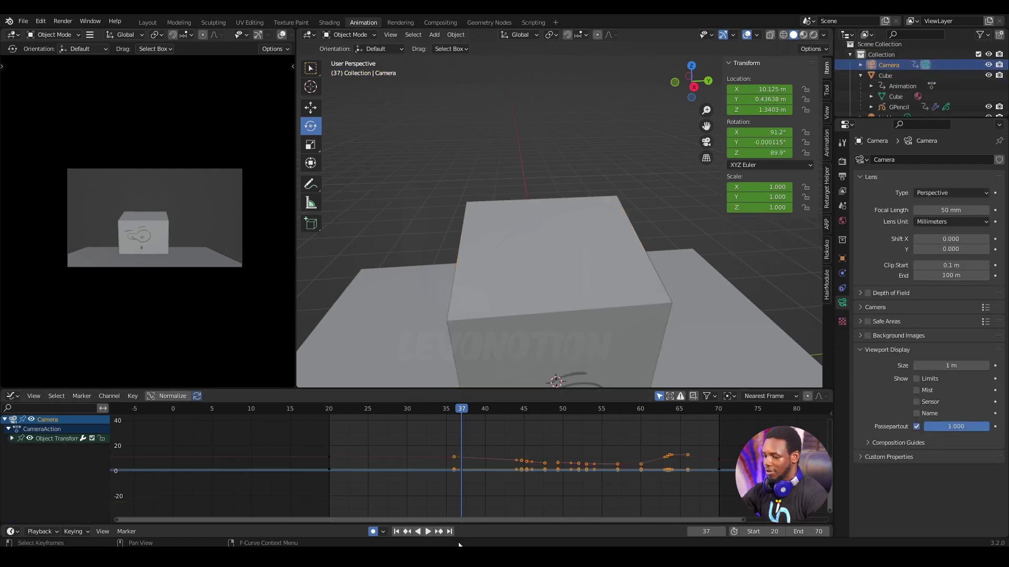
left_click(372, 533)
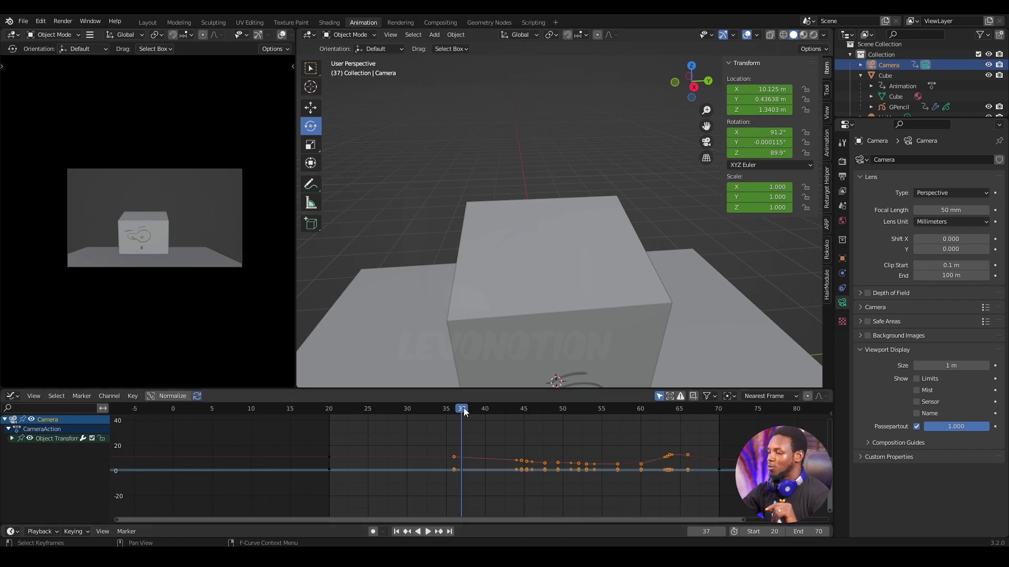
Step: Play the animation to check the camera move, and change the Graph Editor to a Dope Sheet
key("space")
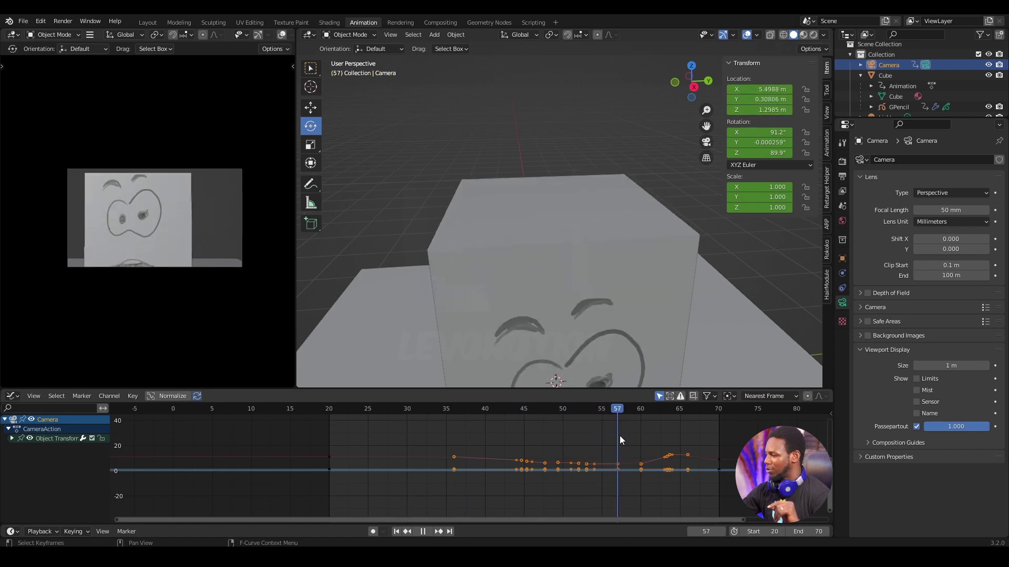
key("space")
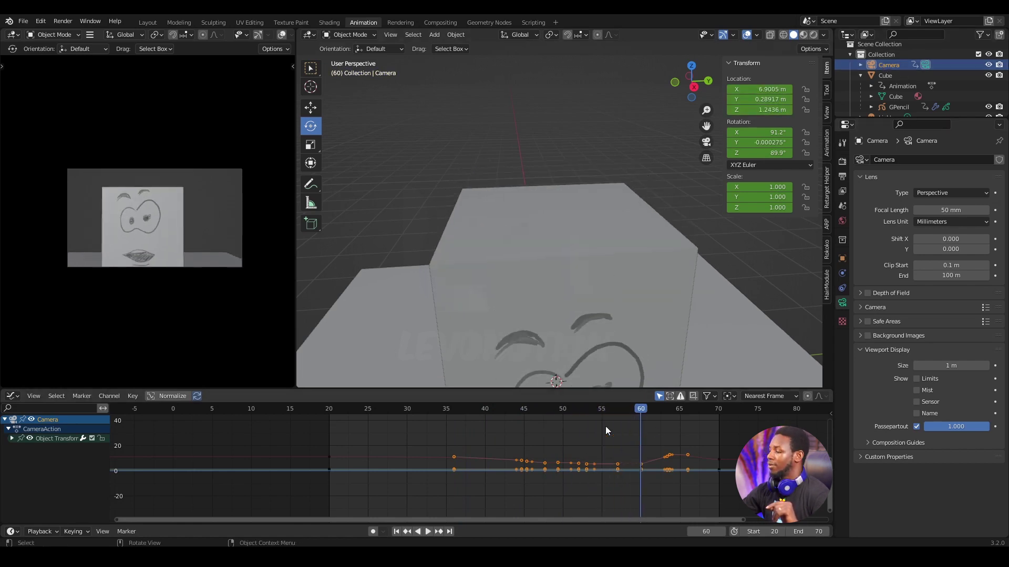
left_click(13, 397)
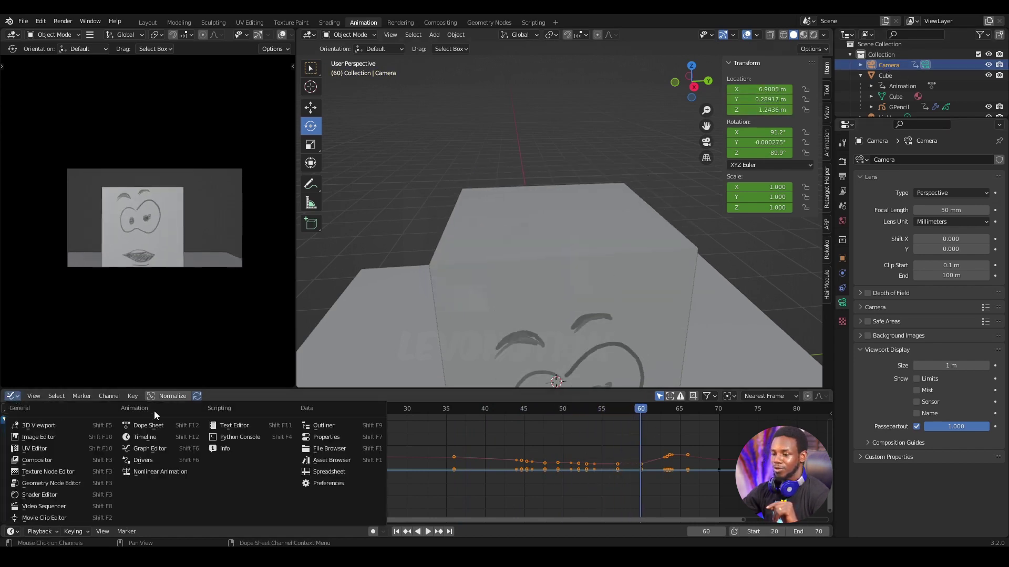
left_click(150, 425)
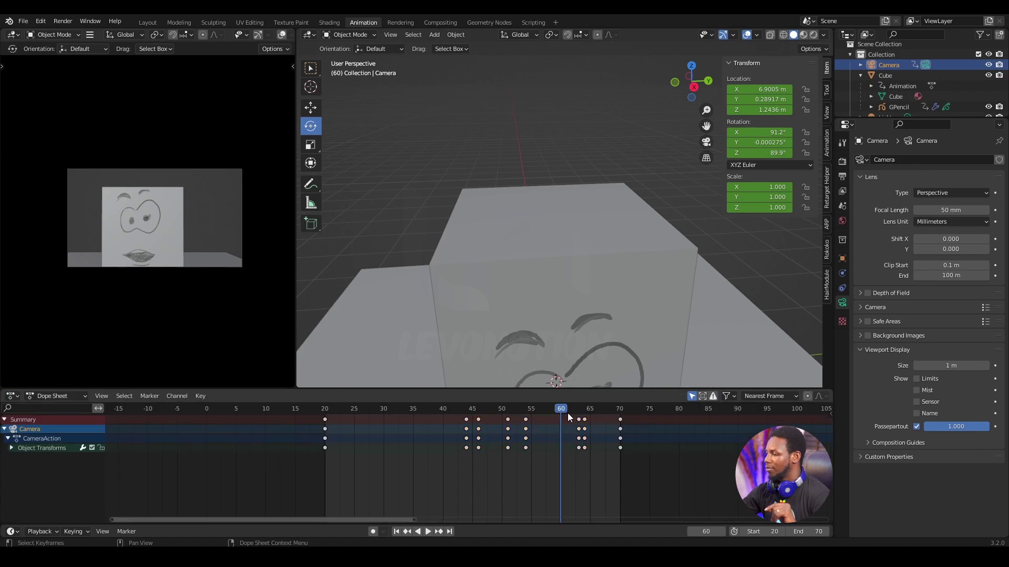
Step: Scrub to frame 44 and delete all camera keyframes between frames 44 and 70
key("space")
left_click(440, 405)
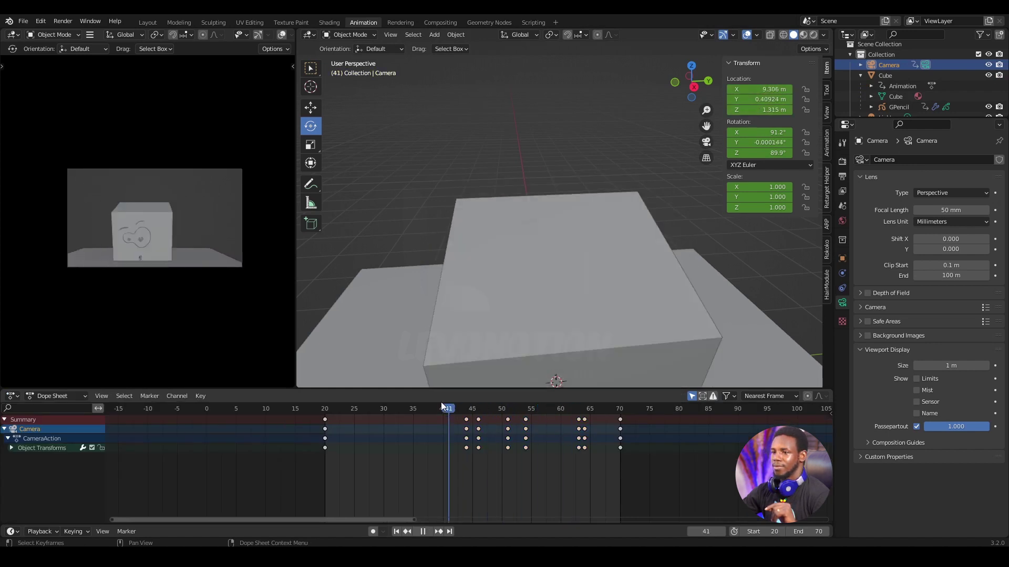
left_click_drag(440, 401, 467, 398)
key("space")
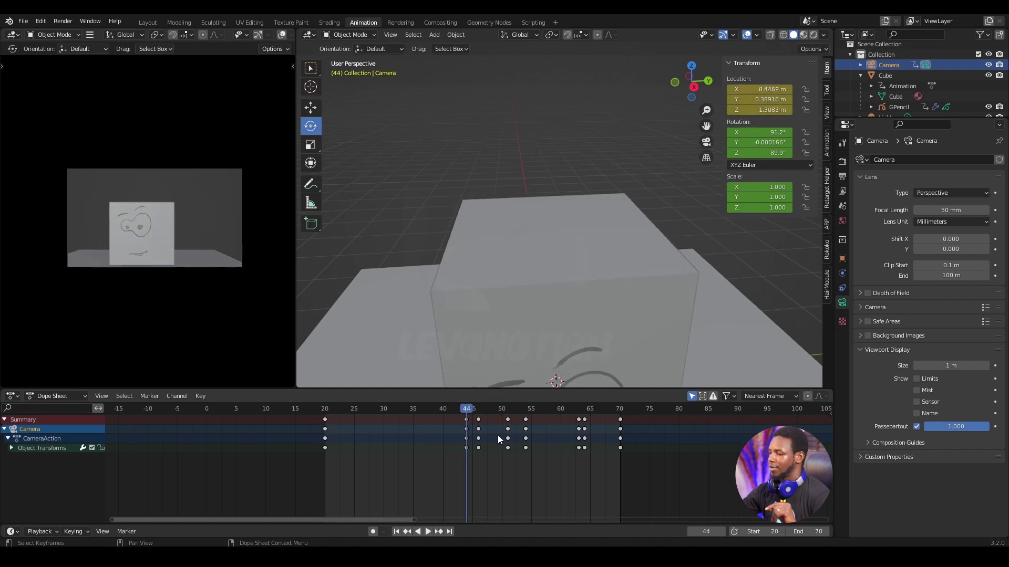
left_click_drag(473, 459, 615, 414)
key("Delete")
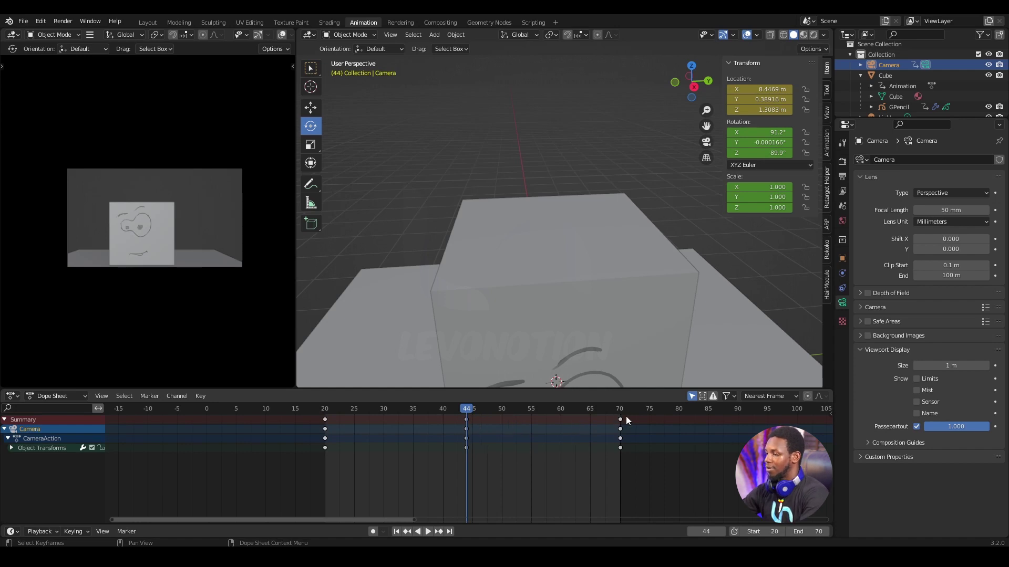
Step: Remove the camera's keyframes at frame 70, and play the animation to check the shortened camera move
left_click_drag(330, 409, 519, 426)
key("space")
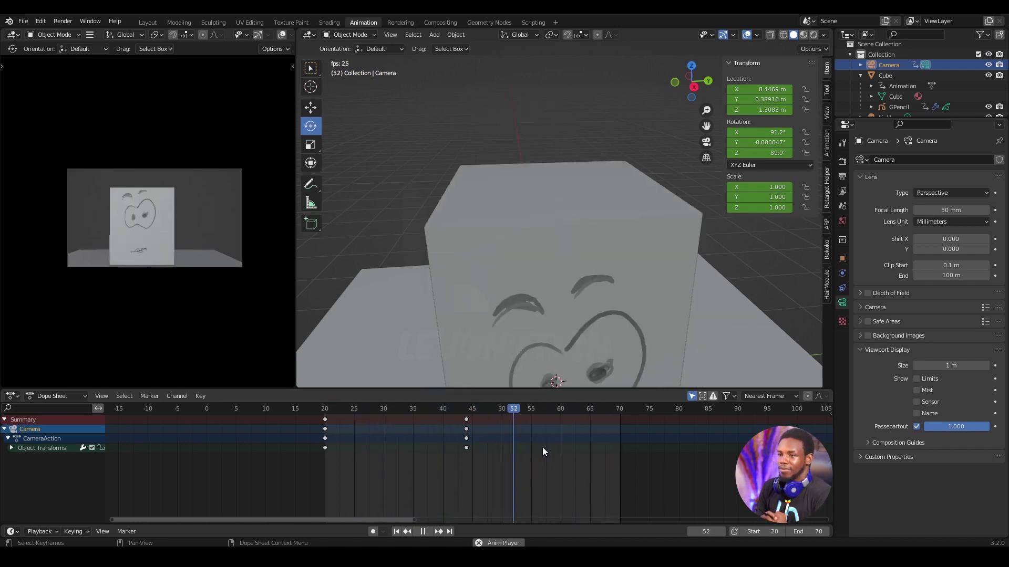
key("space")
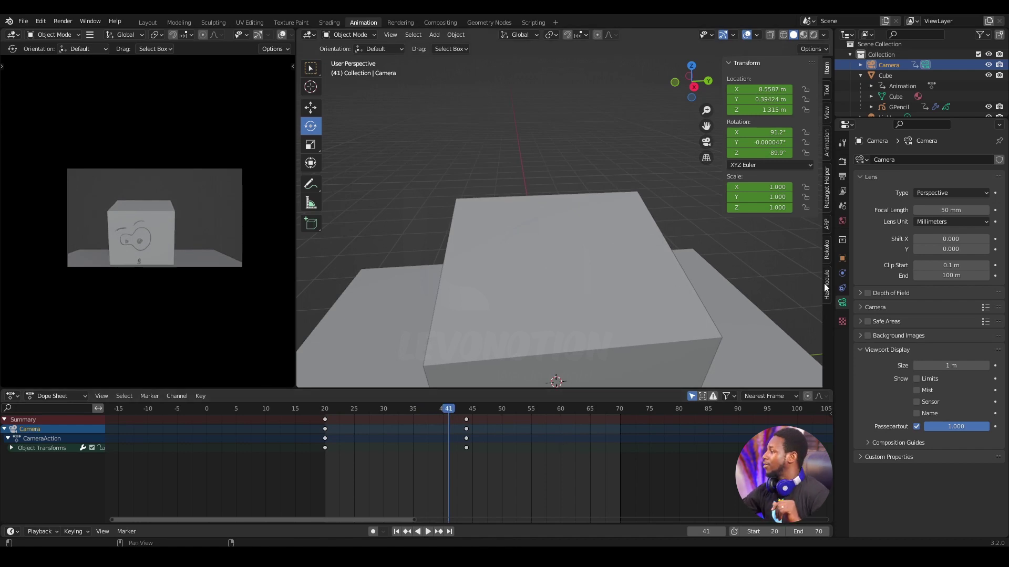
Step: Select the GPencil object and add a new Grease Pencil layer between the Eyes and Mouth layers
left_click(899, 106)
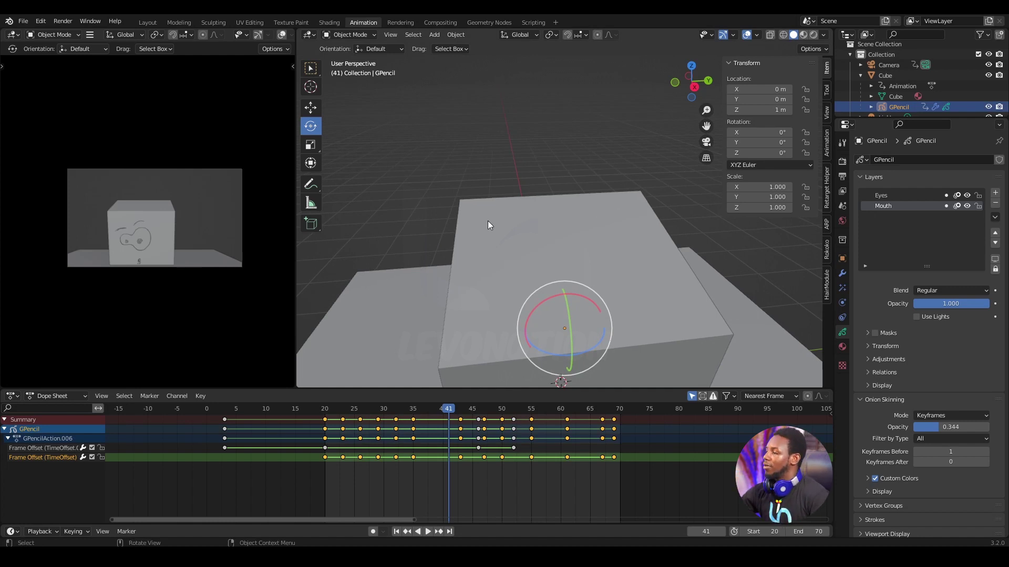
mouse_move(616, 270)
middle_mouse_down()
mouse_move(617, 245)
mouse_move(578, 260)
mouse_move(576, 332)
mouse_move(655, 284)
mouse_move(543, 299)
mouse_move(605, 301)
mouse_move(644, 253)
mouse_move(596, 257)
mouse_move(584, 270)
middle_mouse_up()
mouse_move(510, 209)
middle_mouse_down()
mouse_move(519, 254)
mouse_move(538, 239)
mouse_move(662, 215)
middle_mouse_up()
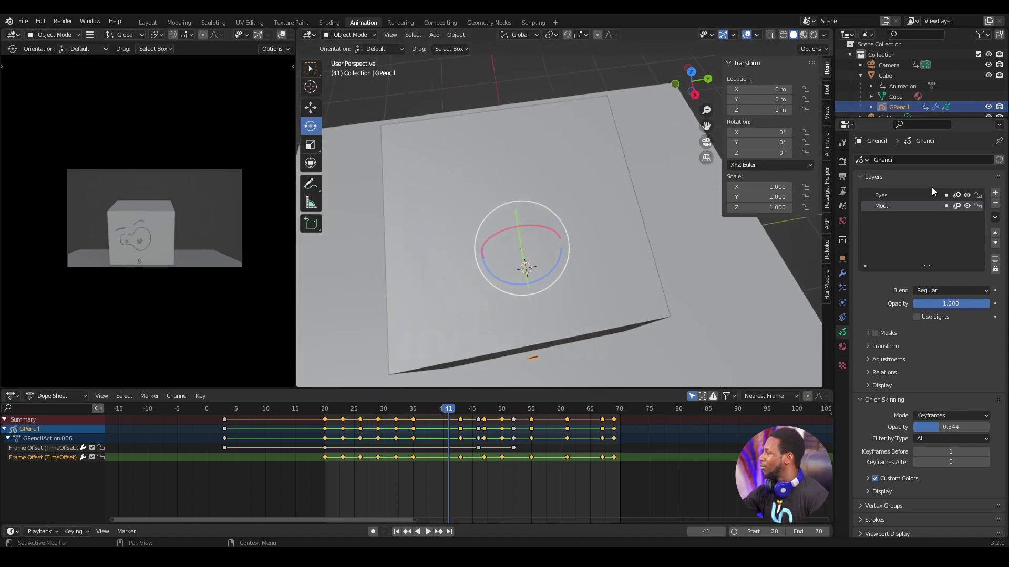
left_click(995, 193)
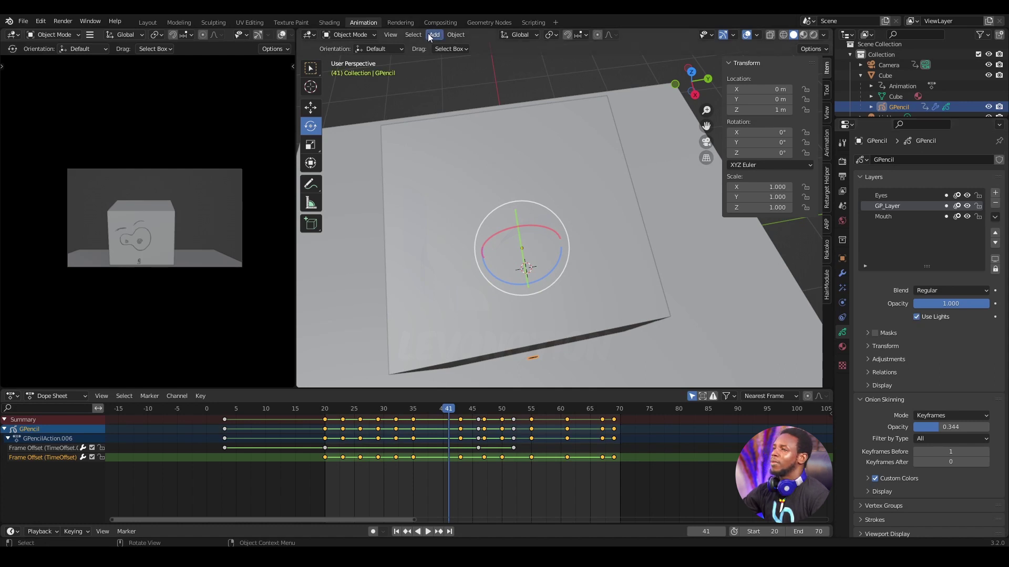
Step: Switch the GPencil object to Draw Mode and check the stroke placement options for drawing on the surface
left_click(348, 35)
left_click(352, 82)
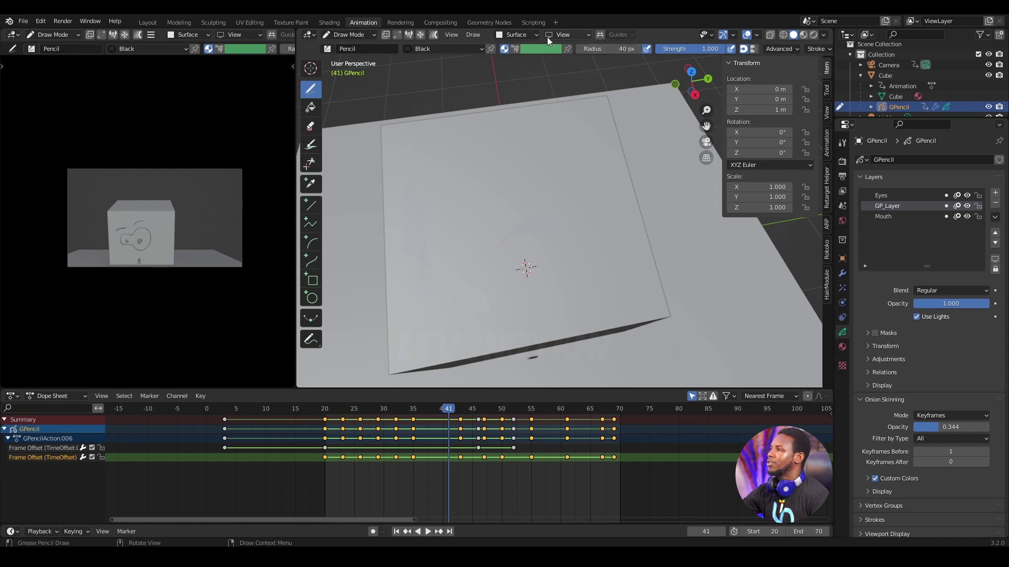
left_click(529, 35)
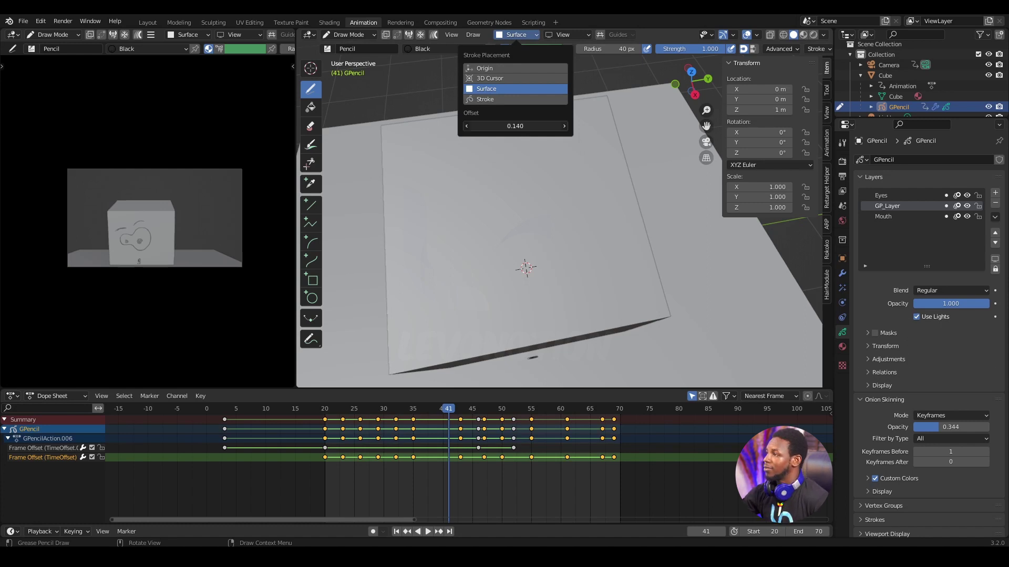
Step: Draw a black letter Z beside the eyes on the cube's face, and inspect the stroke from several angles
scroll(502, 228, "up", 2)
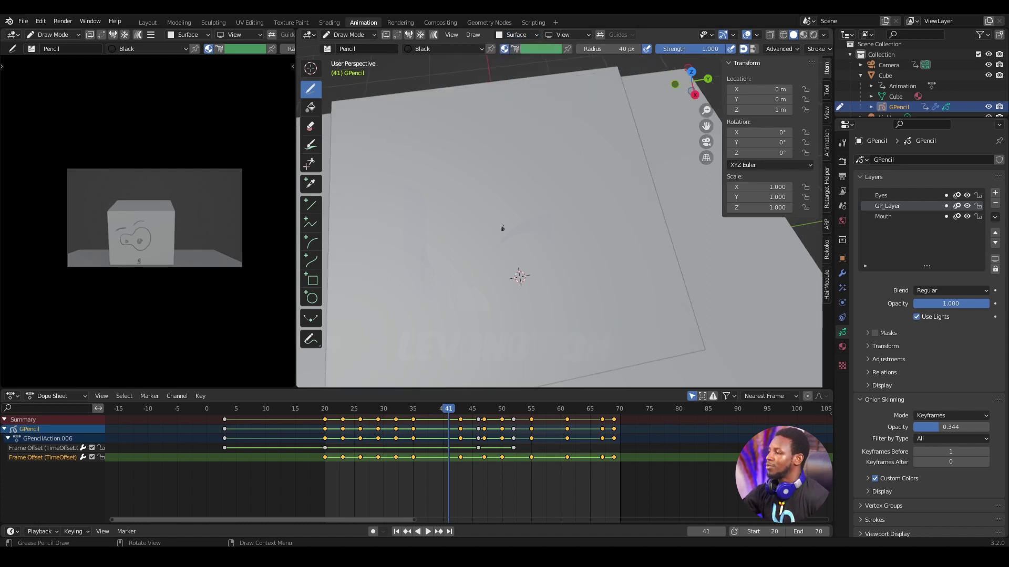
mouse_move(502, 228)
middle_mouse_down()
mouse_move(495, 209)
mouse_move(563, 158)
mouse_move(527, 140)
mouse_move(529, 123)
mouse_move(520, 131)
middle_mouse_up()
mouse_move(436, 152)
left_mouse_down()
mouse_move(474, 155)
mouse_move(460, 219)
mouse_move(532, 223)
left_mouse_up()
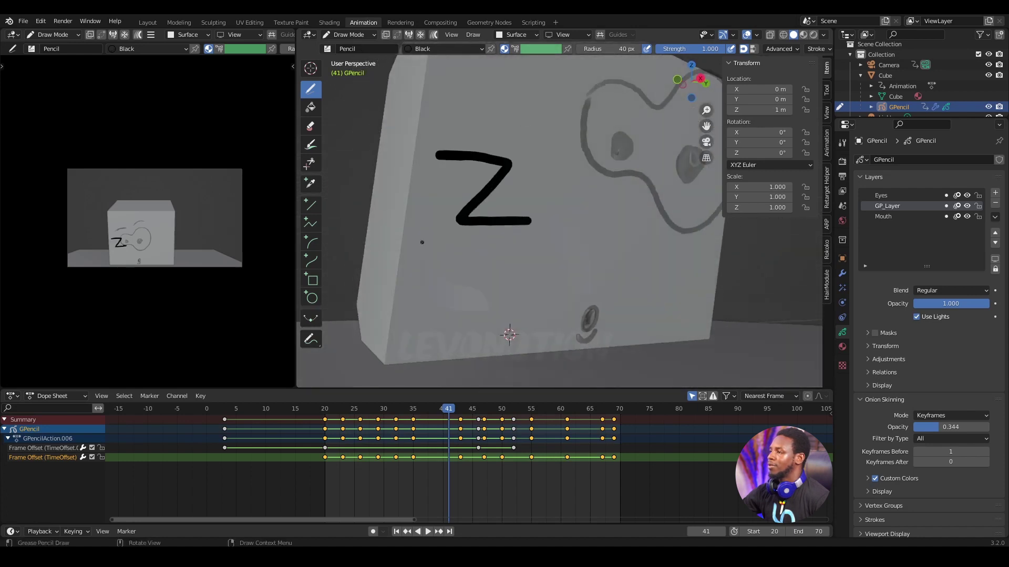
mouse_move(422, 242)
middle_mouse_down()
mouse_move(466, 252)
mouse_move(498, 214)
mouse_move(535, 215)
middle_mouse_up()
middle_click_drag(604, 211, 504, 191)
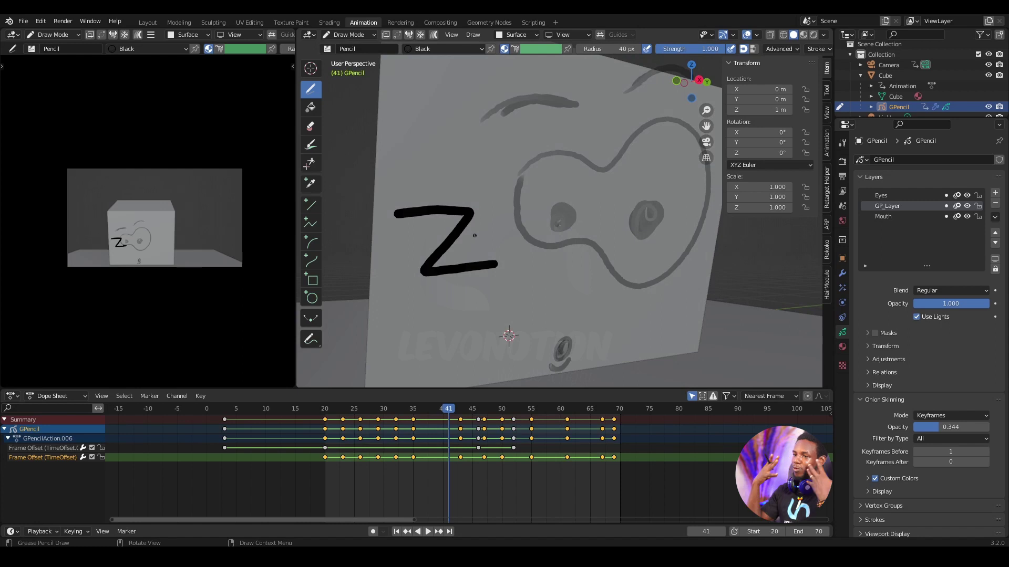